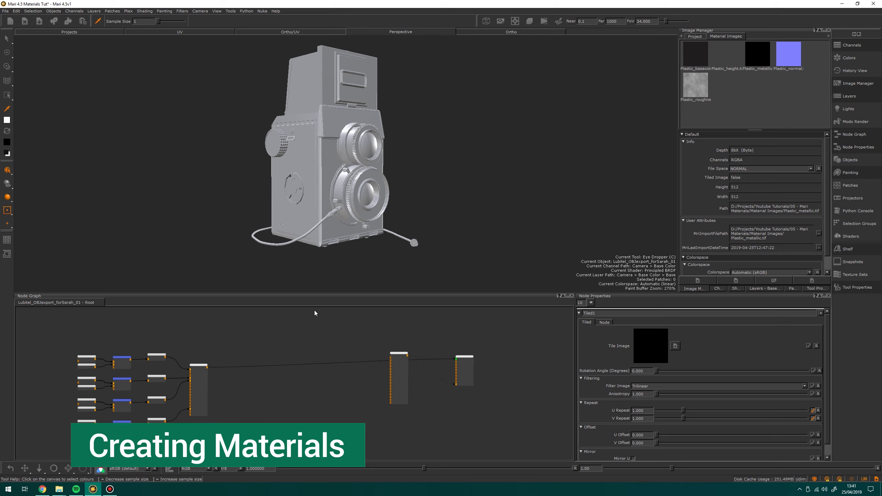
Create a Material node using the Principled BRDF shader and place it ahead of the existing Principled BRDF node.
scroll(288, 342, up, 5)
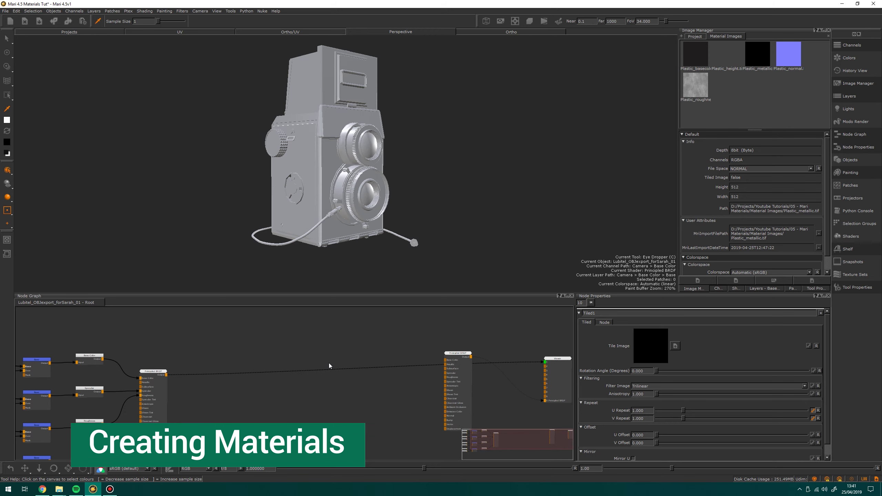
key(Tab)
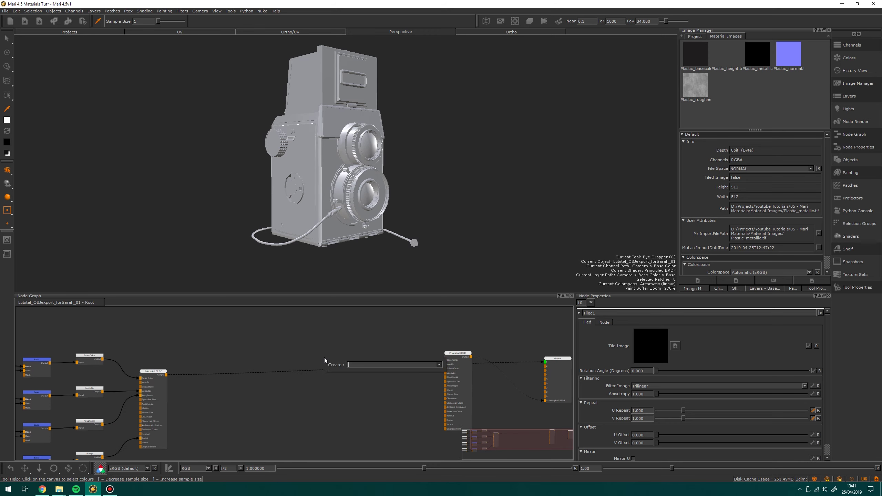
text(materi)
key(Down)
key(Return)
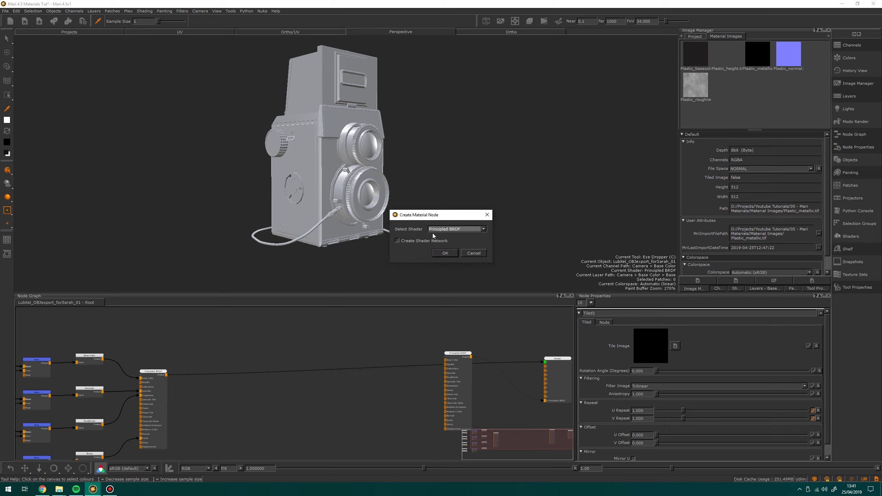
click(442, 255)
middle_drag(373, 371, 309, 364)
scroll(290, 362, up, 3)
drag(268, 354, 301, 340)
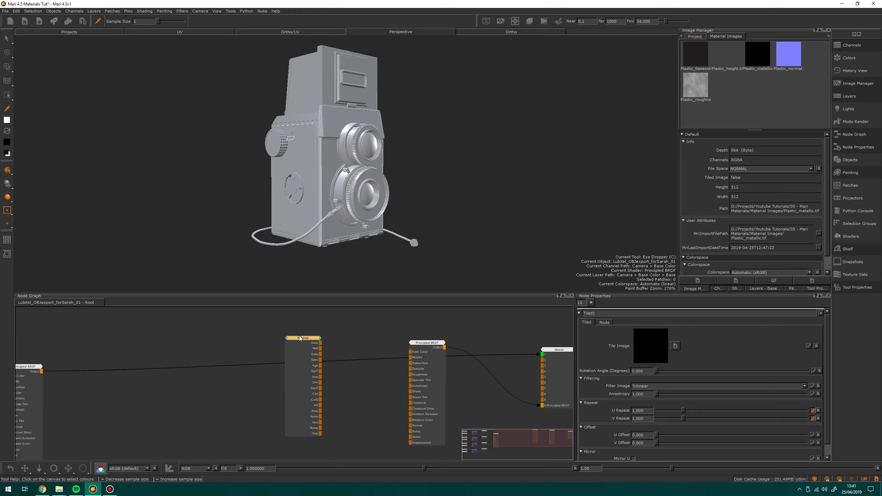
Try connecting the Material node's outputs to the Principled BRDF inputs, checking the output list first, and undo the connection.
click(300, 338)
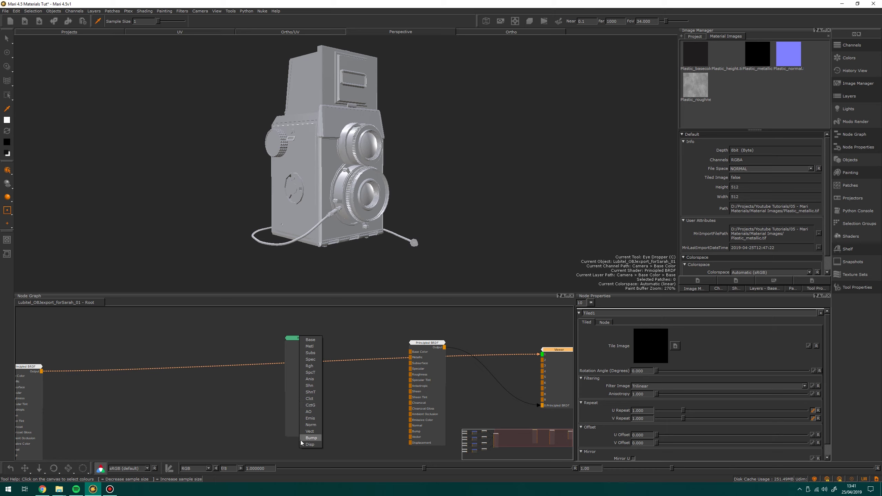
click(363, 330)
scroll(365, 368, up, 1)
middle_drag(365, 368, 330, 364)
drag(268, 330, 396, 349)
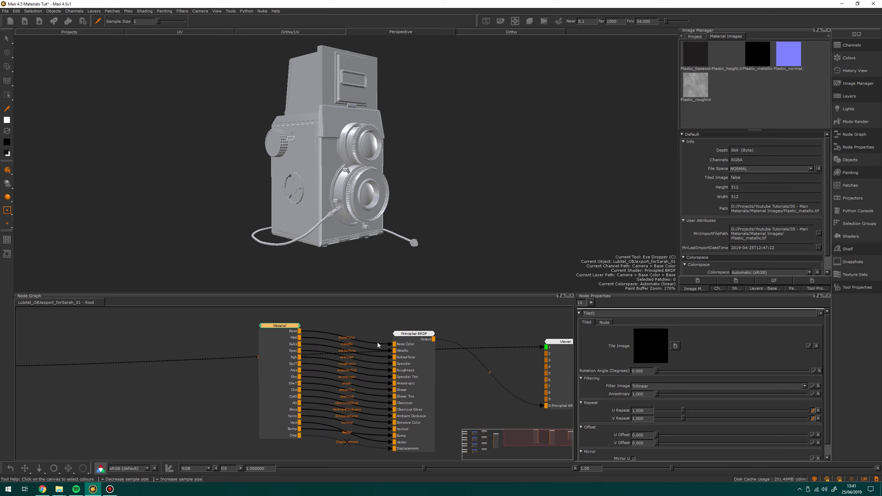
drag(283, 328, 286, 336)
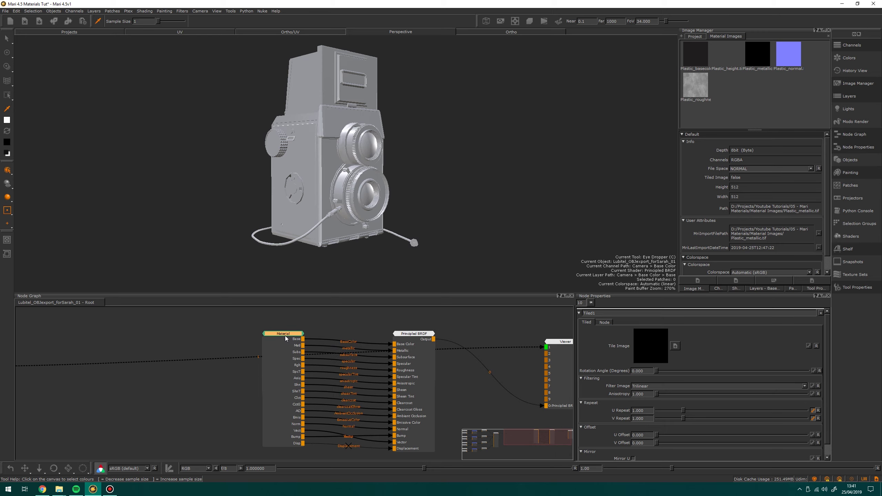
scroll(294, 378, up, 1)
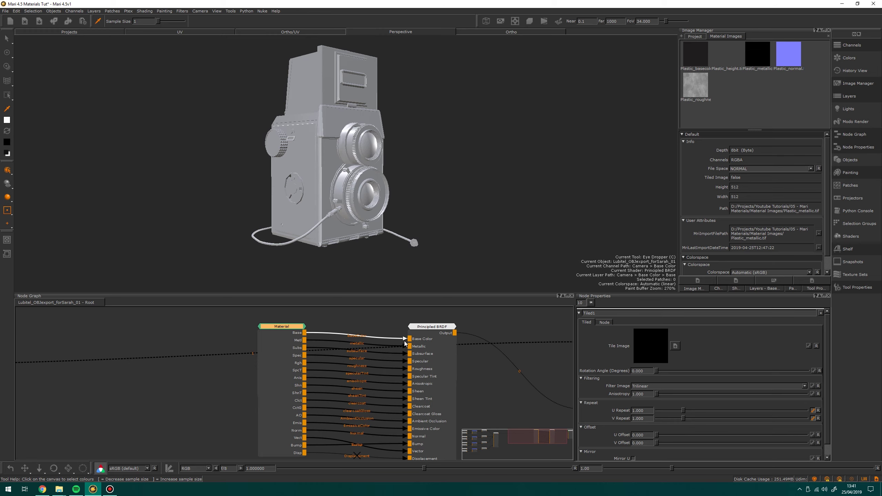
key(ctrl+z)
Connect all of the Material node's outputs to the matching inputs of the Principled BRDF node.
middle_drag(350, 365, 279, 350)
drag(259, 327, 364, 334)
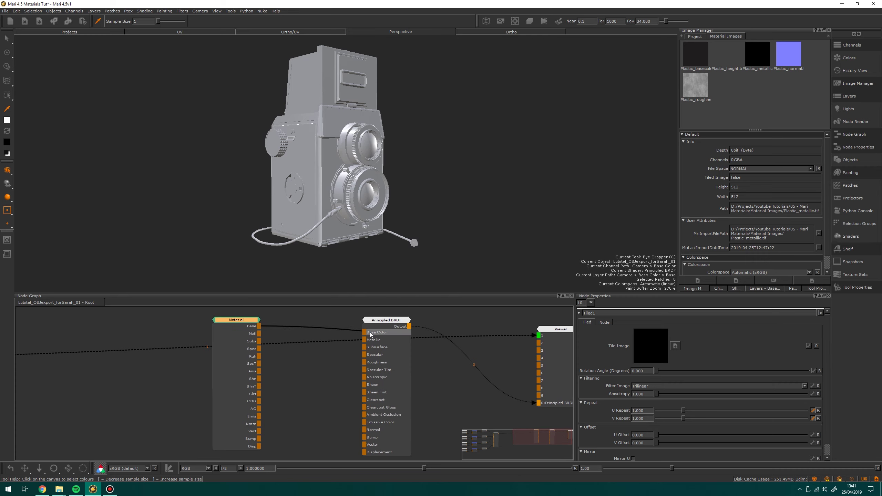
scroll(346, 346, up, 2)
click(374, 345)
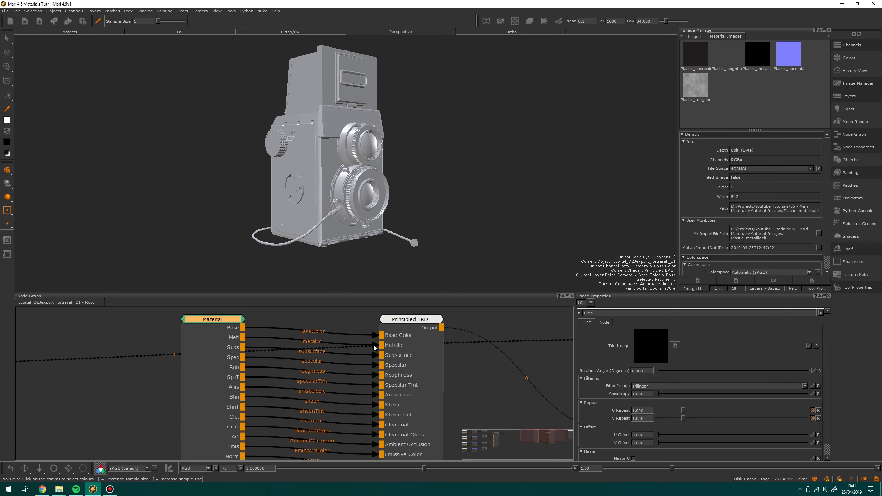
drag(373, 346, 327, 394)
key(1)
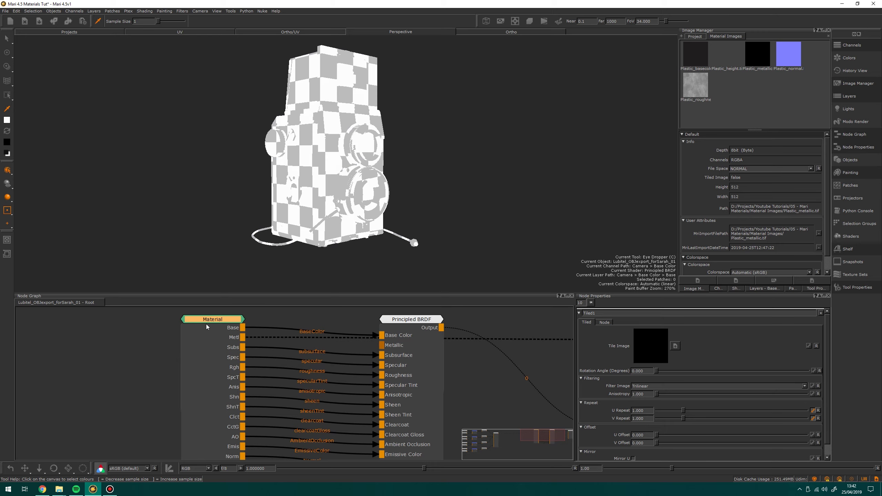
drag(204, 319, 388, 348)
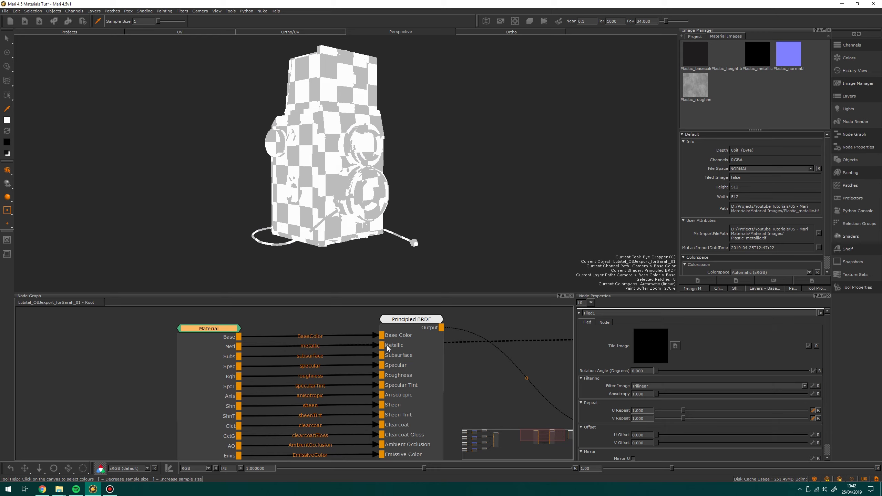
Feed the Principled BRDF output into the Viewer's first input to show it on the camera model.
middle_drag(417, 328, 370, 350)
click(370, 350)
key(1)
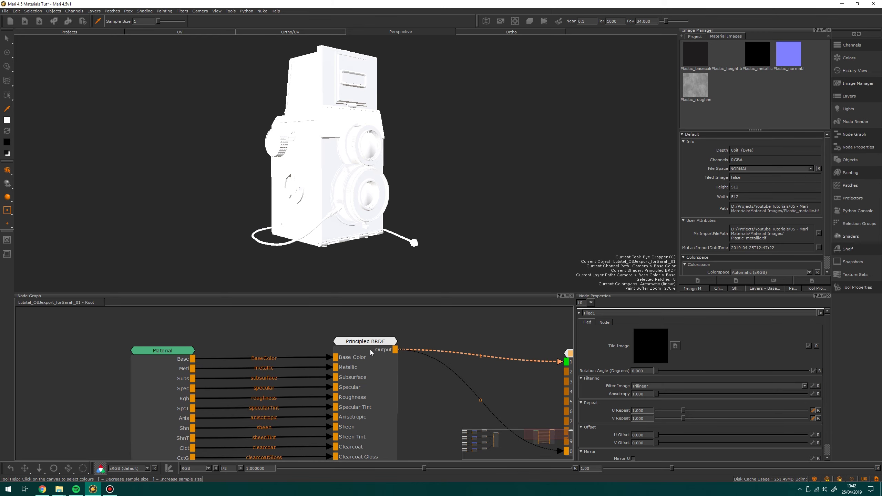
scroll(275, 396, down, 2)
middle_drag(276, 404, 268, 348)
middle_drag(206, 323, 201, 356)
alt+drag(394, 189, 249, 172)
alt+drag(376, 173, 343, 176)
mouse_move(210, 324)
middle_down()
mouse_move(215, 309)
mouse_move(208, 313)
middle_up()
mouse_move(194, 327)
mouse_down()
mouse_move(203, 319)
mouse_move(196, 324)
mouse_up()
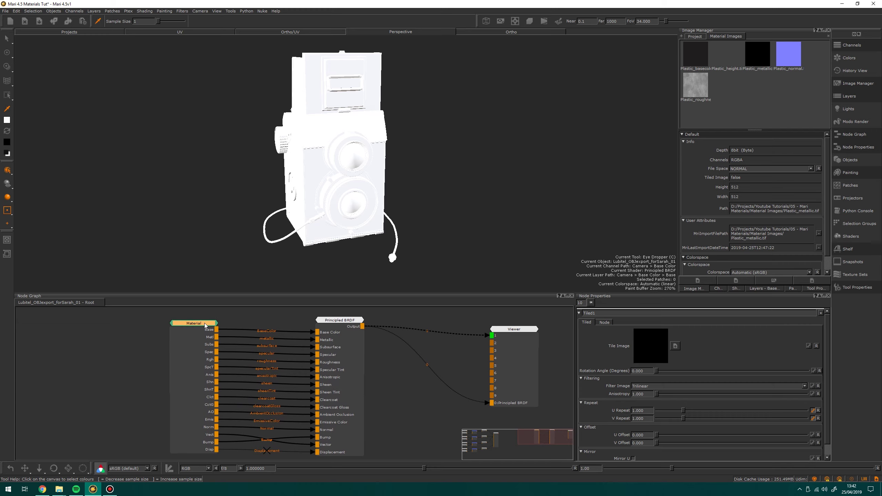
Open the Material node's internal graph in its own tab.
key(ctrl)
ctrl+click(204, 324)
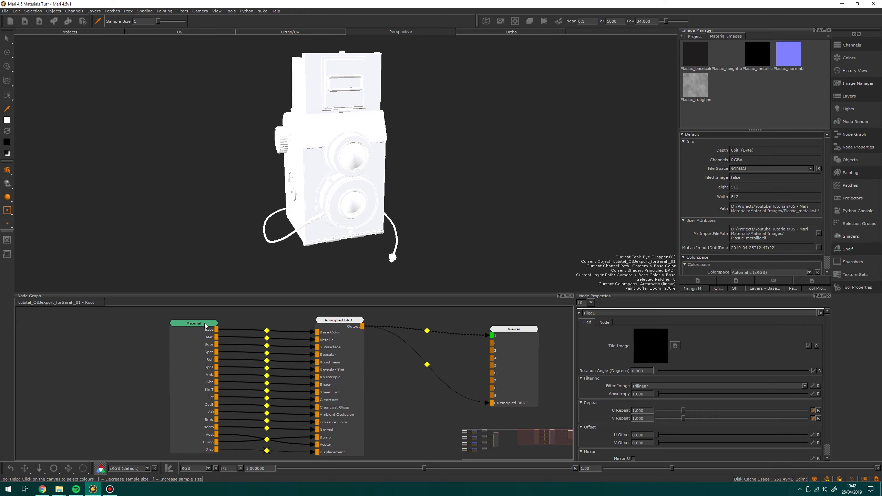
double_click(197, 324)
middle_drag(246, 348, 206, 368)
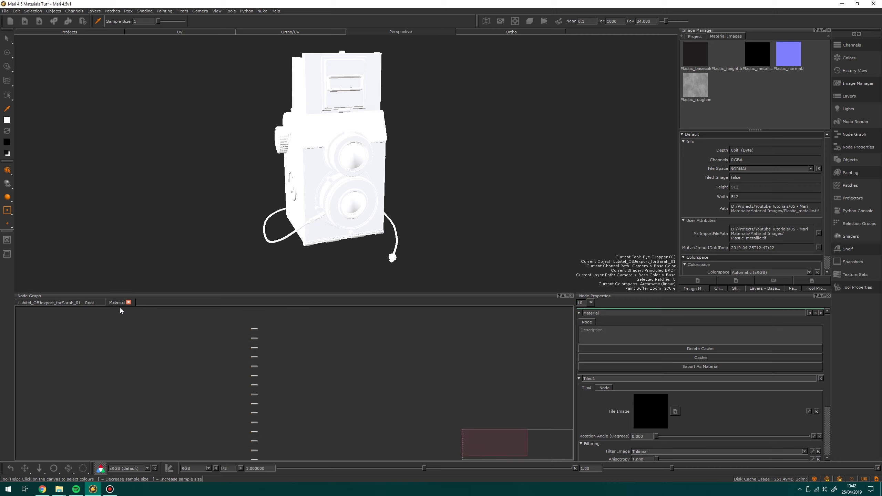
Compare the output nodes inside the Material graph with the Material node's outputs in the root graph.
click(65, 303)
click(111, 303)
click(93, 302)
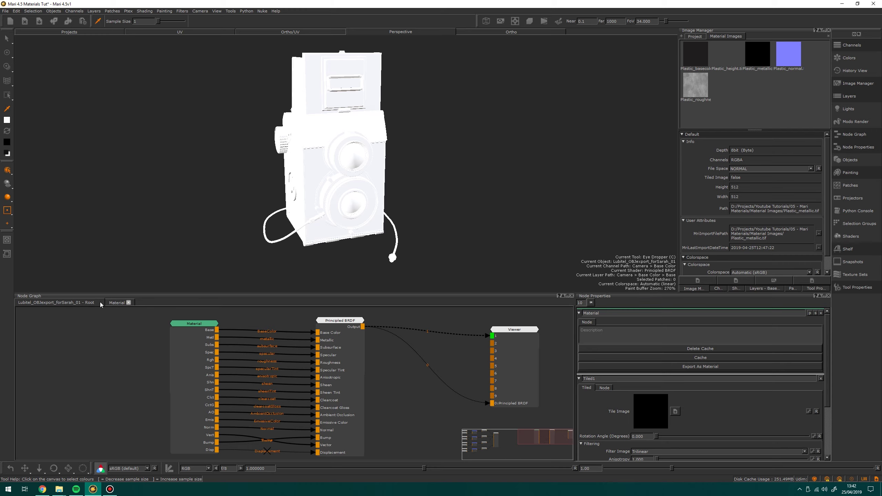
click(117, 302)
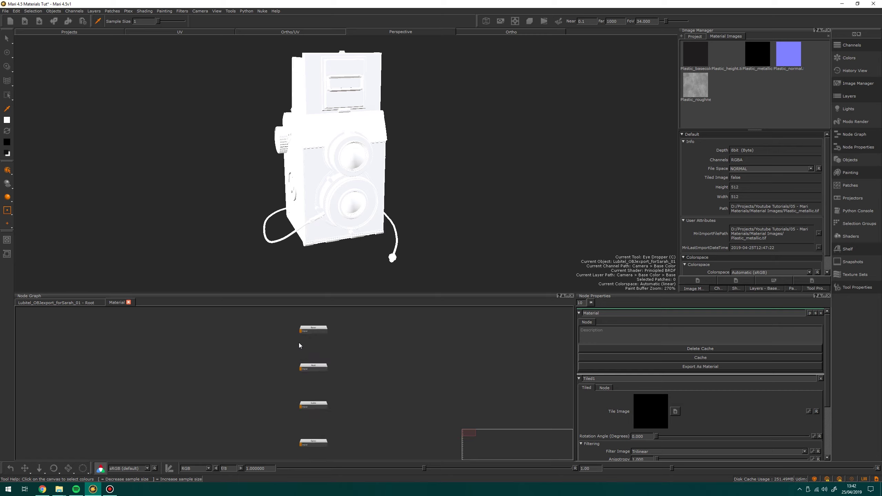
middle_drag(369, 416, 351, 352)
middle_drag(318, 431, 319, 355)
scroll(307, 363, down, 5)
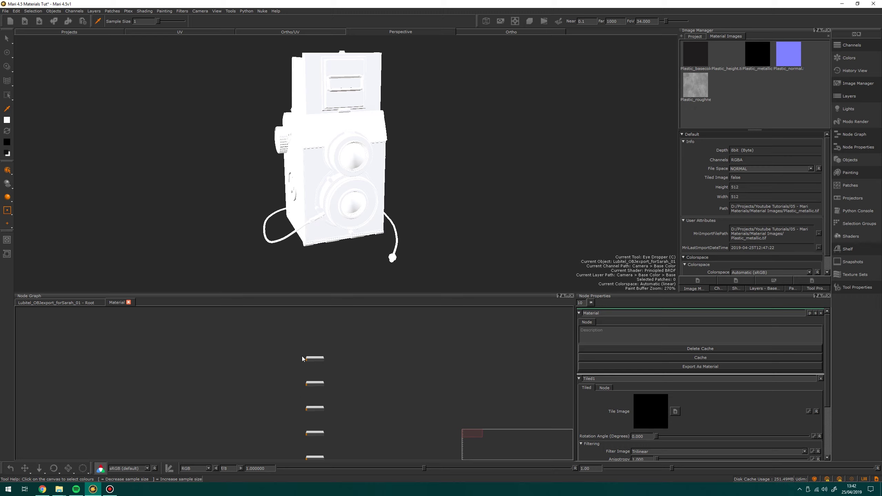
middle_drag(316, 408, 304, 367)
scroll(295, 350, up, 5)
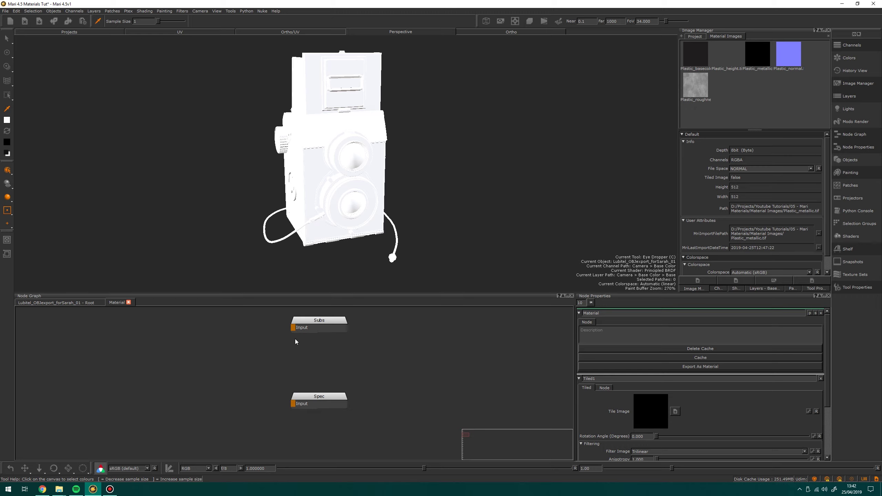
click(62, 301)
scroll(328, 353, up, 5)
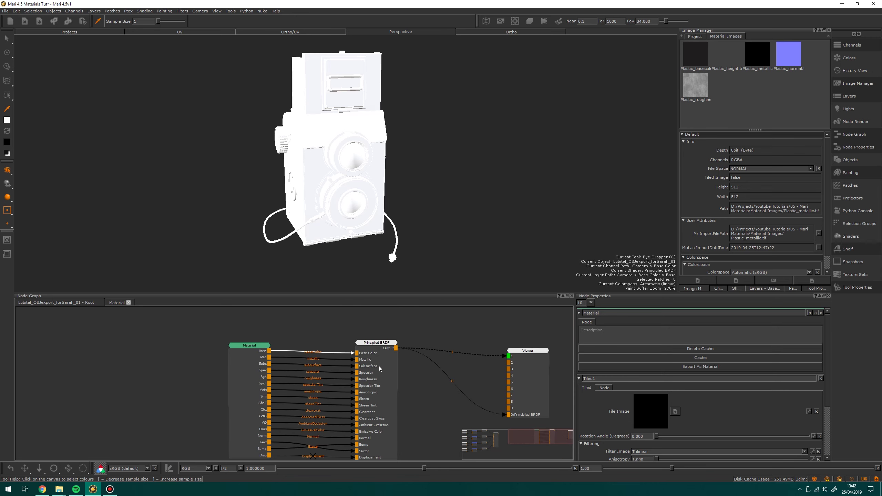
Examine the column of output nodes inside the Material graph, from Base and Metl downward, against the root graph.
click(117, 303)
scroll(304, 380, down, 2)
middle_drag(303, 380, 319, 459)
scroll(309, 373, down, 1)
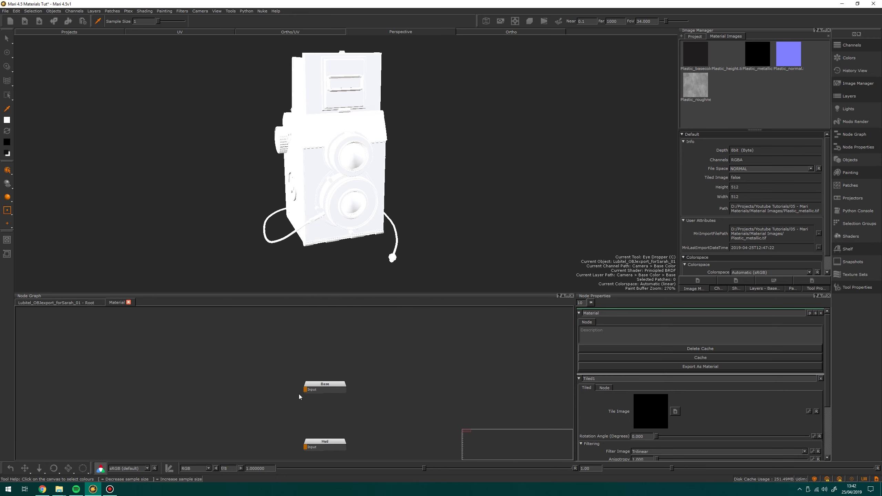
middle_drag(302, 394, 295, 373)
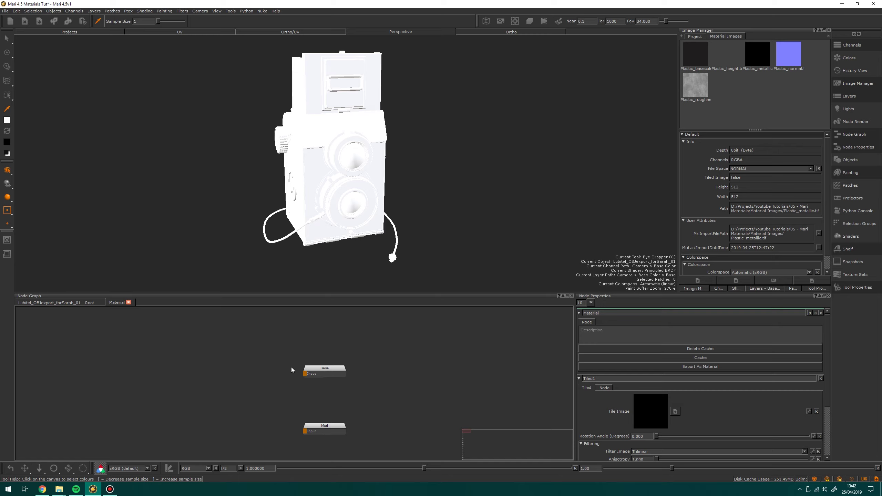
middle_drag(260, 447, 280, 368)
middle_drag(382, 410, 360, 312)
scroll(318, 364, down, 3)
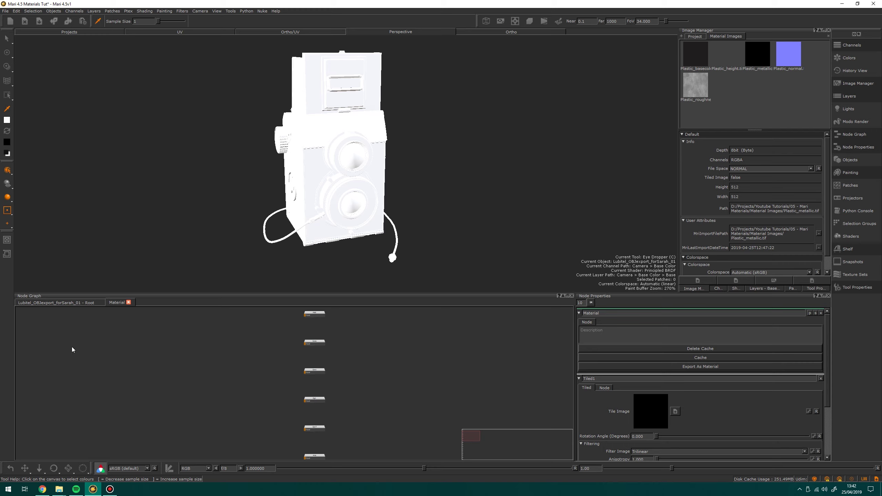
click(63, 304)
middle_drag(335, 348, 260, 355)
scroll(264, 363, down, 2)
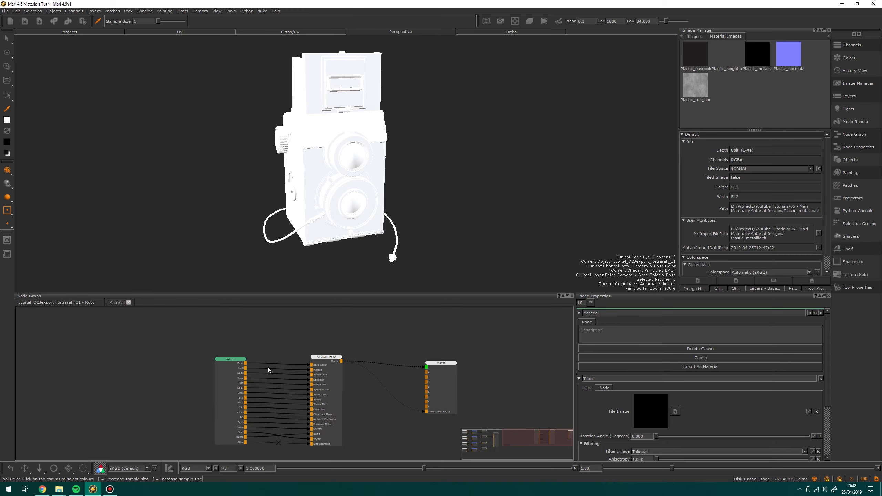
click(117, 303)
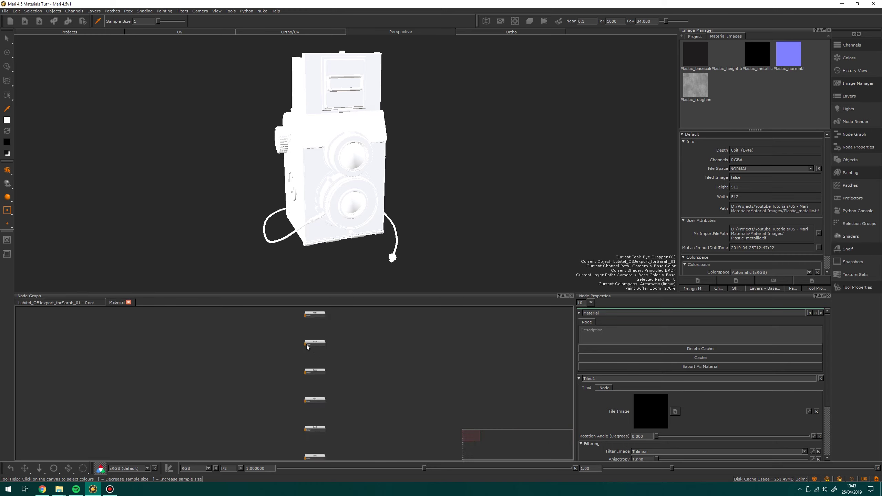
middle_drag(299, 387, 343, 386)
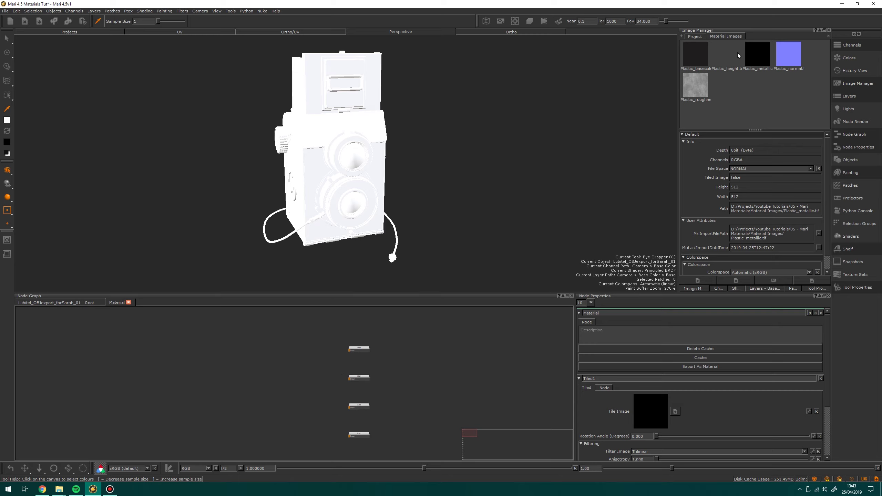
Delete all the Plastic images from the Material Images collection and check the Project collection.
drag(825, 121, 684, 50)
key(Delete)
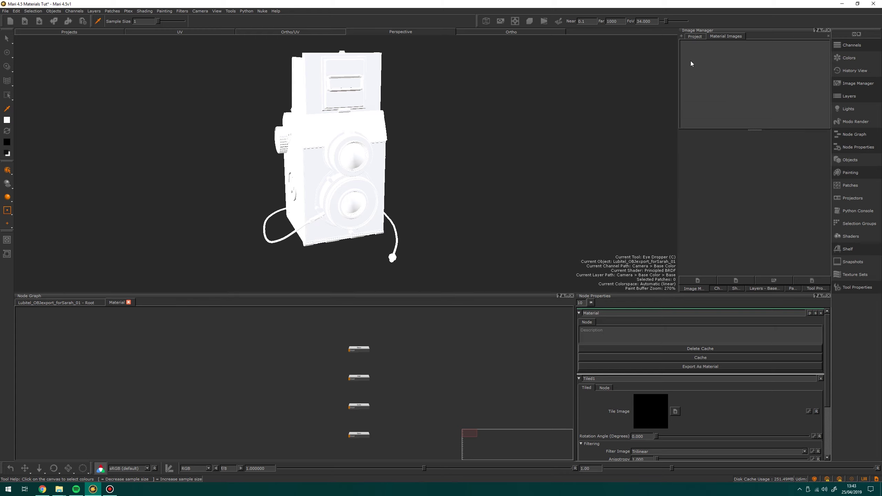
click(697, 37)
click(719, 35)
click(693, 36)
click(733, 38)
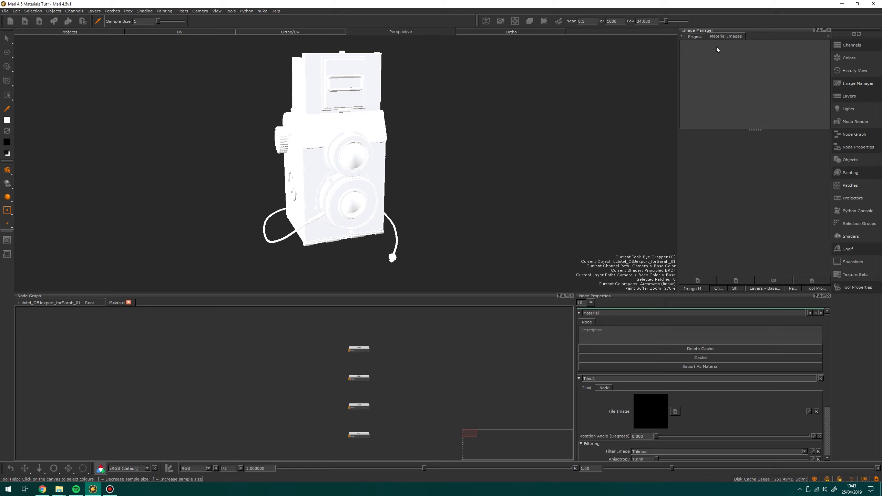
Import the five Plastic .tif texture maps from the Material Images folder into the Material Images collection.
double_click(694, 44)
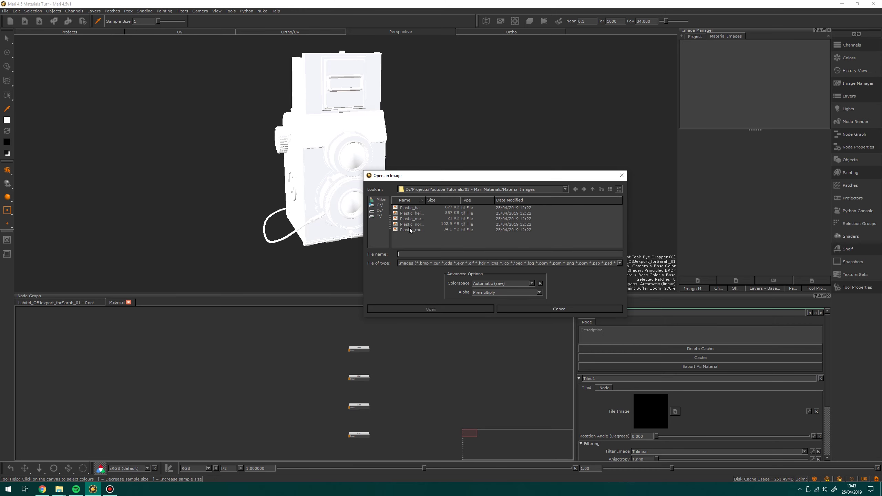
click(412, 230)
shift+click(408, 207)
click(471, 311)
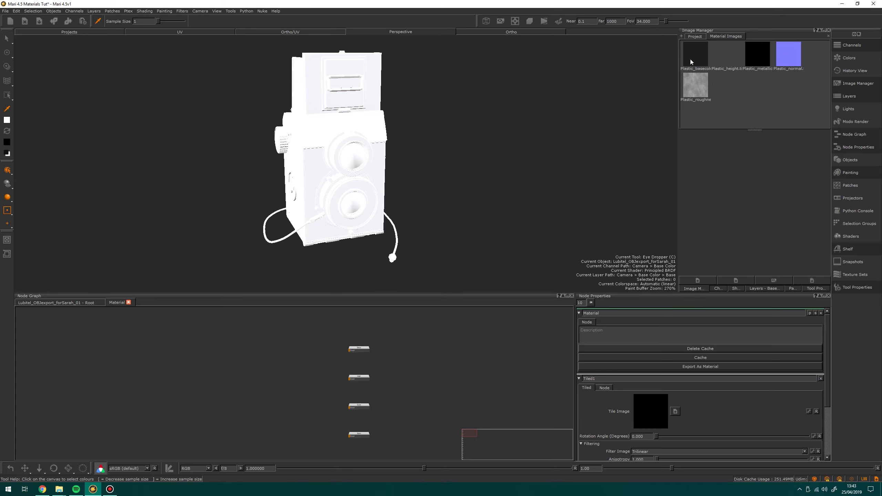
Add the Plastic_basecolor image to the Material graph as a tiled node feeding the Base output.
drag(698, 54, 394, 357)
scroll(331, 343, up, 5)
scroll(412, 414, down, 4)
middle_drag(412, 414, 402, 343)
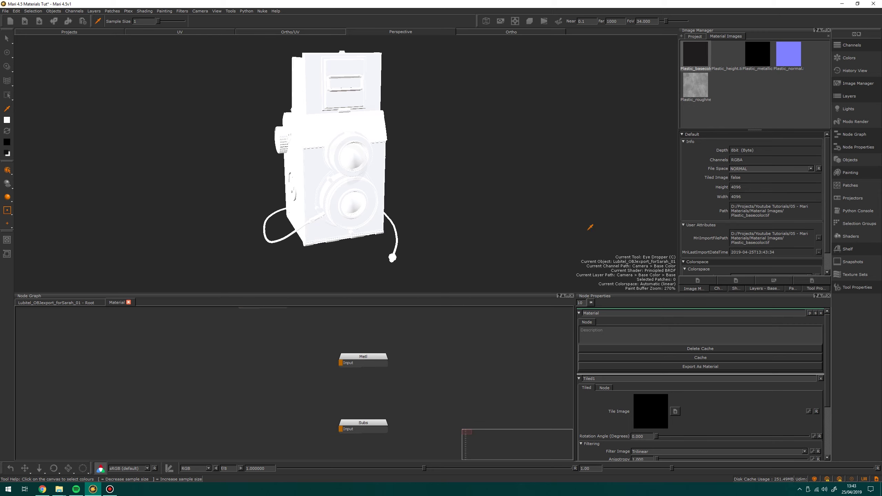
Add the Plastic_height image to the Material graph as a tiled node and connect it to the Bump output.
drag(726, 53, 340, 410)
scroll(354, 349, down, 5)
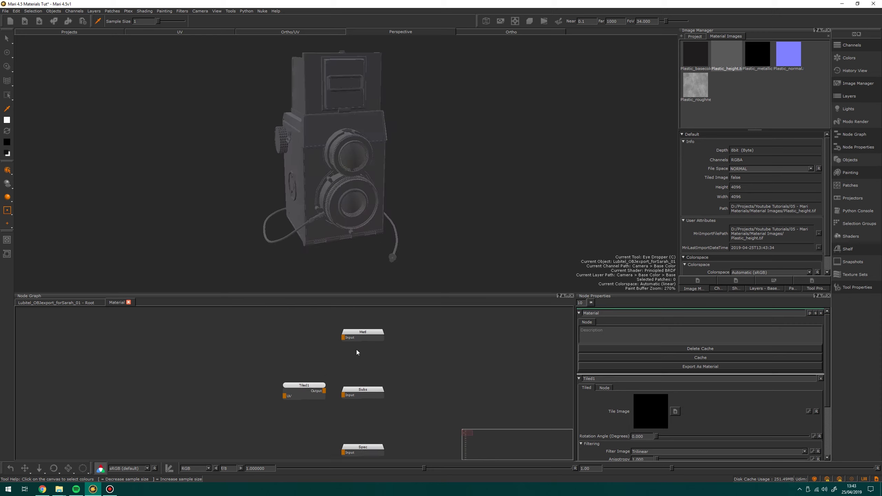
drag(309, 380, 285, 396)
scroll(293, 390, up, 3)
scroll(321, 398, up, 1)
middle_drag(335, 411, 335, 425)
drag(260, 409, 270, 350)
middle_drag(352, 395, 371, 444)
drag(310, 407, 390, 411)
scroll(363, 382, down, 3)
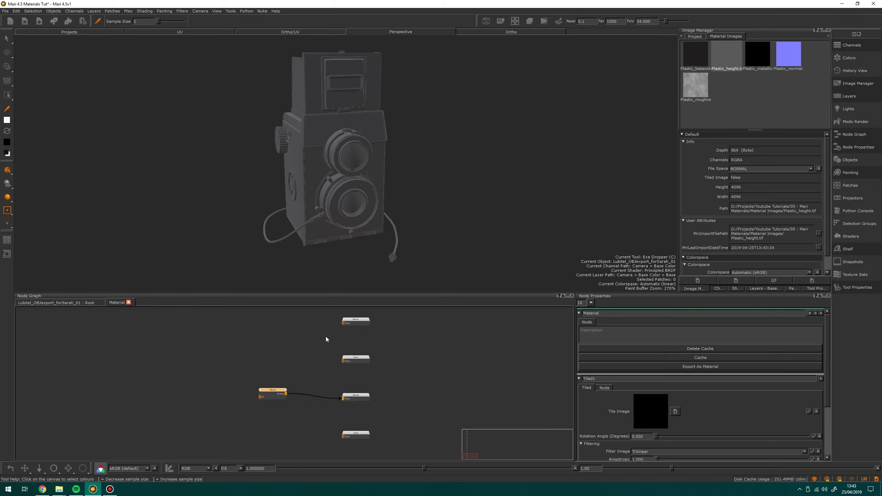
Add the Plastic_metallic image to the Material graph as a tiled node and connect it to the Metl output.
middle_drag(452, 348, 474, 395)
scroll(427, 337, down, 3)
middle_drag(413, 374, 409, 447)
scroll(381, 336, up, 4)
middle_drag(466, 334, 433, 378)
drag(757, 53, 323, 364)
scroll(323, 363, up, 4)
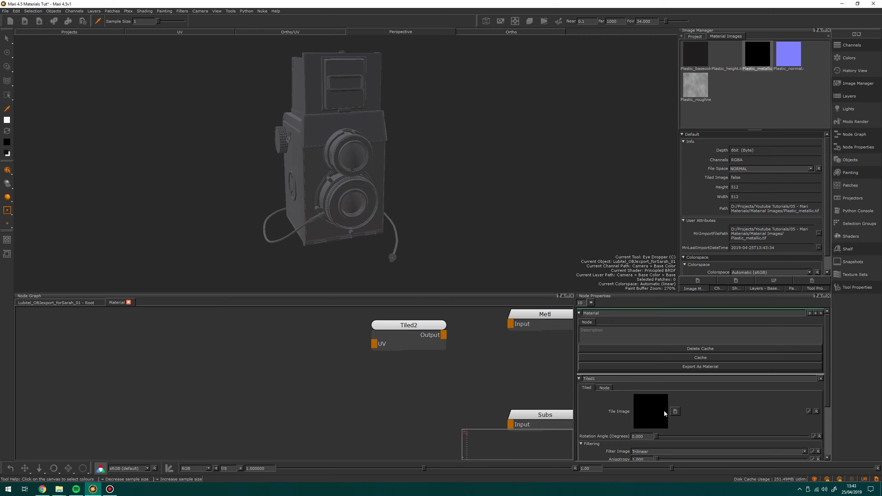
alt+drag(295, 200, 323, 191)
middle_drag(475, 373, 337, 415)
drag(305, 379, 372, 367)
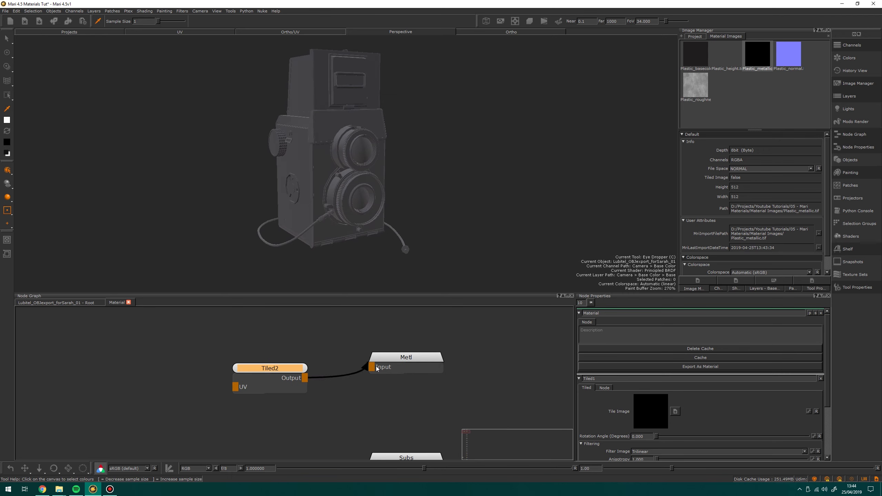
Create a Color node directly below the metallic Tiled node in the Material graph.
drag(288, 384, 271, 359)
click(256, 392)
key(Tab)
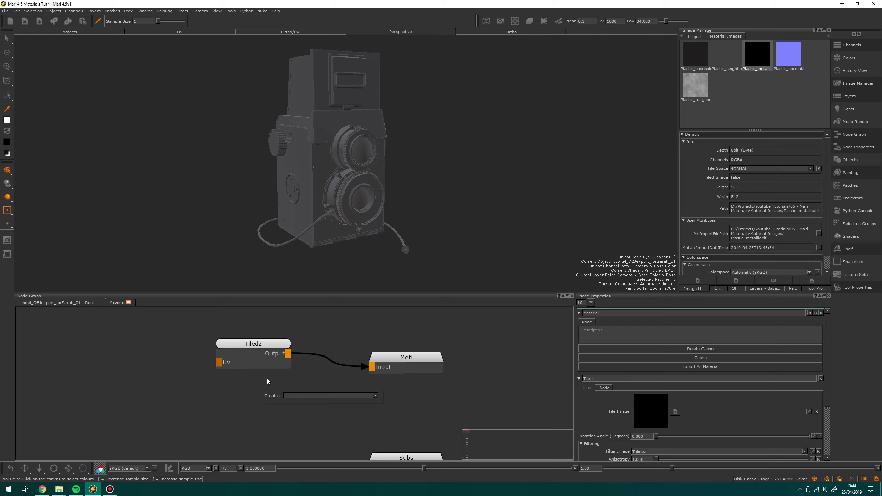
text(color)
key(Return)
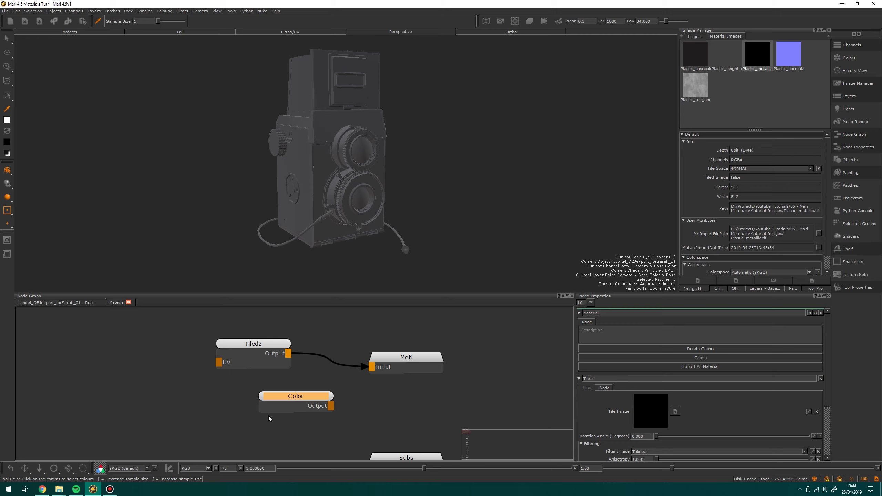
drag(292, 401, 254, 392)
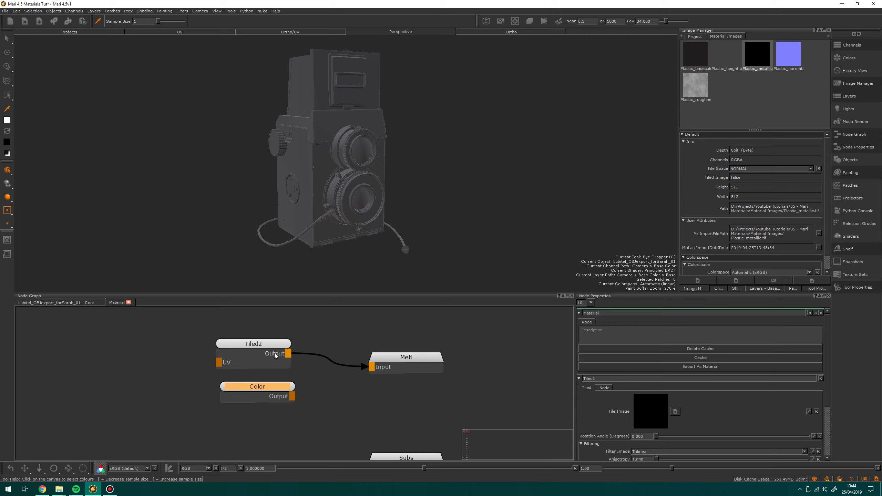
Set the Color node to black and connect it to the Metl output in place of the metallic Tiled node.
double_click(256, 387)
click(612, 329)
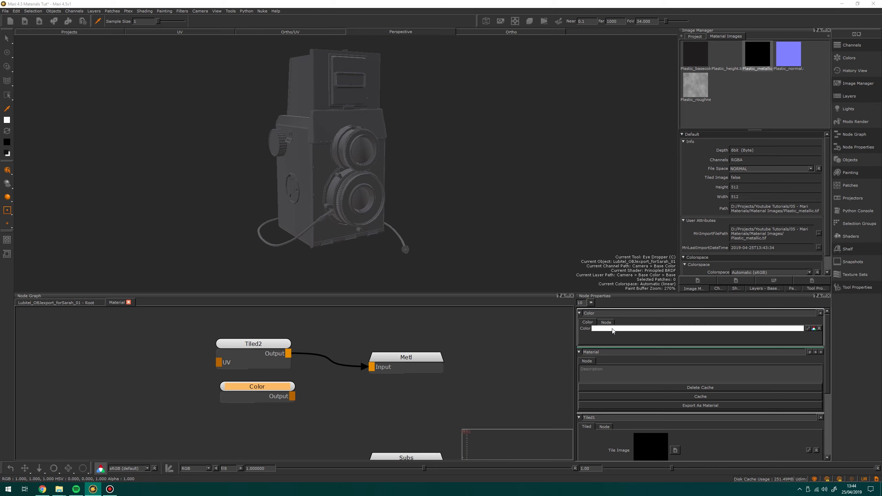
drag(561, 222, 528, 227)
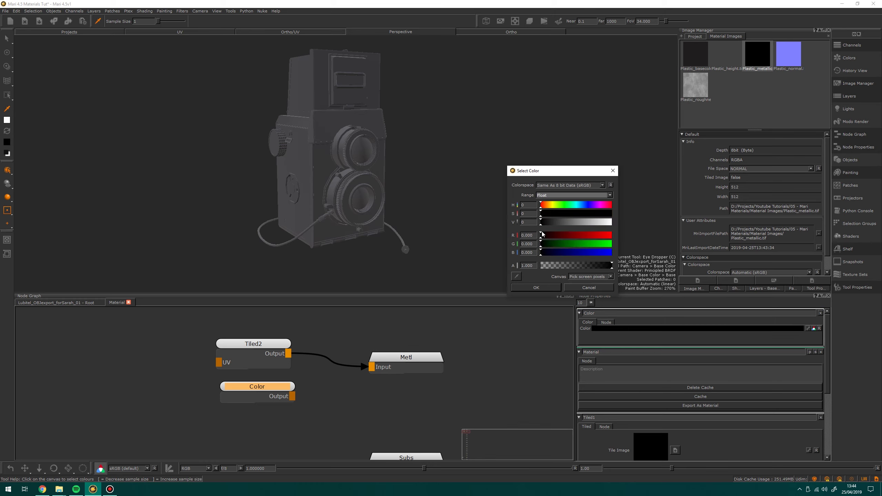
click(544, 288)
drag(293, 397, 371, 369)
drag(271, 387, 262, 384)
drag(265, 347, 258, 346)
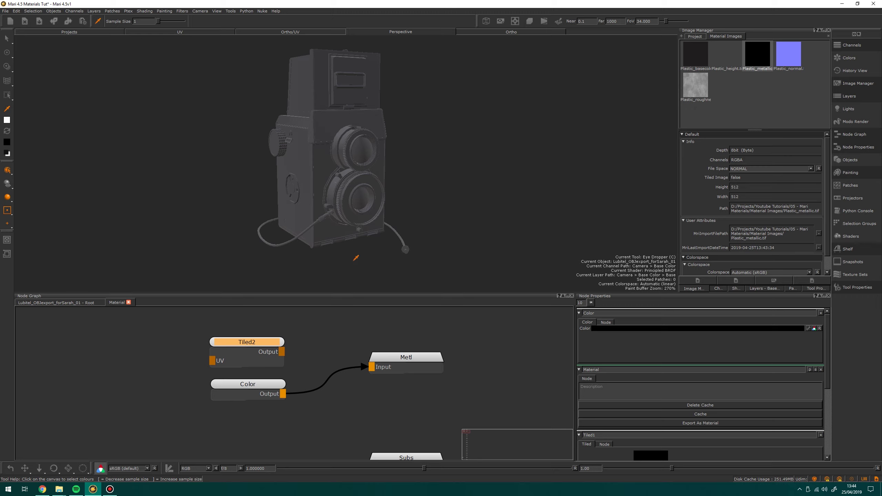
Add the Plastic_normal image to the Material graph as a tiled node and connect it to the Norm output.
scroll(350, 382, down, 3)
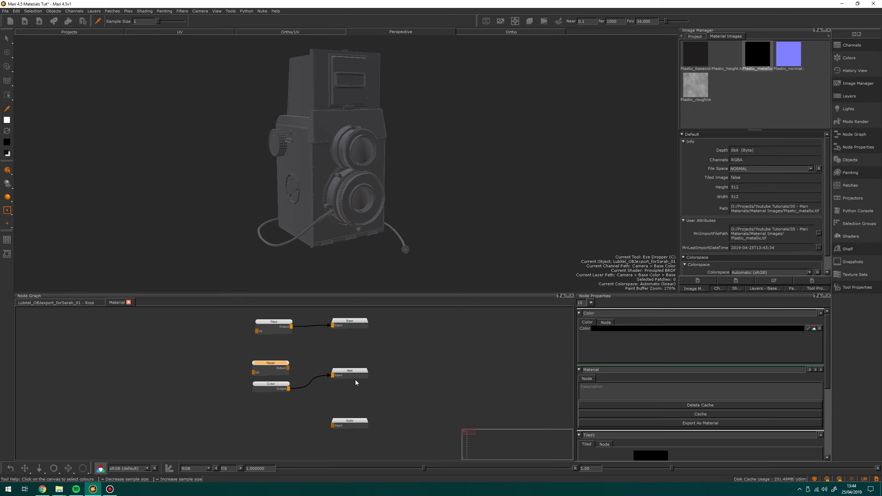
drag(789, 51, 264, 431)
scroll(310, 346, down, 2)
drag(310, 352, 304, 408)
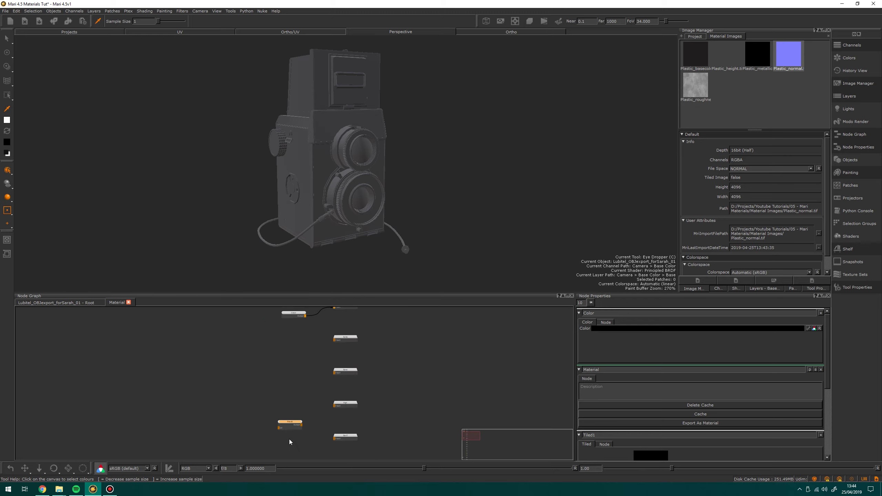
middle_drag(321, 402, 324, 348)
scroll(324, 360, up, 3)
drag(298, 349, 338, 428)
middle_drag(339, 426, 340, 325)
scroll(348, 376, down, 2)
drag(297, 340, 298, 407)
scroll(357, 406, up, 5)
drag(335, 429, 405, 432)
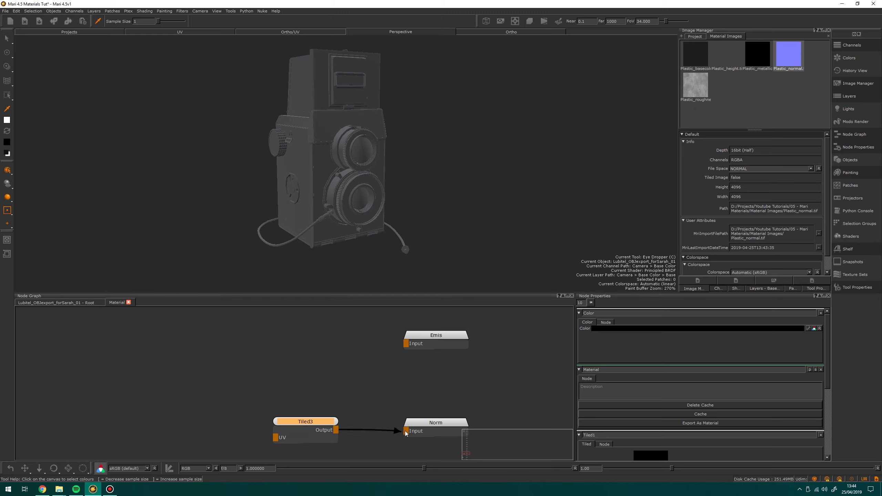
Add the Plastic_roughness image as a tiled node feeding the Rgh output and inspect the shaded camera model.
drag(701, 91, 380, 340)
drag(334, 413, 315, 434)
scroll(366, 411, down, 3)
middle_drag(366, 411, 349, 432)
drag(315, 369, 327, 408)
alt+drag(289, 163, 115, 163)
scroll(303, 191, up, 3)
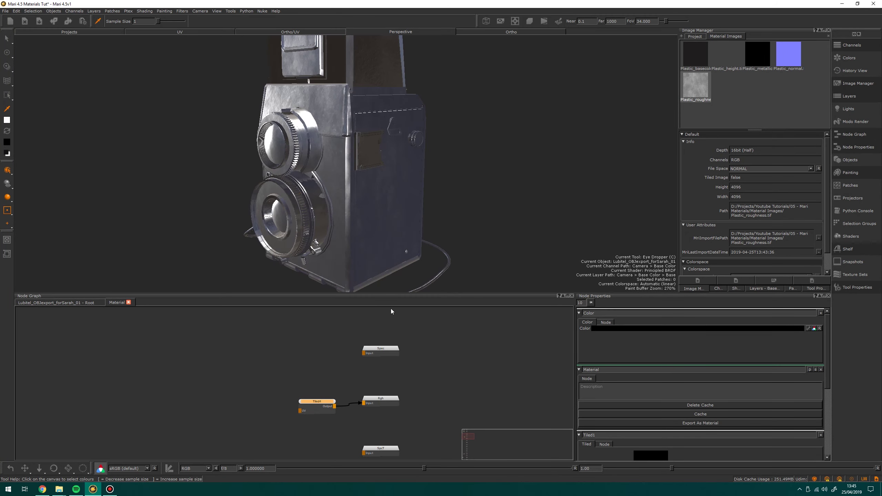
Create a second Color node beside the Spec output, connect it to that output and open its properties.
alt+drag(266, 162, 316, 148)
scroll(326, 357, up, 4)
key(Tab)
text(co)
key(Down)
key(Return)
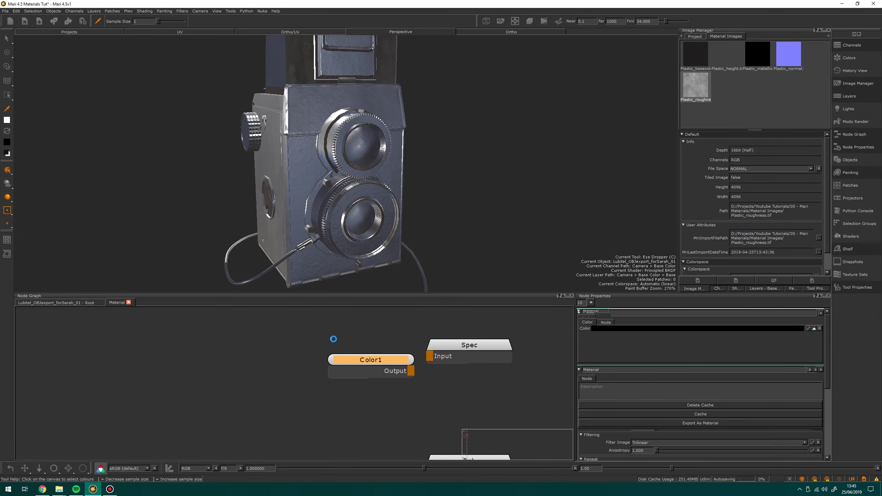
mouse_move(364, 362)
mouse_down()
mouse_move(341, 346)
mouse_move(441, 359)
mouse_move(356, 356)
mouse_up()
double_click(341, 346)
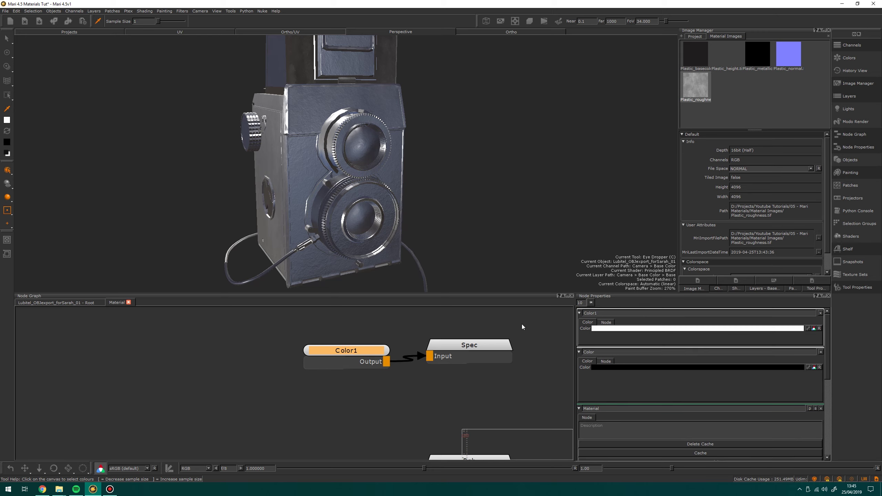
Set the specular Color node to a grey of 0.372 and check the reflections on the camera body.
click(611, 330)
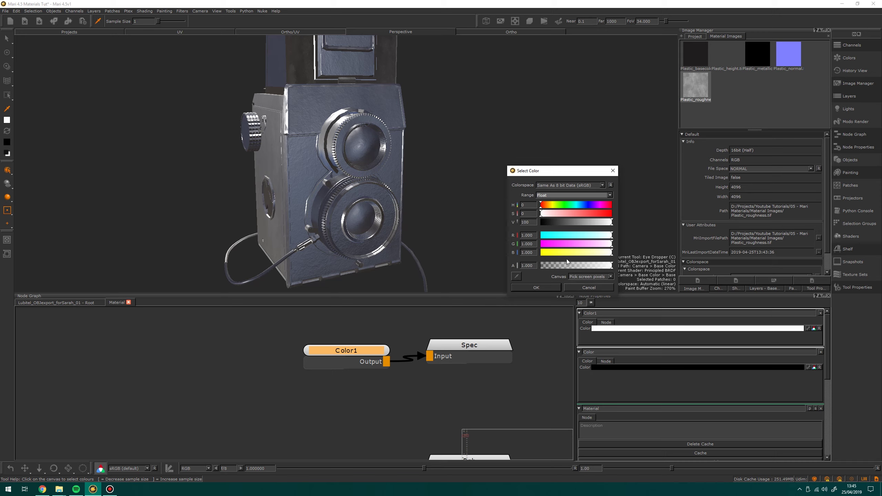
drag(590, 222, 568, 235)
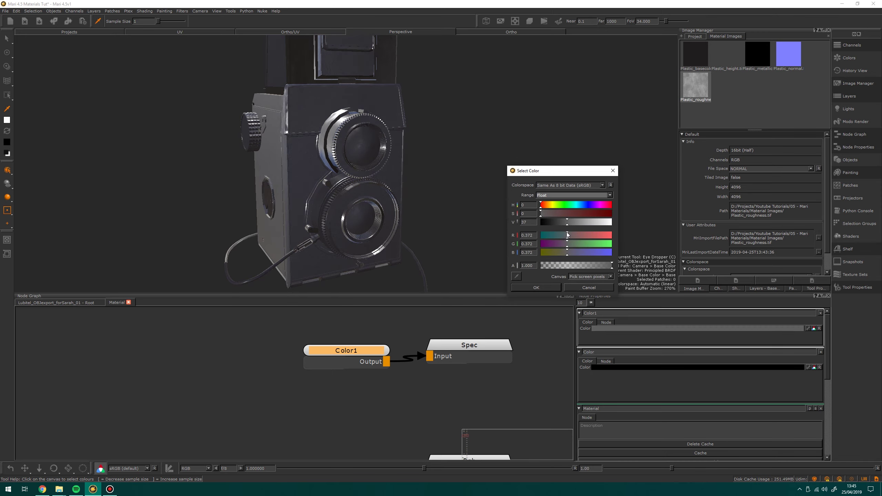
click(536, 287)
alt+drag(268, 189, 383, 259)
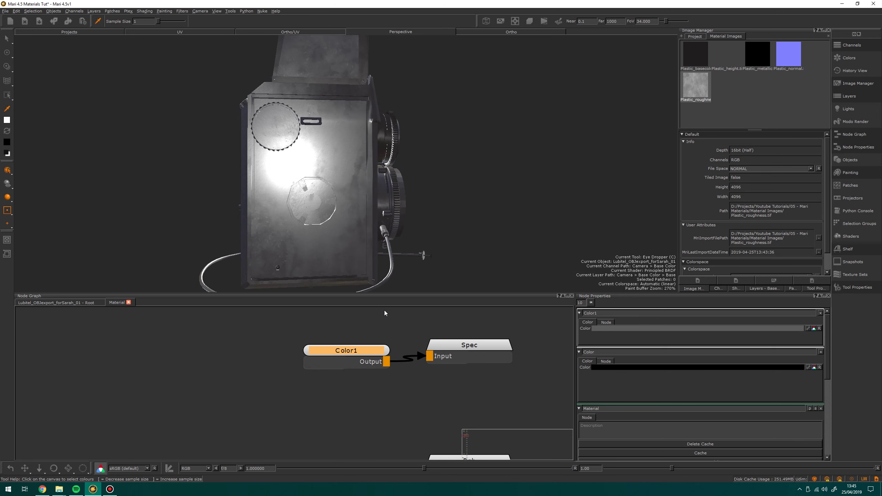
Review the texture and colour nodes wired to the outputs throughout the Material graph.
scroll(382, 410, down, 3)
middle_drag(360, 410, 355, 351)
middle_drag(348, 441, 356, 329)
middle_drag(335, 456, 344, 345)
middle_drag(394, 429, 380, 319)
middle_drag(354, 454, 371, 348)
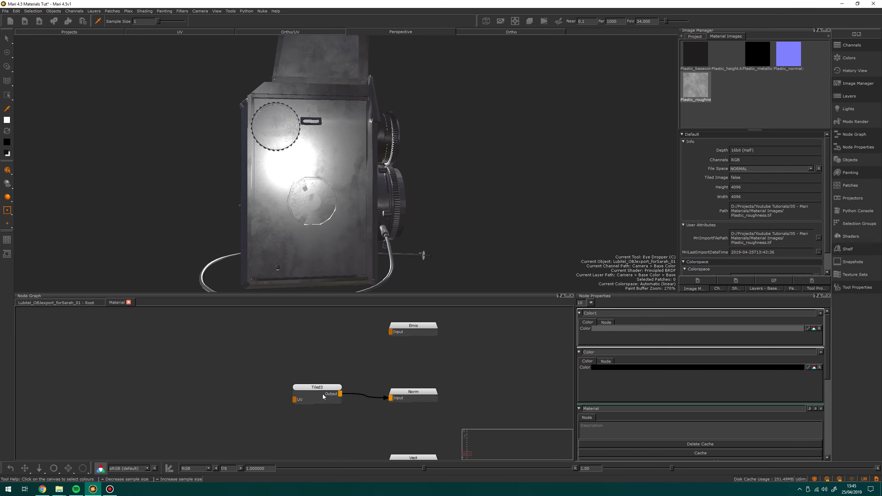
scroll(386, 382, up, 10)
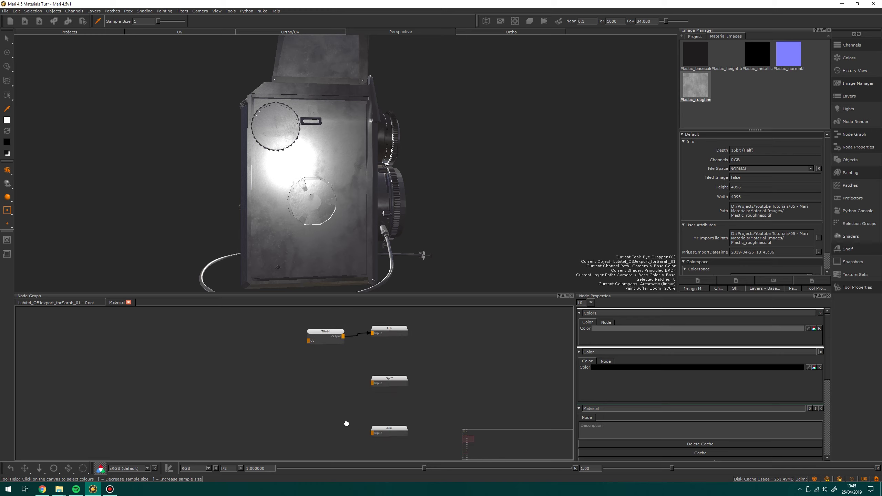
scroll(391, 366, up, 2)
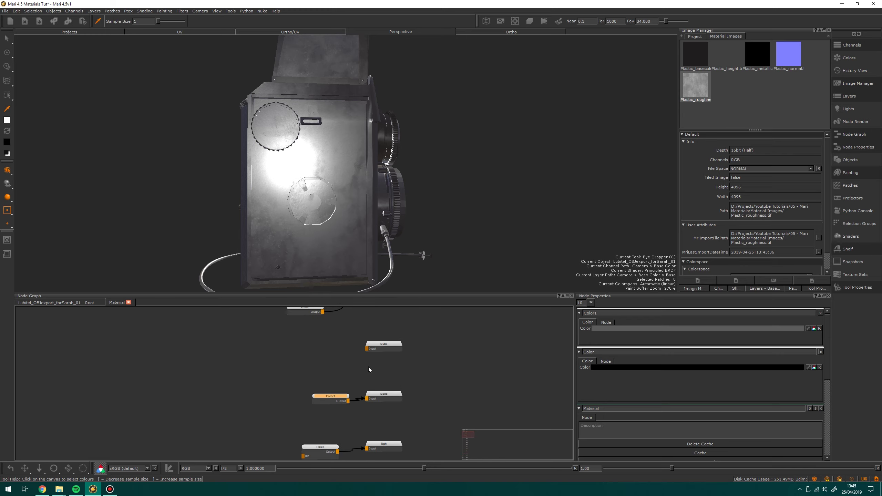
Insert a Levels node between the roughness Tiled node and the Rgh output, spacing the nodes apart.
middle_drag(341, 449, 357, 390)
scroll(357, 389, up, 3)
drag(357, 390, 291, 392)
key(Tab)
text(levels)
key(Return)
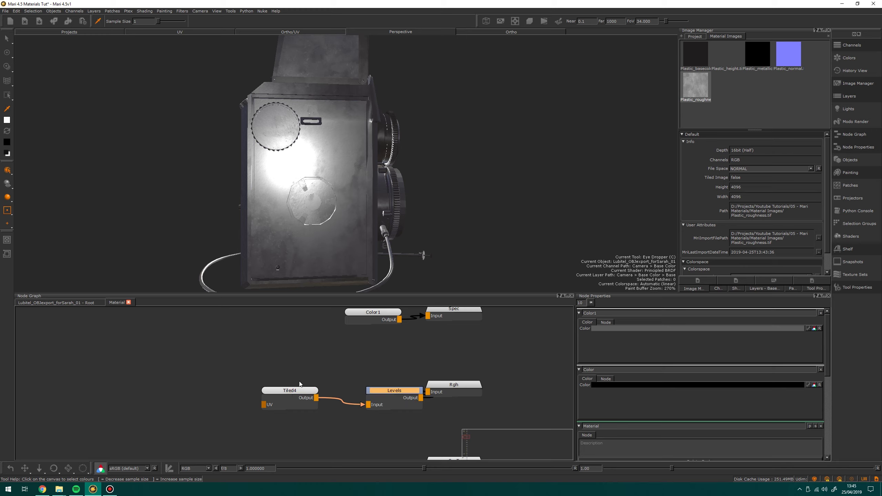
drag(291, 389, 247, 382)
drag(394, 390, 327, 380)
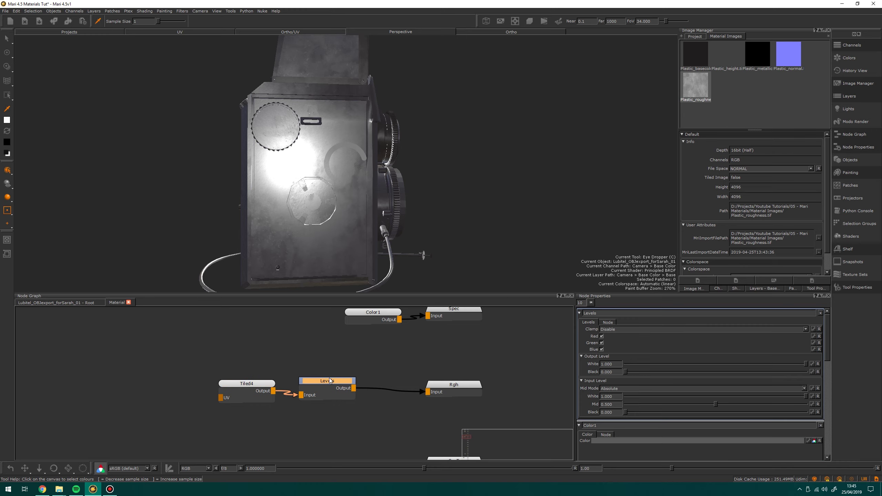
Try input Mid values of about 0.624 and 0.347 on the roughness Levels node, checking the model's glossiness.
drag(716, 404, 738, 405)
alt+drag(368, 196, 277, 197)
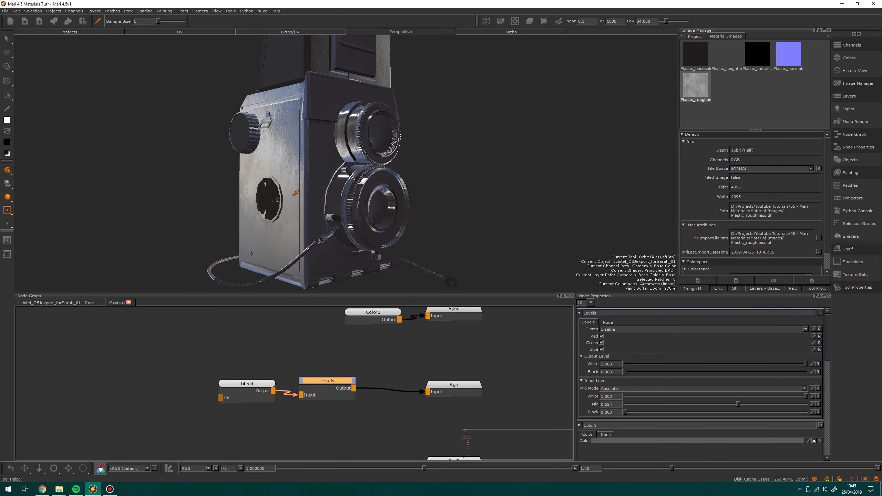
drag(737, 405, 688, 407)
mouse_move(331, 215)
alt+mouse_down()
mouse_move(553, 216)
mouse_move(344, 213)
alt+mouse_up()
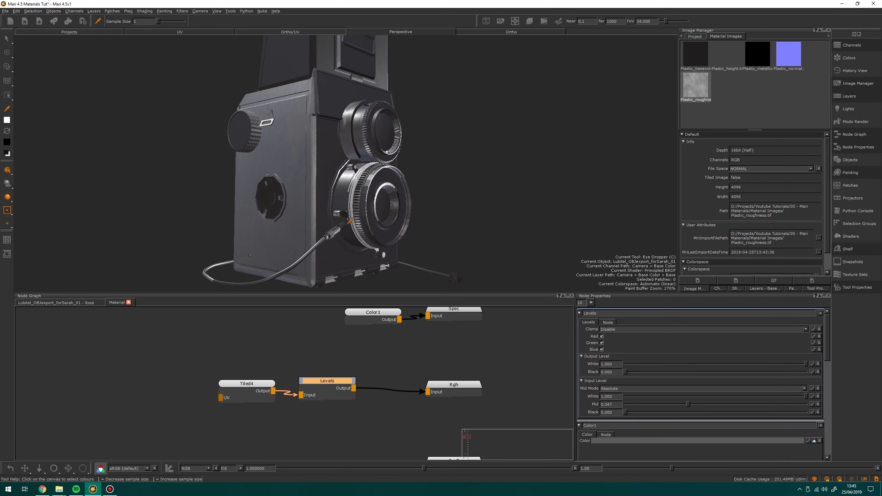
Delete the Levels node and move the roughness Tiled node back closer to the Rgh output.
key(Delete)
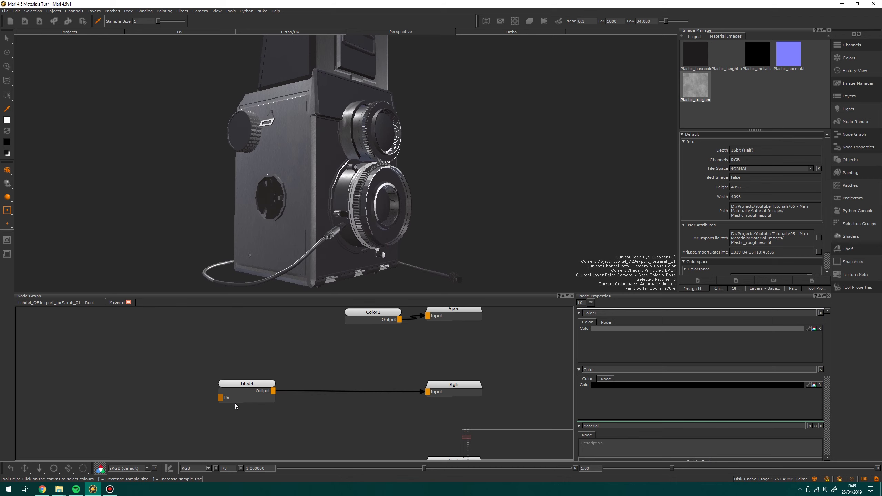
drag(244, 398, 345, 400)
scroll(400, 369, down, 3)
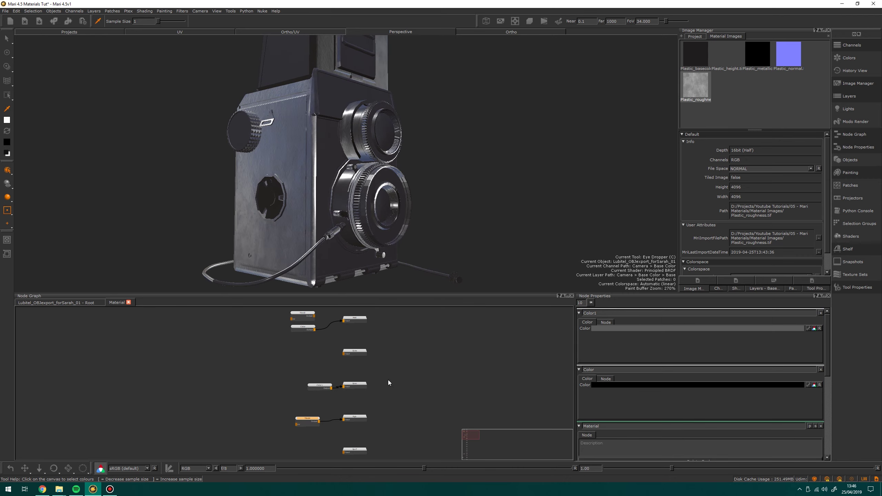
Rename the Material node in the root graph to BlackPlastic and inspect the camera model.
click(61, 300)
alt+drag(364, 202, 316, 208)
click(234, 358)
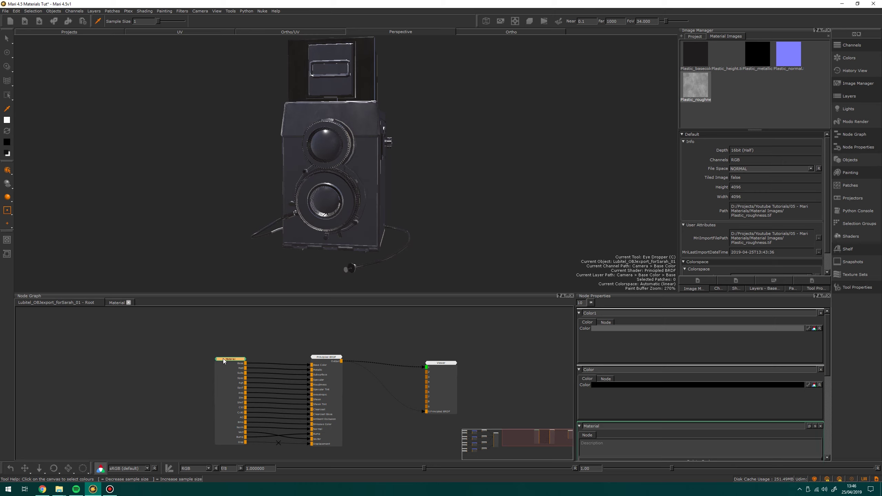
double_click(622, 312)
key(BackSpace)
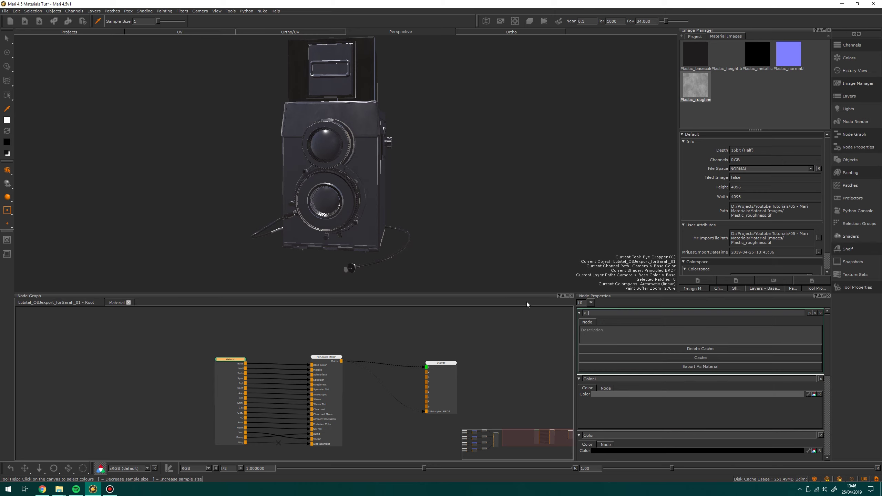
text(BlackPalsti)
text(las)
key(Return)
alt+drag(261, 173, 336, 171)
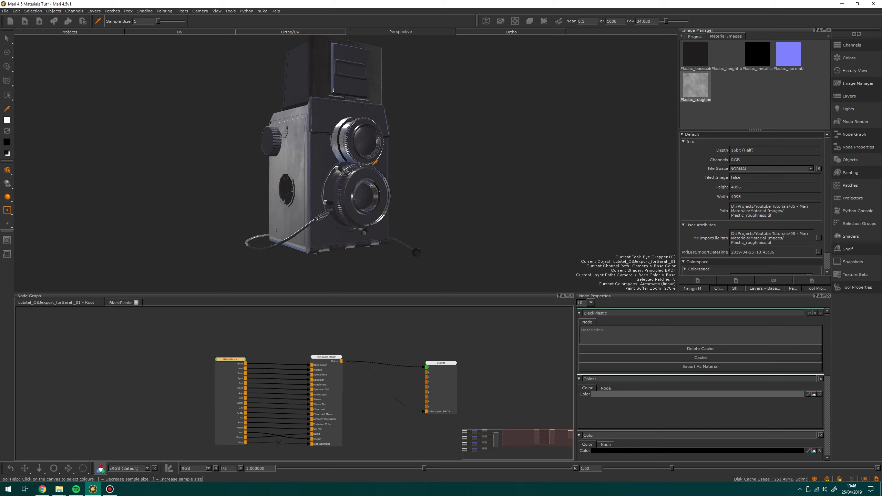
alt+drag(281, 170, 319, 185)
alt+right_drag(319, 185, 309, 155)
Inside the BlackPlastic graph, set the base colour Tiled node's U and V Repeat to 2.
click(219, 361)
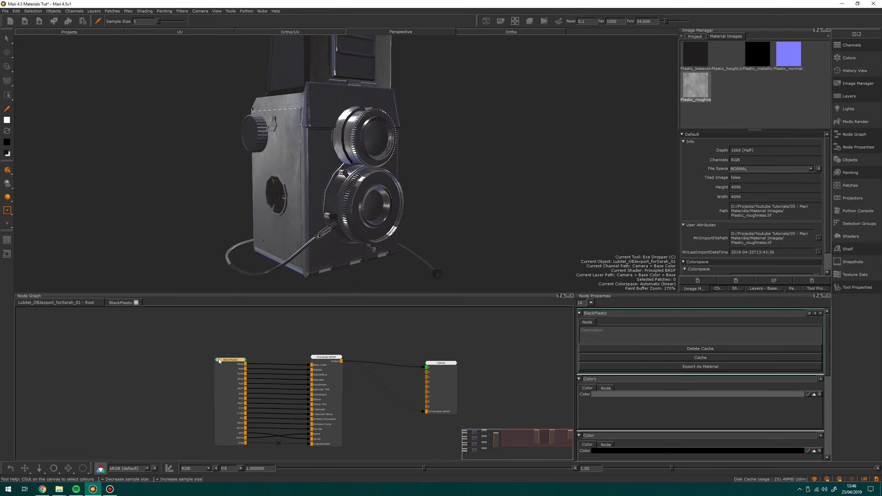
click(121, 303)
scroll(343, 323, up, 3)
click(291, 340)
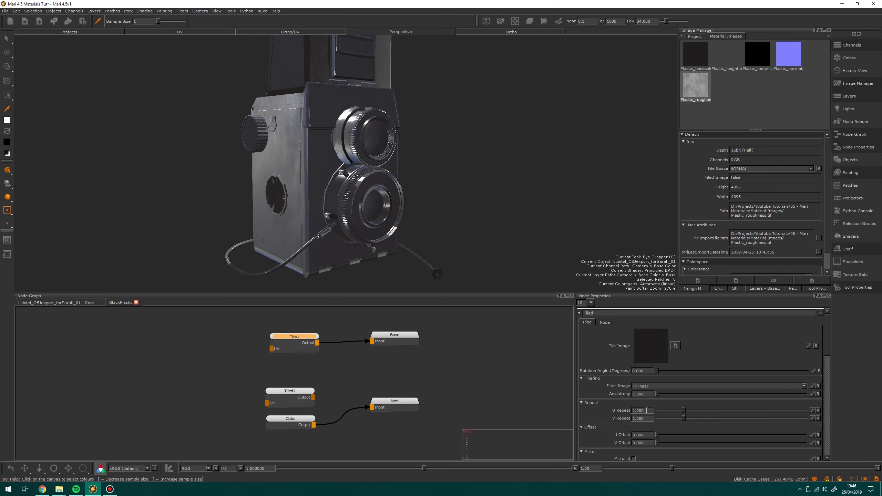
double_click(643, 411)
text(2)
key(Tab)
click(643, 418)
alt+drag(293, 156, 366, 145)
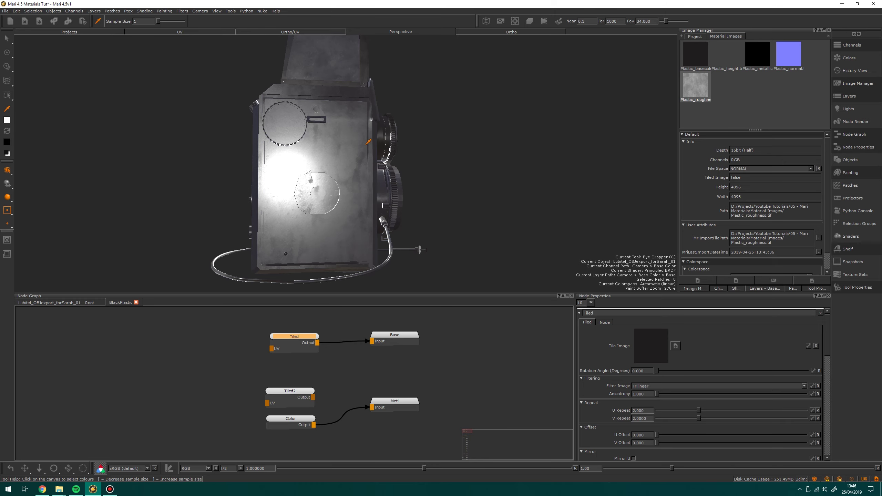
Set the base colour Tiled node's U and V Repeat back to 1 and return to the root graph.
click(645, 412)
key(Tab)
click(55, 302)
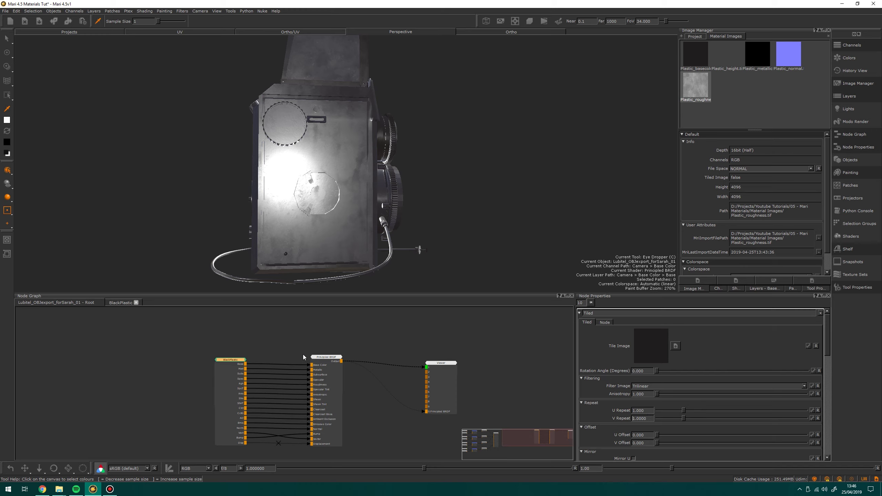
Open the knob picker for the BlackPlastic node and expand the knob lists of its Tiled nodes.
middle_drag(251, 330, 249, 313)
click(228, 341)
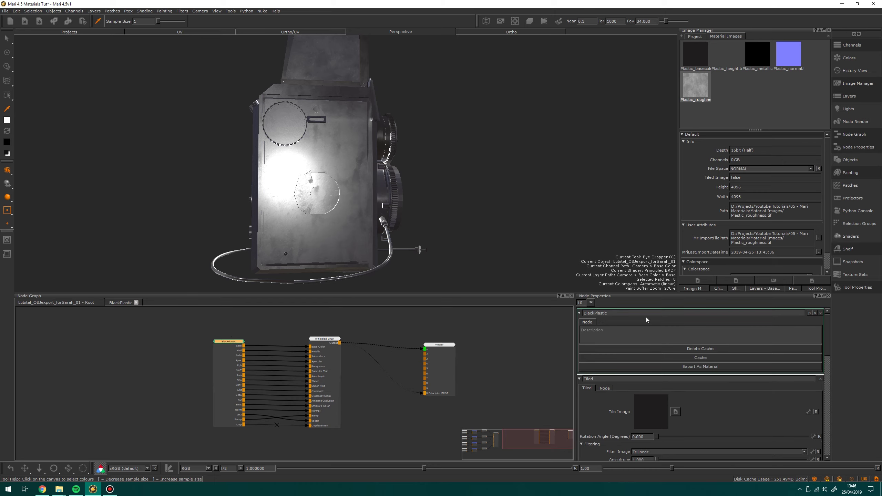
click(809, 313)
drag(394, 168, 378, 156)
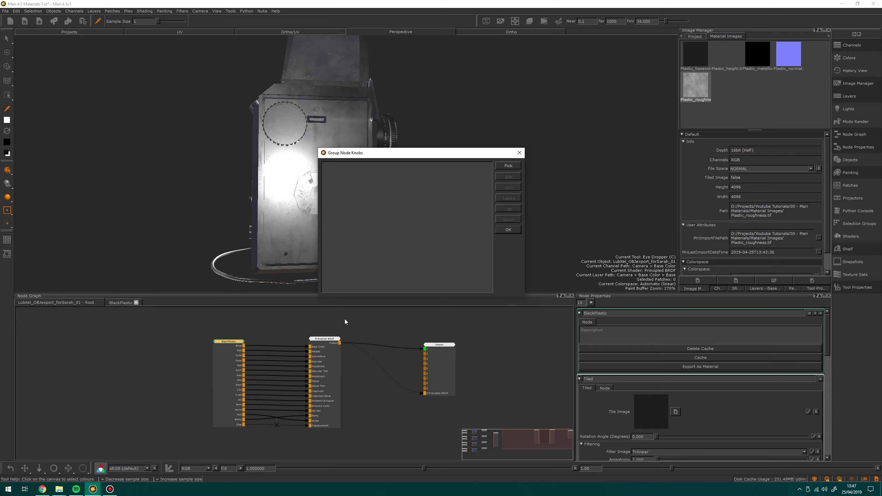
click(512, 166)
click(326, 177)
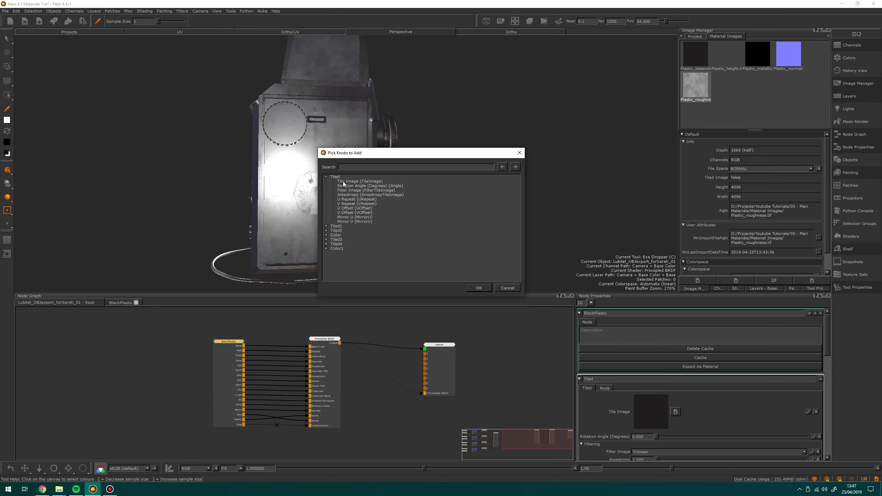
click(326, 225)
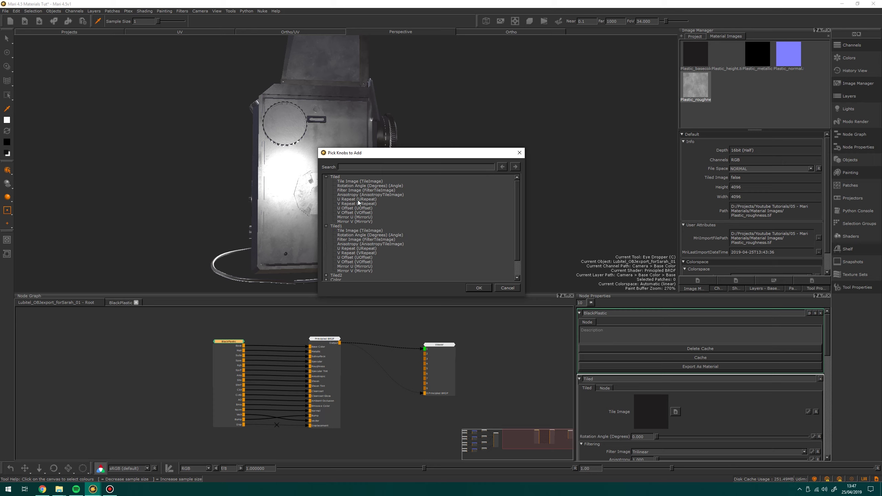
scroll(351, 228, down, 1)
click(326, 261)
scroll(346, 240, down, 4)
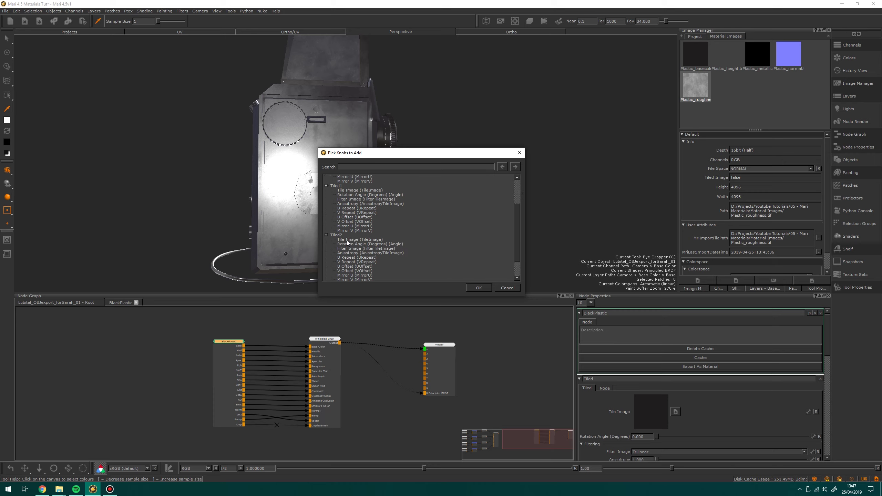
click(326, 266)
scroll(330, 261, down, 4)
click(326, 270)
scroll(347, 236, up, 8)
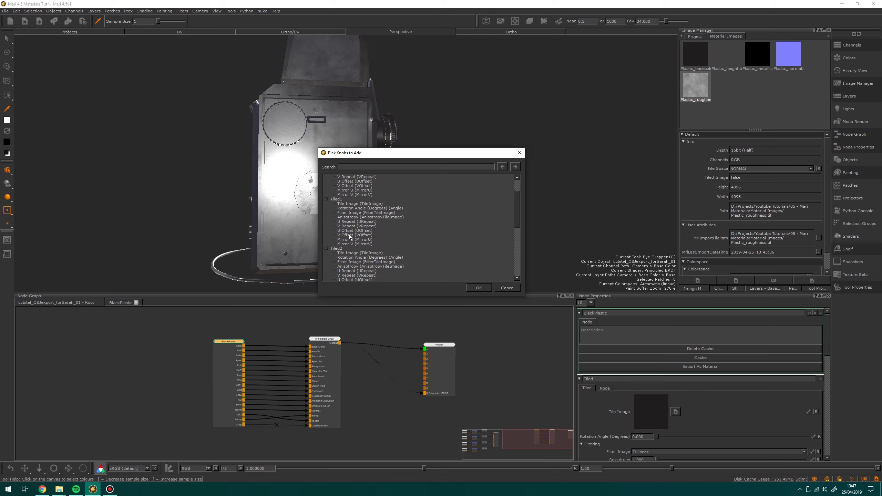
Add the U Repeat and V Repeat knobs of Tiled, Tiled1, Tiled2, Tiled3 and Tiled4 to BlackPlastic.
click(356, 200)
ctrl+click(356, 203)
ctrl+click(356, 249)
ctrl+click(356, 253)
scroll(373, 238, down, 3)
scroll(375, 244, down, 2)
ctrl+click(357, 230)
ctrl+click(356, 235)
scroll(380, 244, down, 1)
scroll(381, 244, down, 2)
ctrl+click(358, 244)
ctrl+click(358, 249)
scroll(381, 250, down, 2)
ctrl+click(363, 271)
ctrl+click(364, 266)
click(473, 286)
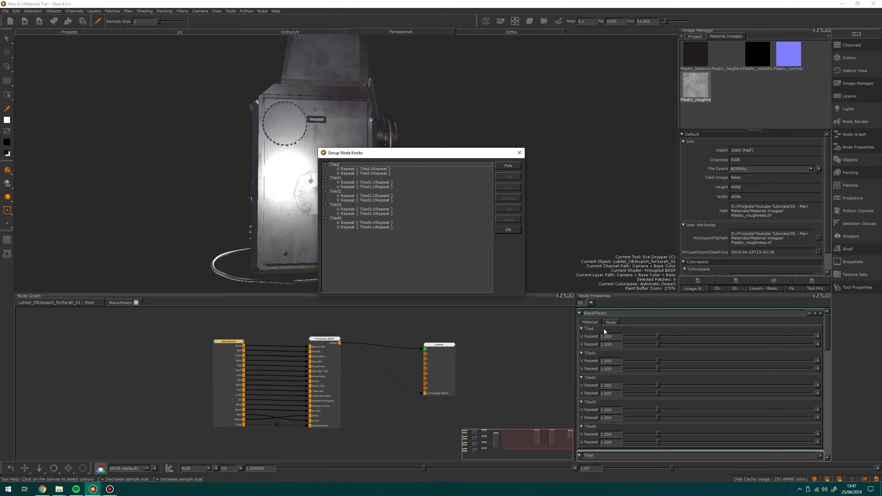
Link all the U and V Repeat knobs into a single knob named TileAmount and close the knob editor.
click(364, 169)
shift+click(369, 173)
ctrl+click(368, 183)
ctrl+click(366, 187)
ctrl+click(366, 195)
ctrl+click(366, 200)
ctrl+click(365, 209)
ctrl+drag(366, 213, 377, 225)
click(507, 187)
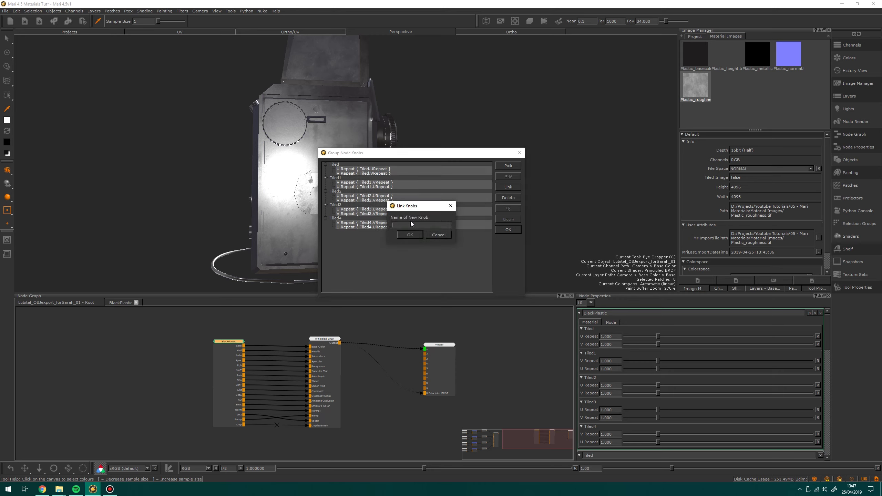
text(TileAmount)
click(410, 235)
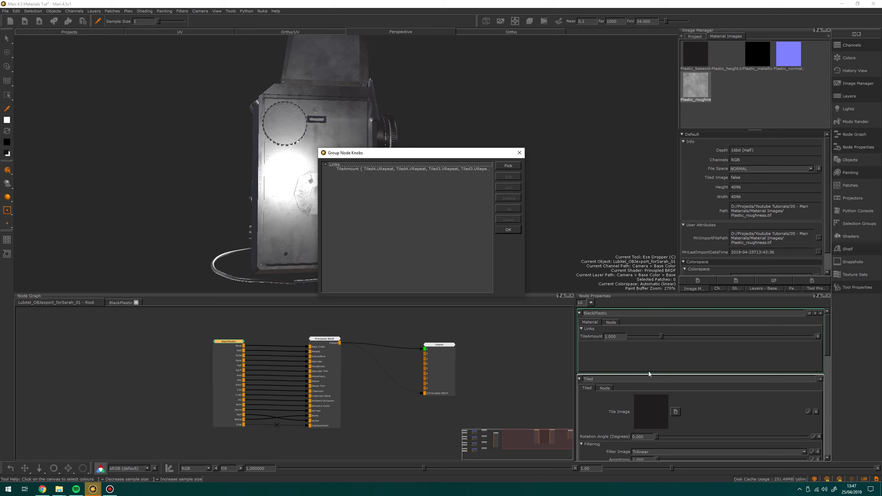
click(520, 157)
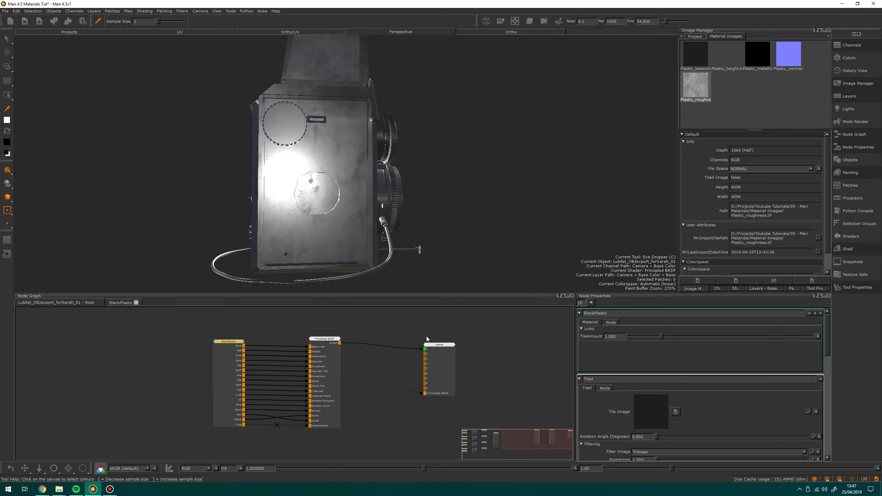
Set BlackPlastic's TileAmount to 10 and check the tiling on the camera body.
double_click(610, 336)
text(10)
key(Return)
middle_drag(352, 175, 366, 159)
alt+drag(366, 158, 413, 146)
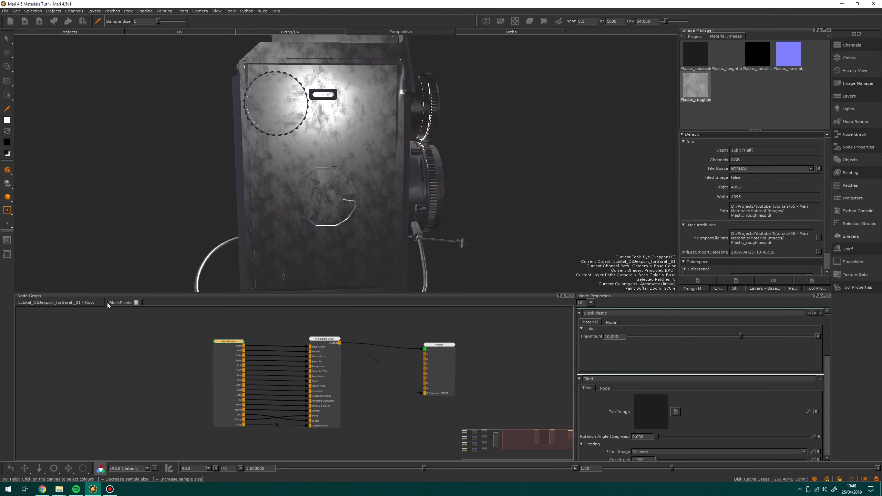
Inside BlackPlastic, insert a Contrast node between Tiled4 and the Rgh output, and reset its Contrast value to the default after a trial change.
click(120, 302)
middle_drag(336, 332, 329, 233)
middle_drag(380, 388, 362, 316)
click(366, 395)
drag(269, 398, 209, 397)
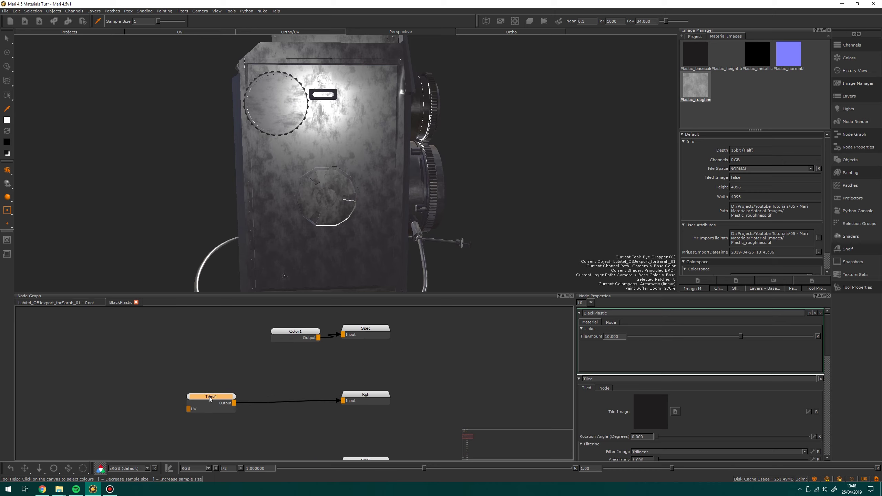
key(Tab)
text(con)
key(Down)
key(Return)
drag(282, 393, 272, 387)
drag(659, 335, 685, 344)
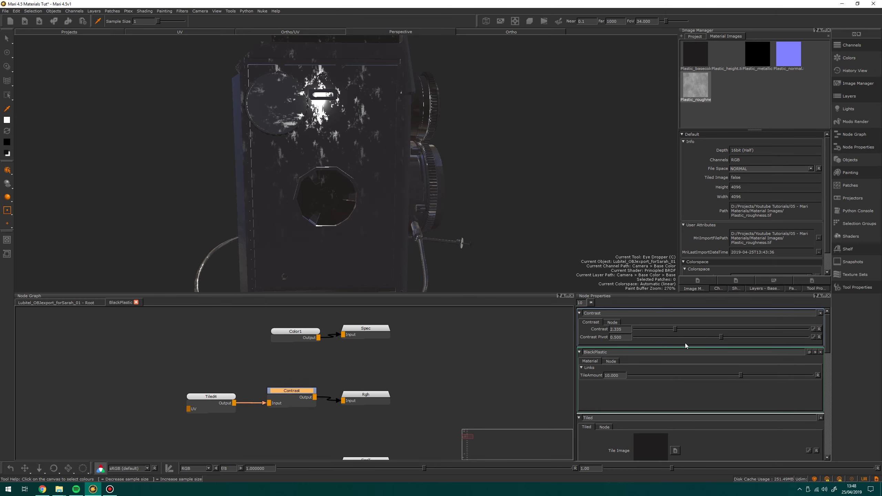
click(819, 329)
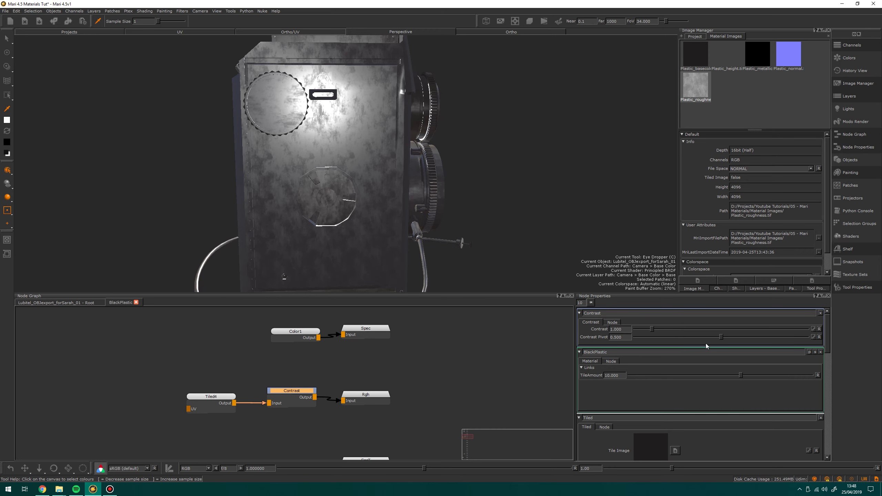
From the root graph, expose the Contrast node's Contrast knob on the BlackPlastic material.
click(84, 304)
click(229, 347)
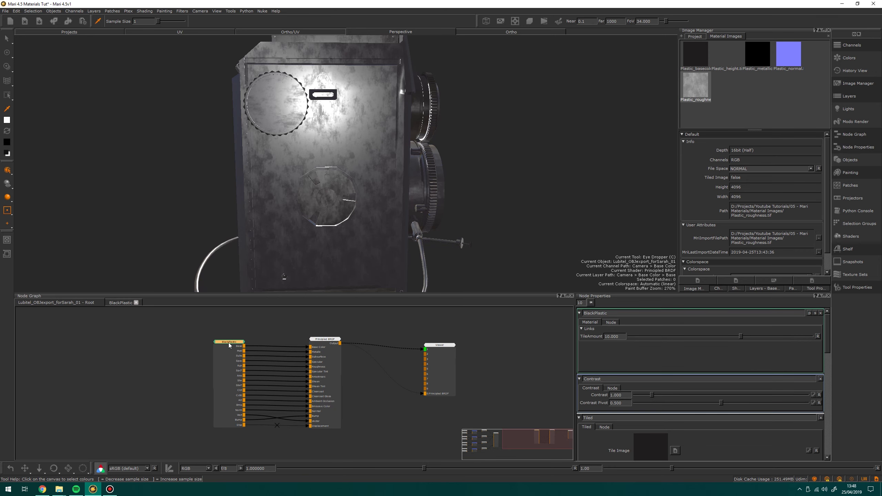
click(810, 314)
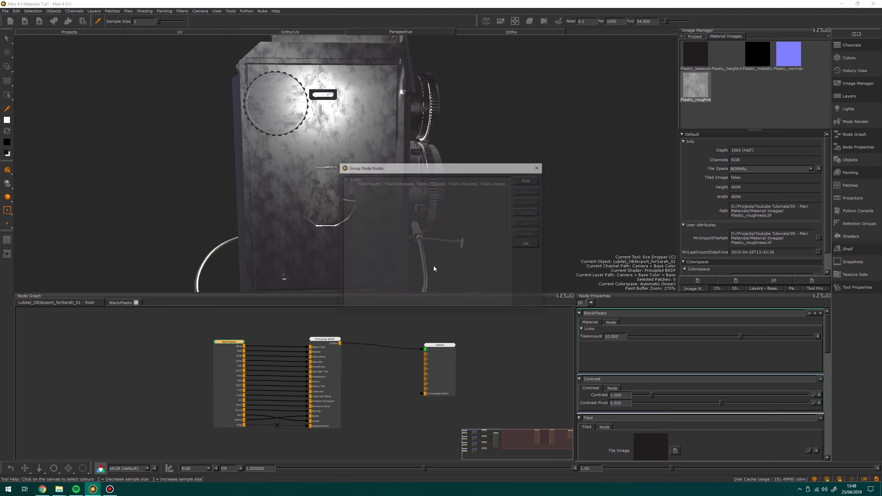
click(527, 180)
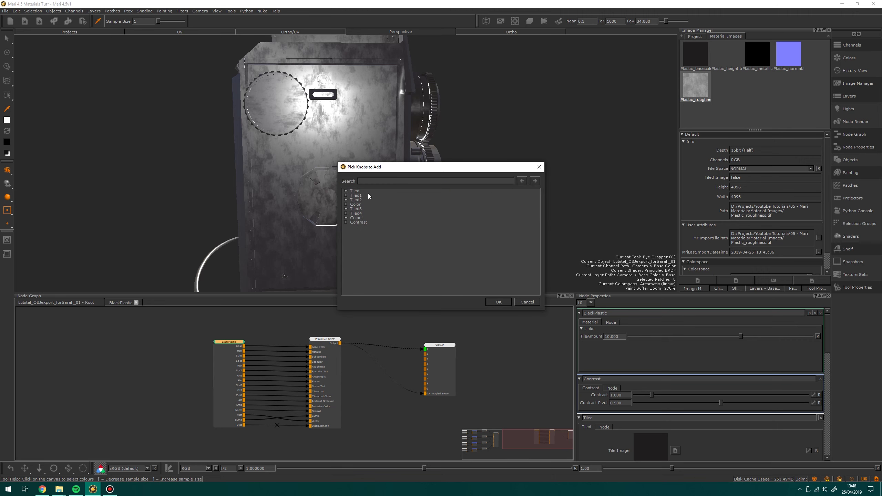
click(346, 223)
click(371, 228)
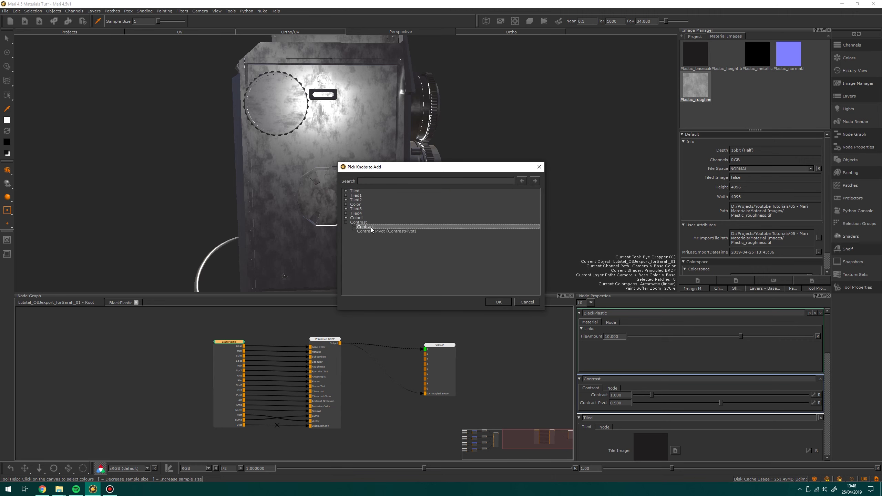
click(500, 302)
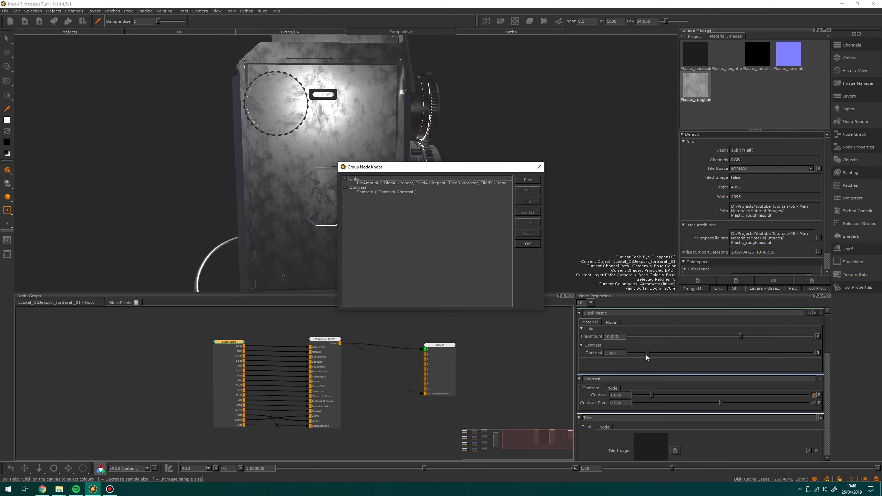
click(539, 167)
Set BlackPlastic's exposed Contrast to about 0.926 and inspect the whole camera model.
mouse_move(649, 353)
mouse_down()
mouse_move(669, 357)
mouse_move(628, 353)
mouse_move(646, 352)
mouse_up()
alt+drag(382, 194, 313, 187)
alt+right_drag(333, 181, 313, 147)
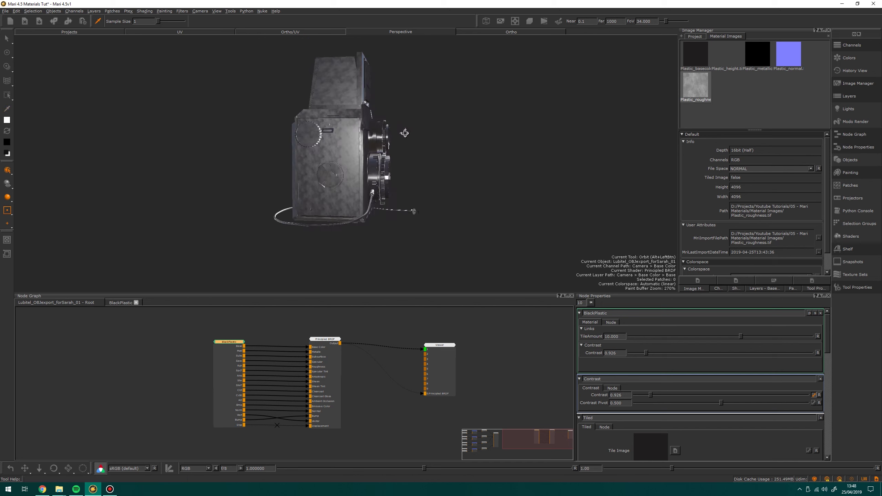
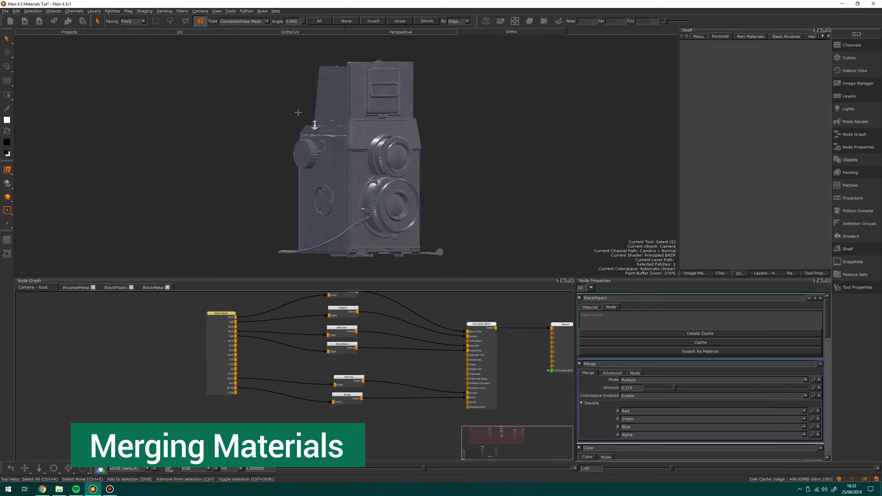
Examine the BlackPlastic material on the camera model up close and from several angles.
alt+right_drag(297, 112, 404, 199)
alt+drag(404, 199, 516, 177)
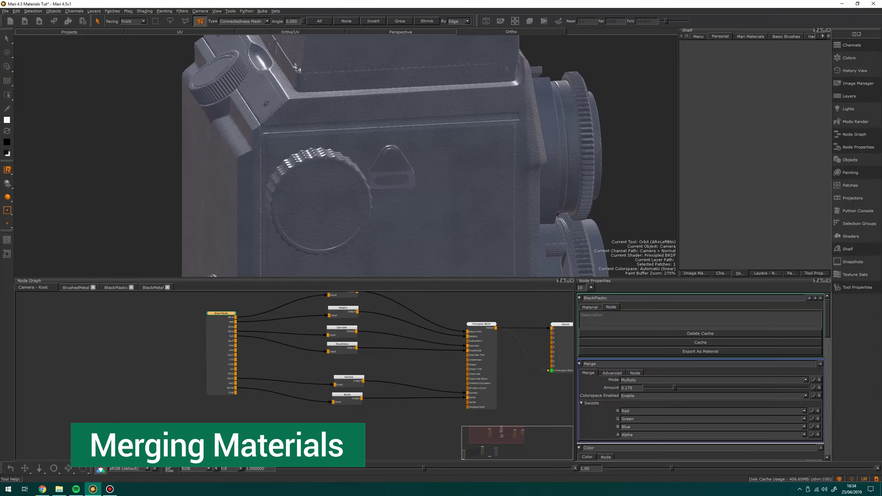
alt+right_drag(516, 177, 431, 118)
alt+drag(431, 118, 549, 168)
alt+right_drag(550, 167, 625, 215)
alt+drag(549, 166, 450, 140)
scroll(445, 163, down, 5)
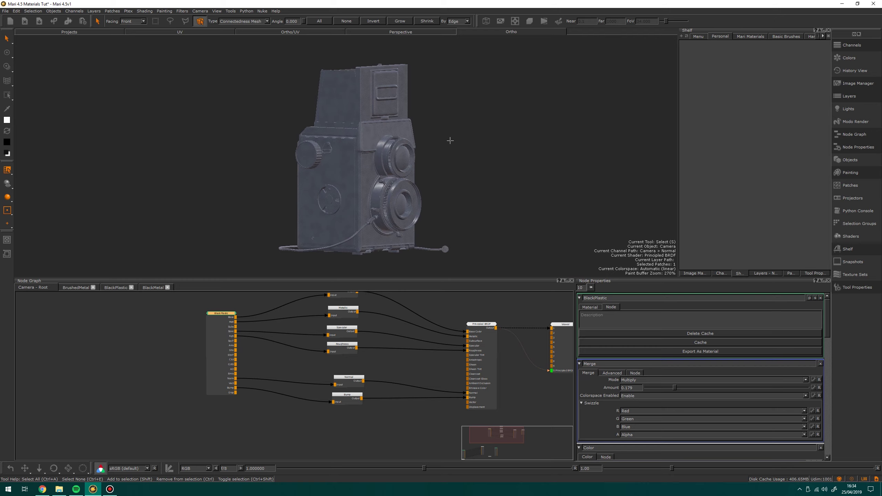
Show the Principled BRDF fed by BrushedMetal in the viewer and examine the metal on the camera lenses and body.
scroll(262, 392, down, 5)
mouse_move(261, 392)
middle_down()
mouse_move(246, 363)
mouse_move(157, 364)
mouse_move(339, 397)
middle_up()
scroll(246, 365, up, 6)
drag(28, 385, 56, 370)
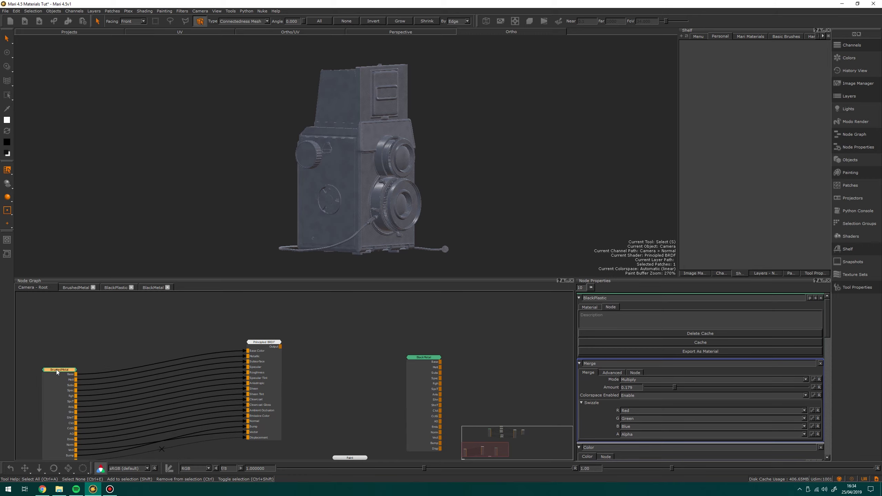
click(262, 343)
key(v)
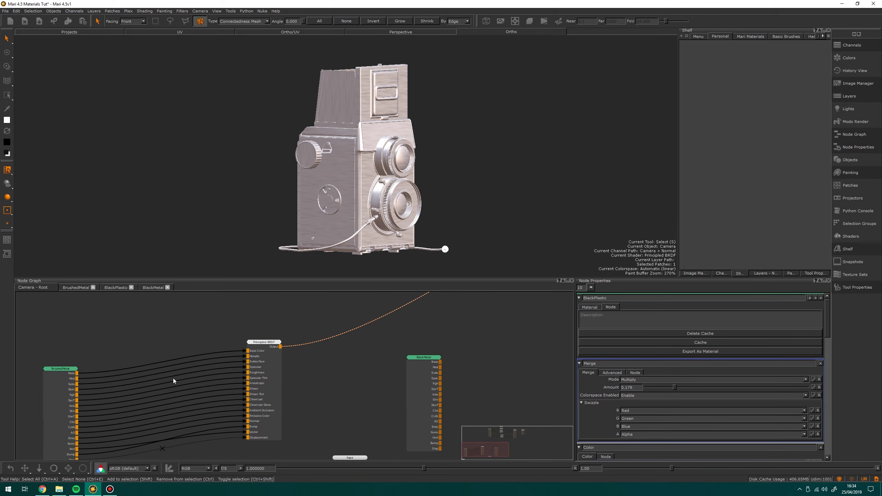
alt+drag(347, 180, 320, 178)
alt+right_drag(319, 178, 359, 177)
alt+drag(360, 177, 368, 195)
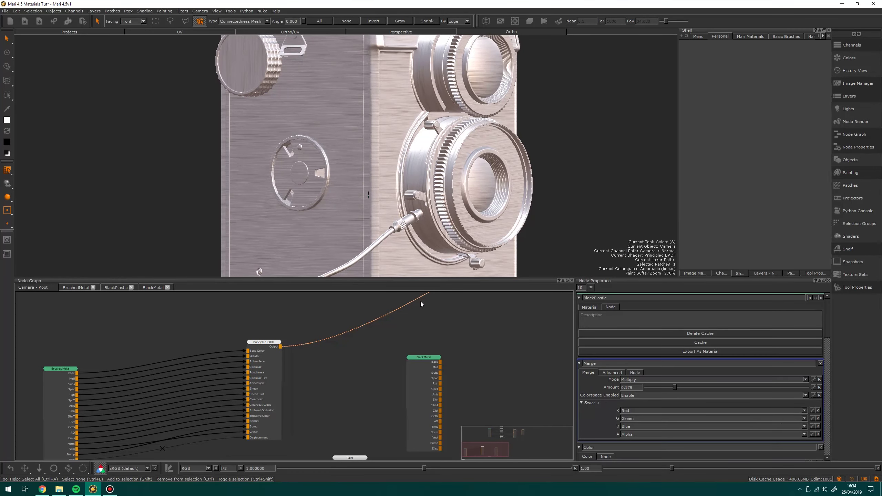
Feed the Principled BRDF from the BlackMetal material instead of BrushedMetal and examine it on the camera model.
mouse_move(428, 360)
mouse_down()
mouse_move(119, 339)
mouse_move(80, 328)
mouse_move(139, 305)
mouse_move(314, 377)
mouse_move(329, 351)
mouse_up()
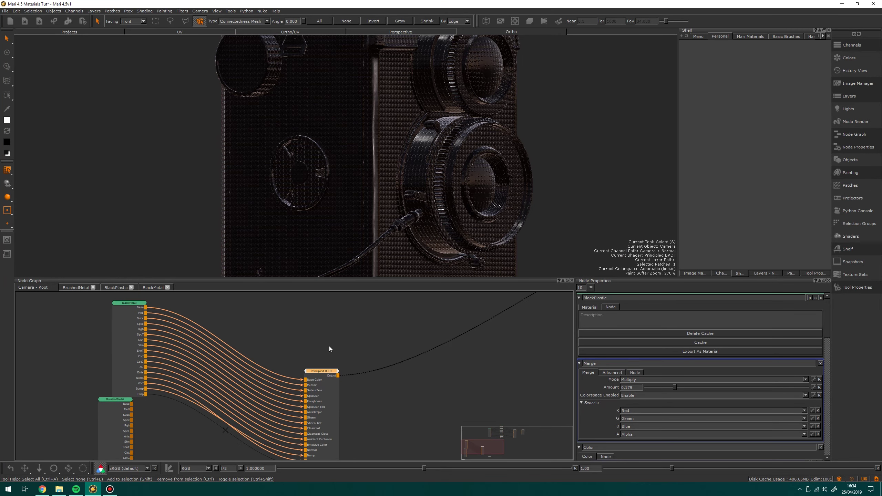
alt+drag(326, 180, 442, 175)
alt+right_drag(416, 175, 463, 179)
alt+middle_drag(462, 180, 356, 225)
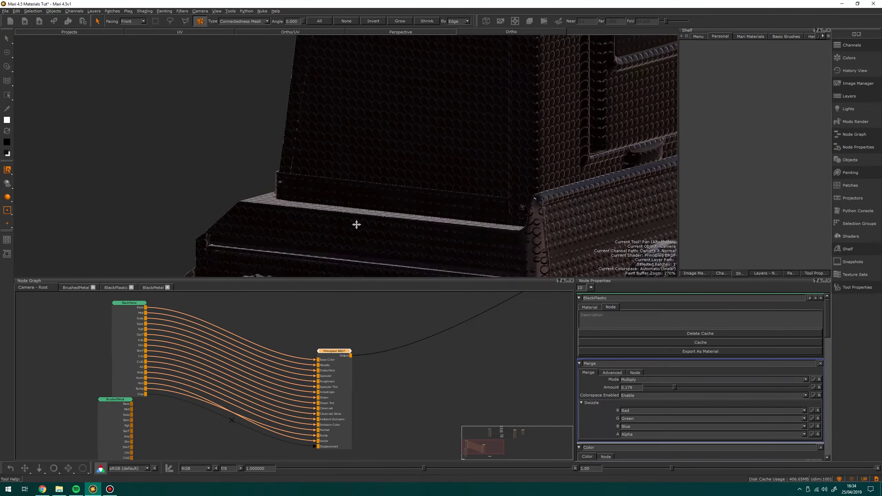
mouse_move(413, 177)
alt+mouse_down()
mouse_move(395, 176)
mouse_move(407, 180)
alt+mouse_up()
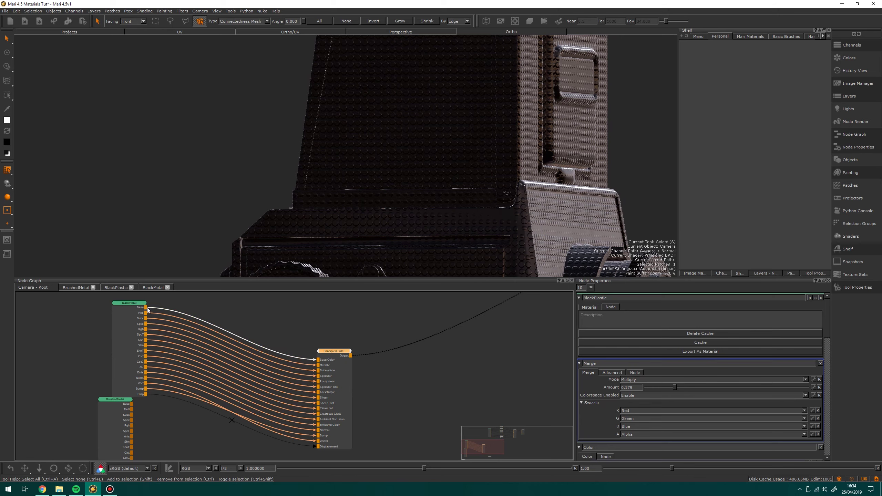
Inside the BlackPlastic graph, preview the Merge node feeding Base on the model, and return to the Camera root graph.
scroll(292, 377, down, 3)
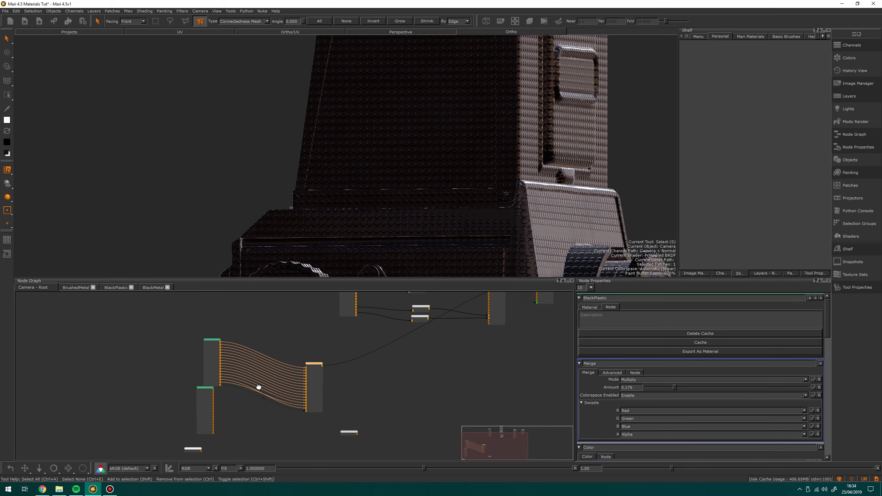
middle_drag(308, 299, 278, 389)
scroll(312, 366, up, 4)
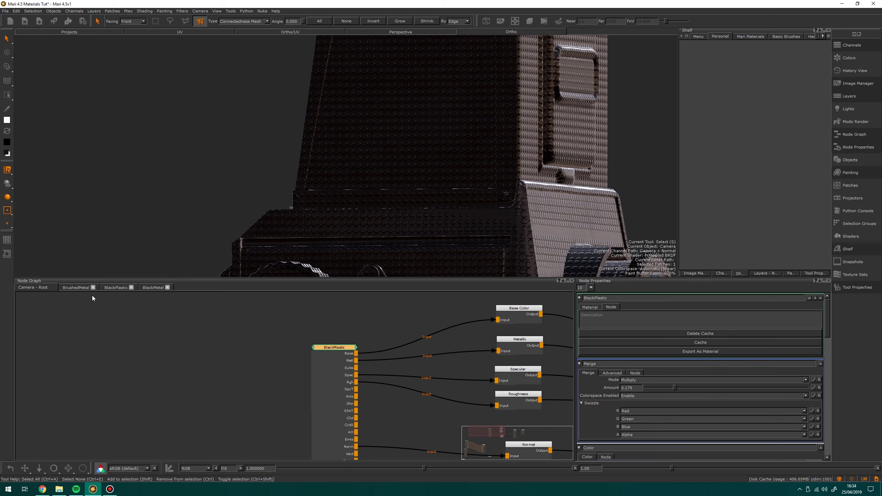
click(114, 289)
middle_drag(327, 363, 271, 326)
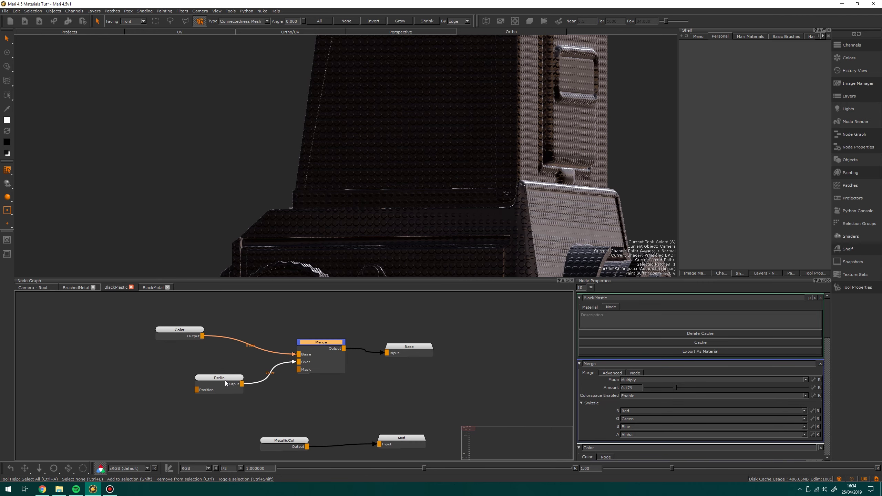
click(199, 382)
key(1)
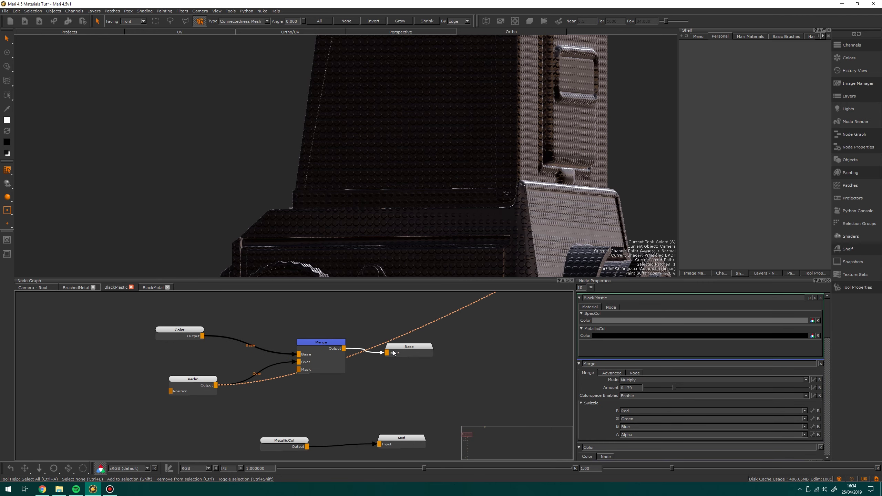
drag(394, 353, 388, 354)
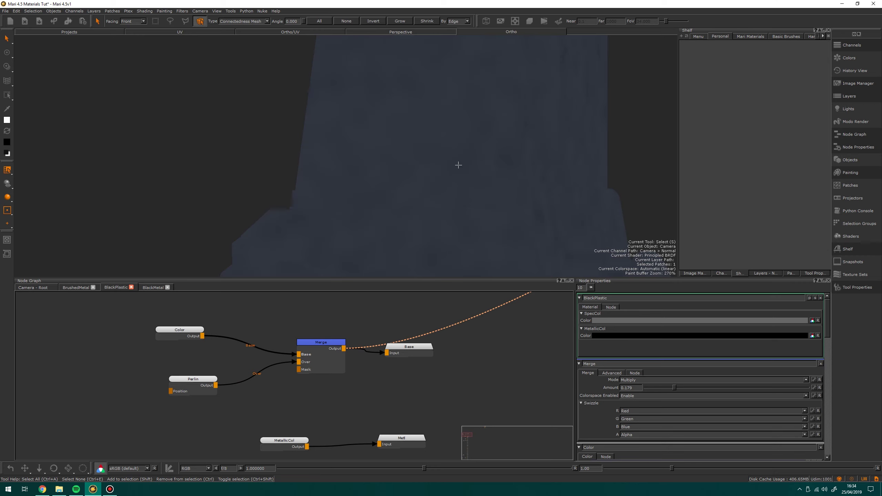
mouse_move(459, 166)
alt+mouse_down()
mouse_move(335, 91)
mouse_move(413, 166)
mouse_move(480, 150)
mouse_move(471, 165)
alt+mouse_up()
click(44, 288)
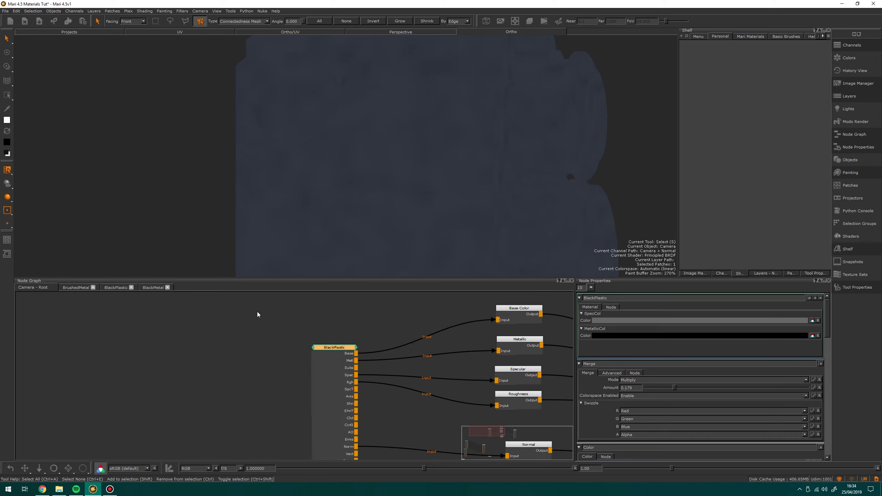
Show the Principled BRDF fed by BlackPlastic in the viewer and examine the plastic across the camera's side and lenses.
scroll(380, 339, down, 5)
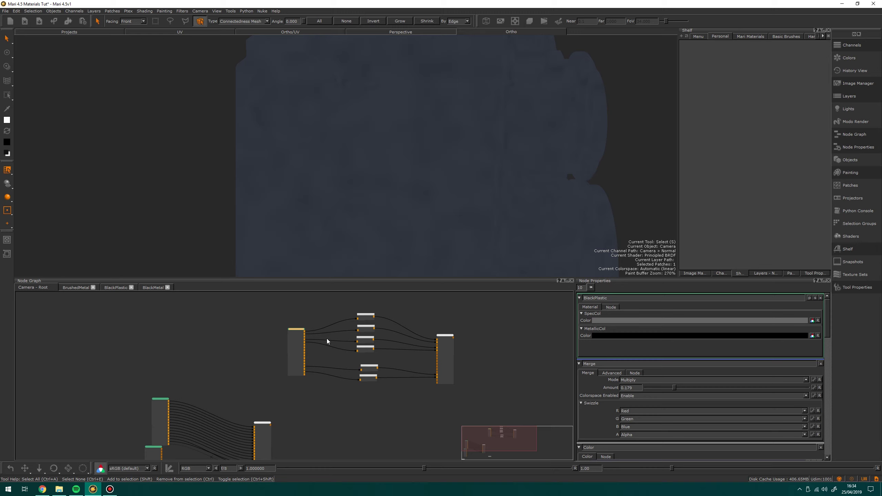
scroll(336, 340, up, 3)
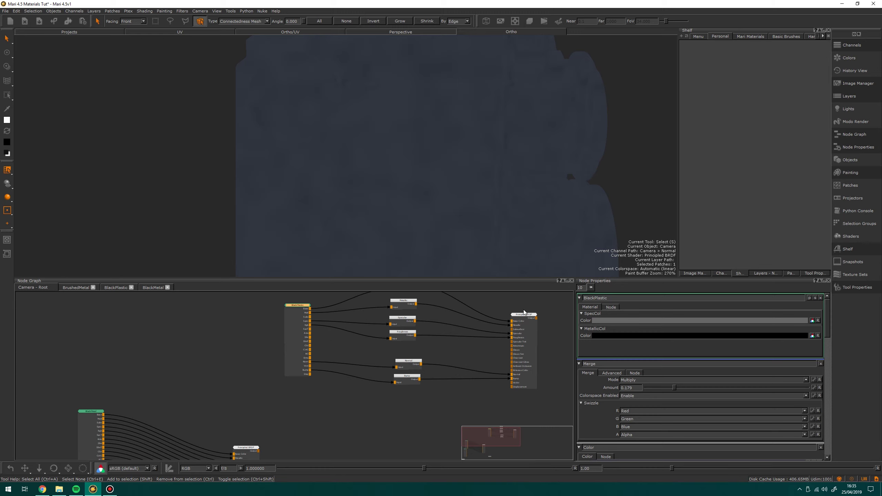
click(523, 316)
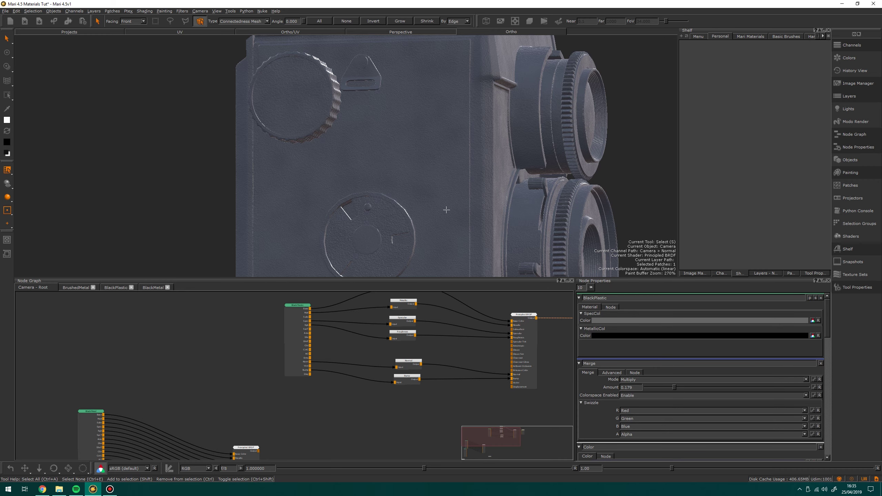
scroll(446, 209, down, 3)
scroll(375, 314, down, 3)
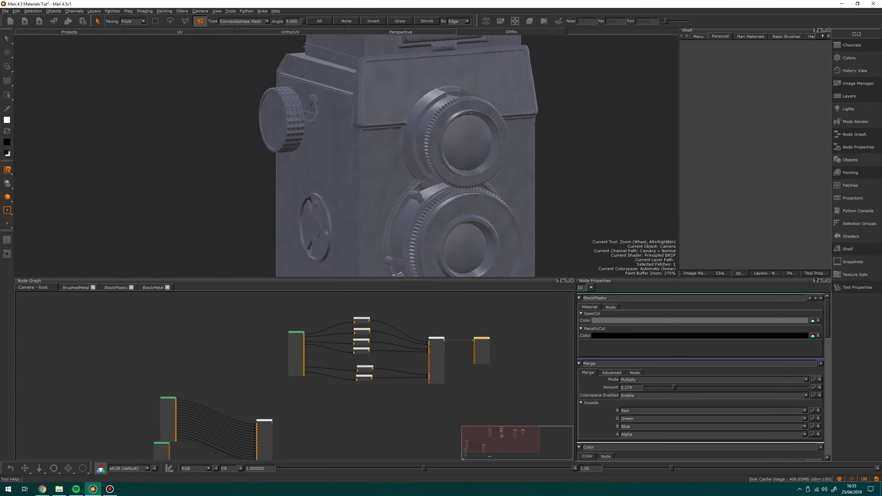
scroll(407, 147, down, 2)
alt+middle_drag(407, 147, 357, 169)
alt+drag(356, 169, 370, 205)
alt+middle_drag(370, 206, 375, 164)
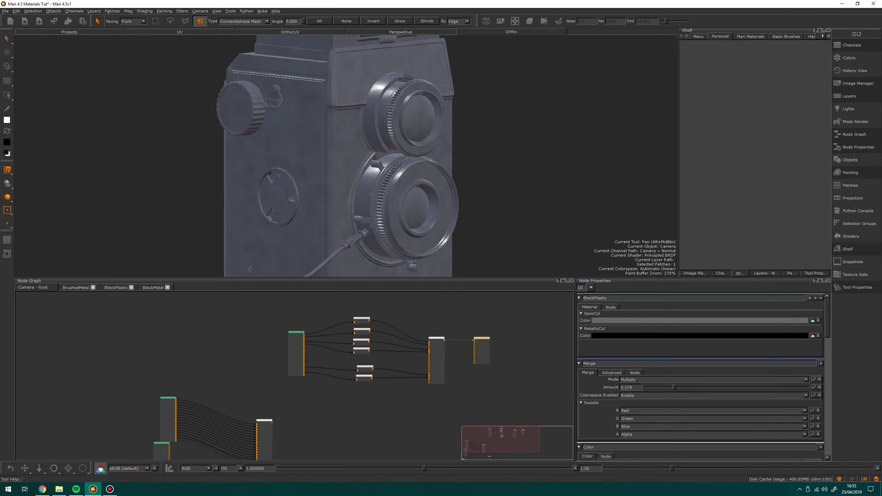
alt+middle_drag(427, 185, 428, 183)
Undo the last added Merge node and create a Multi-Channel Merge node using the Principled BRDF shader model.
scroll(374, 386, up, 4)
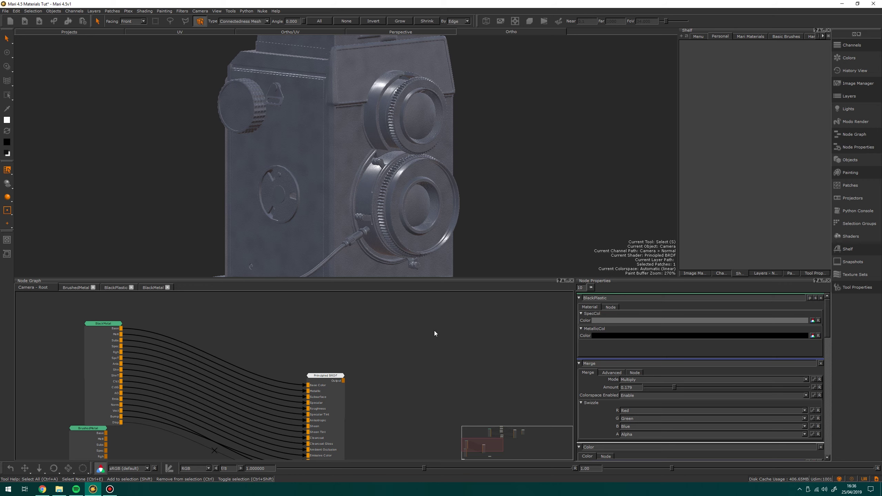
key(ctrl+z)
key(Tab)
text(mu)
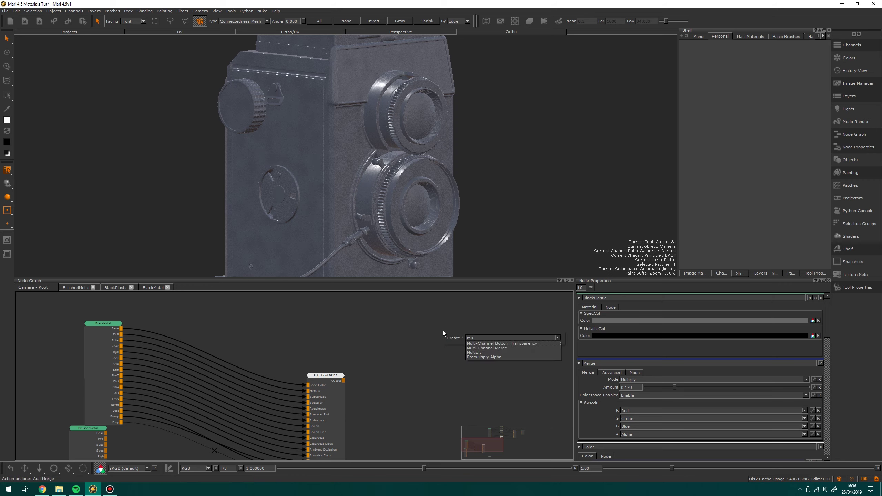
click(506, 348)
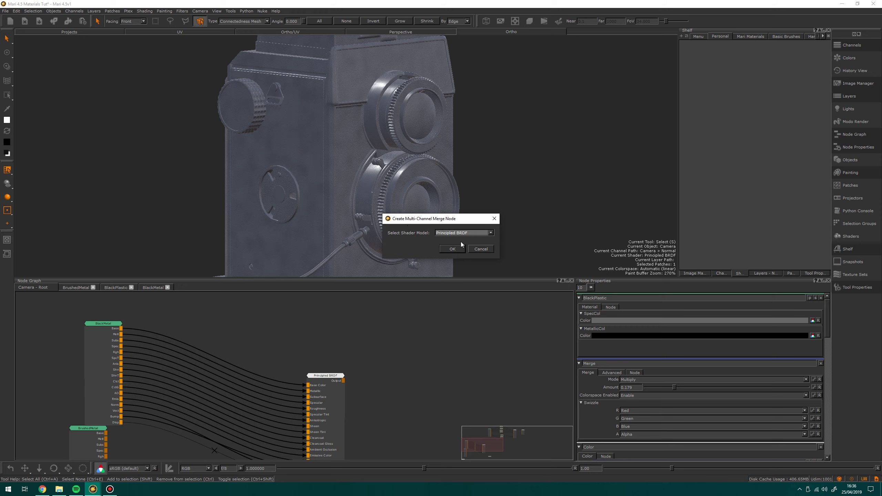
click(452, 249)
Examine the Multi-Channel Merge node's channel outputs and its sets of Base and Over inputs.
scroll(441, 349, down, 3)
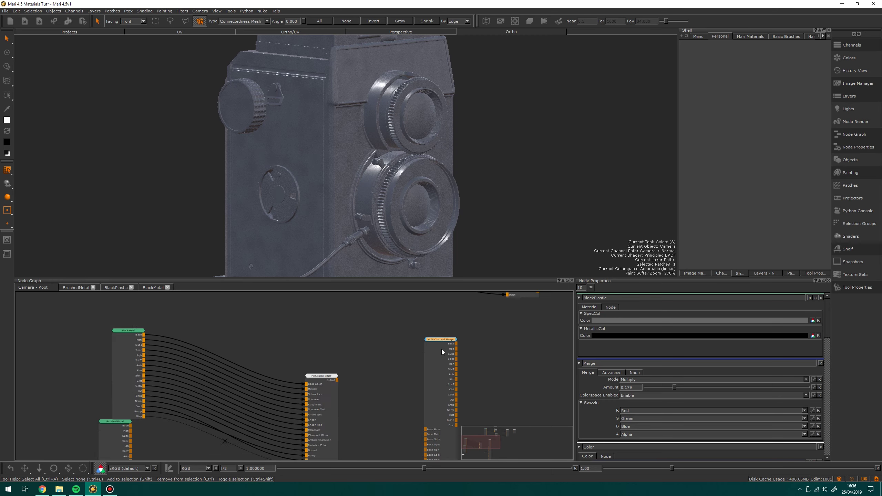
scroll(382, 333, up, 5)
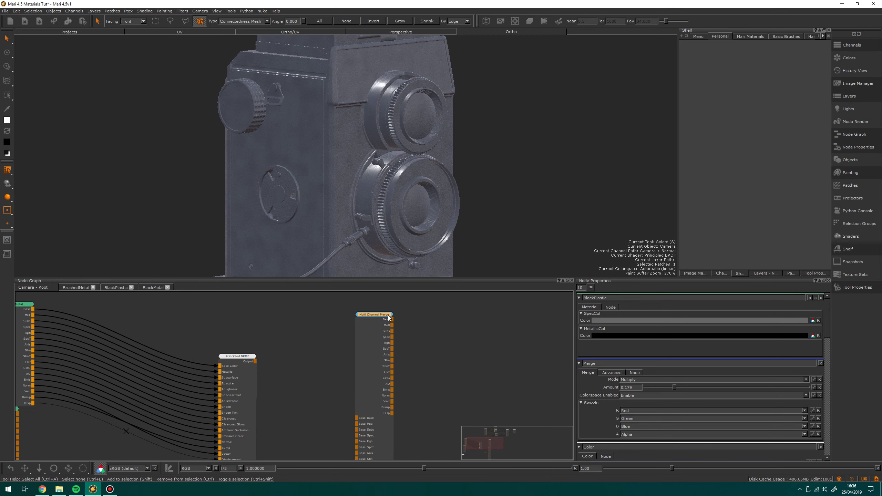
scroll(424, 331, down, 3)
click(422, 340)
middle_drag(351, 338, 350, 292)
scroll(359, 375, down, 2)
scroll(359, 376, down, 2)
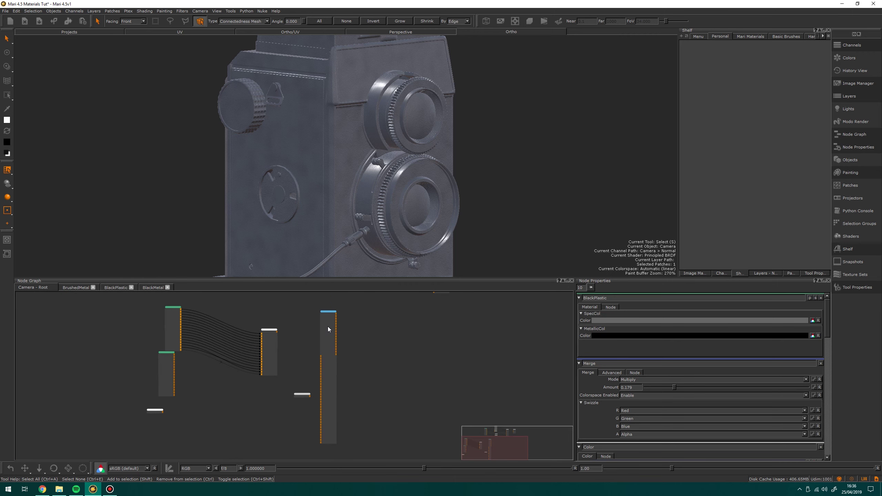
scroll(328, 330, up, 4)
middle_drag(354, 354, 358, 385)
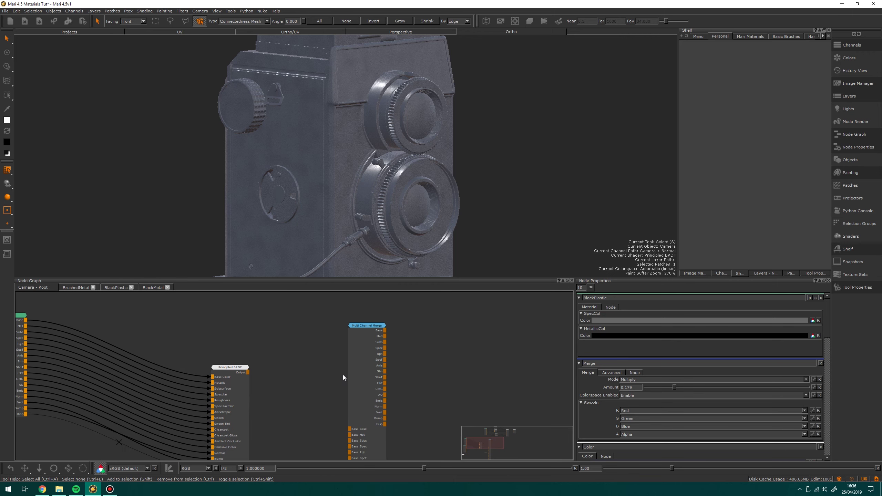
scroll(350, 343, up, 4)
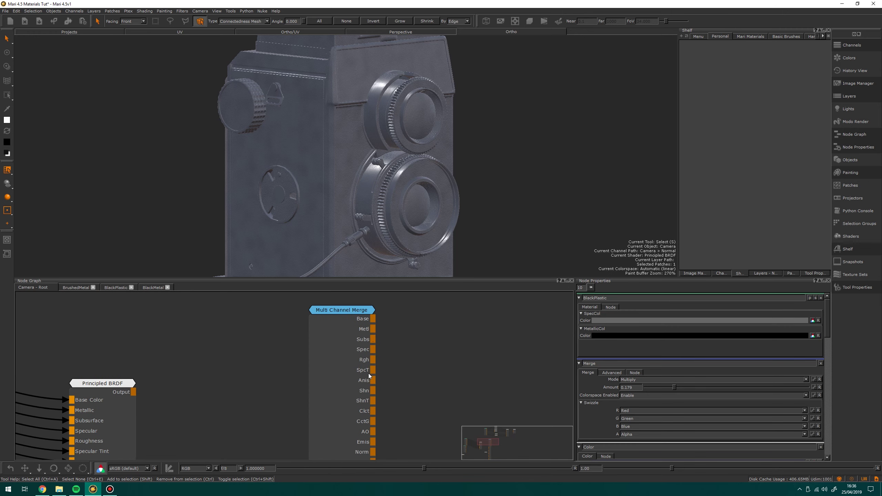
scroll(347, 374, down, 1)
middle_drag(347, 374, 350, 344)
mouse_move(345, 409)
middle_down()
mouse_move(364, 381)
mouse_move(348, 335)
middle_up()
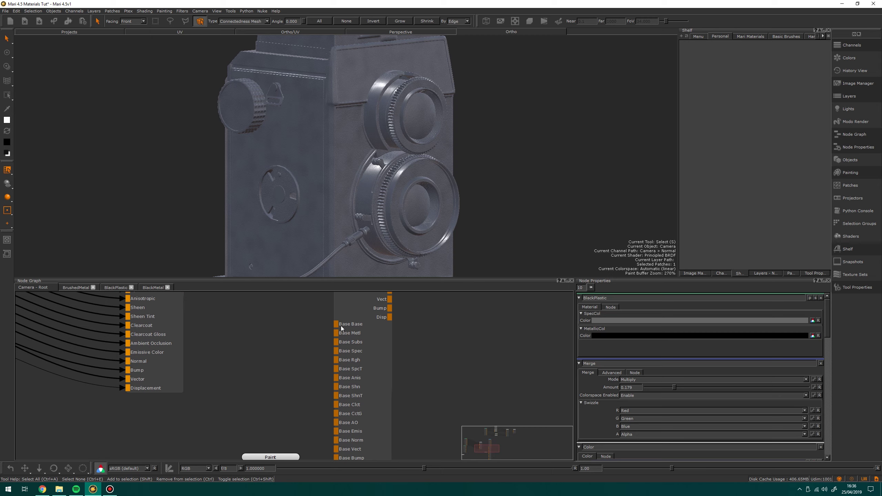
mouse_move(352, 431)
middle_down()
mouse_move(342, 419)
mouse_move(335, 360)
middle_up()
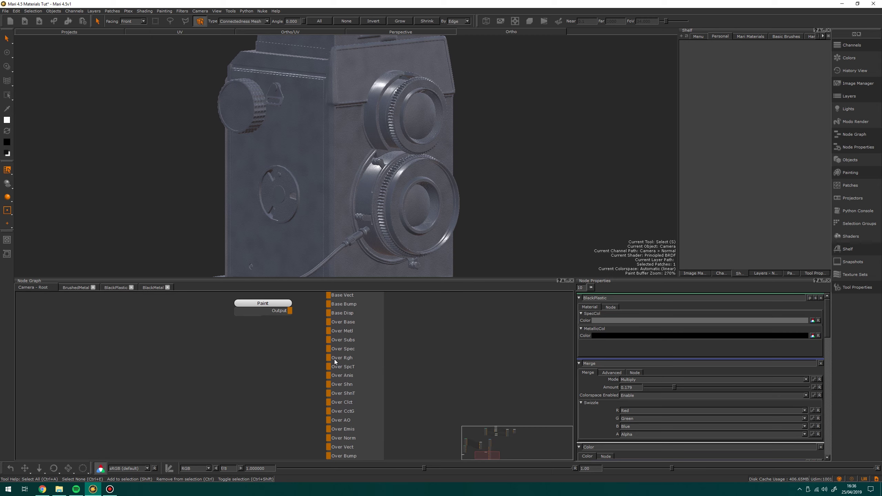
Add a regular Merge node, compare its Base, Over and Mask inputs with the Multi-Channel Merge, and delete it.
key(m)
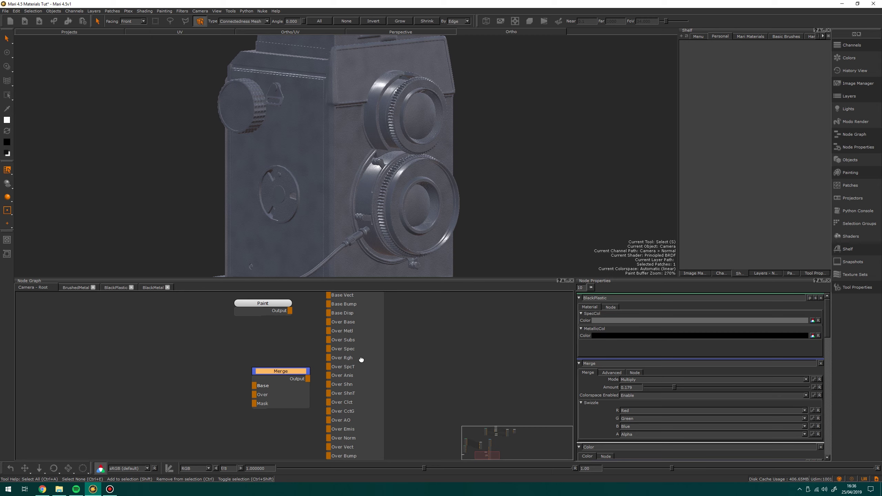
middle_drag(361, 360, 342, 438)
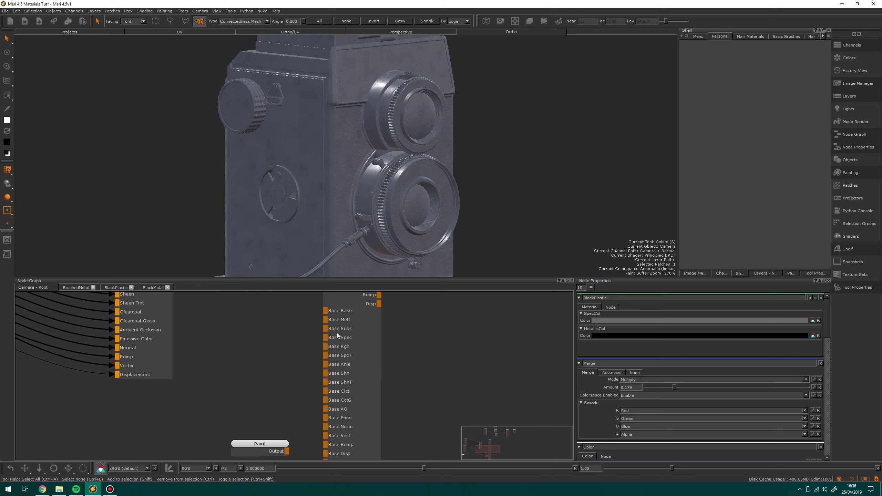
scroll(326, 340, down, 2)
middle_drag(318, 344, 328, 377)
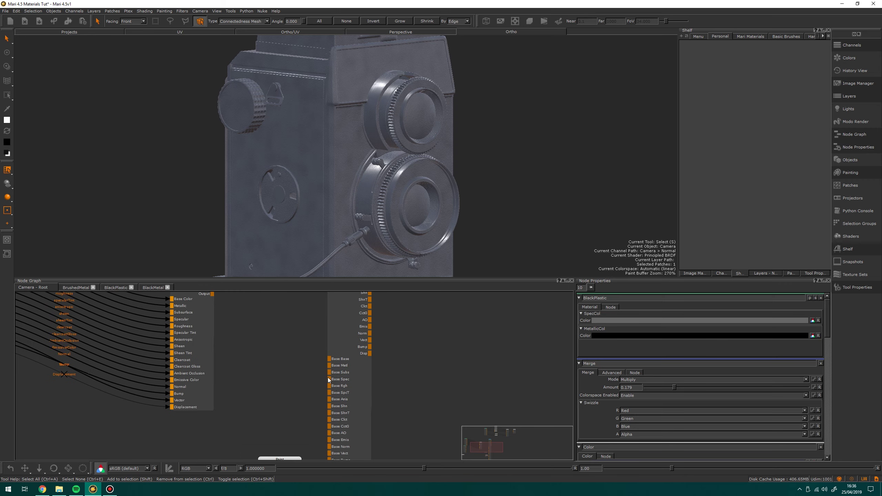
middle_drag(344, 452, 339, 341)
middle_drag(340, 383, 330, 293)
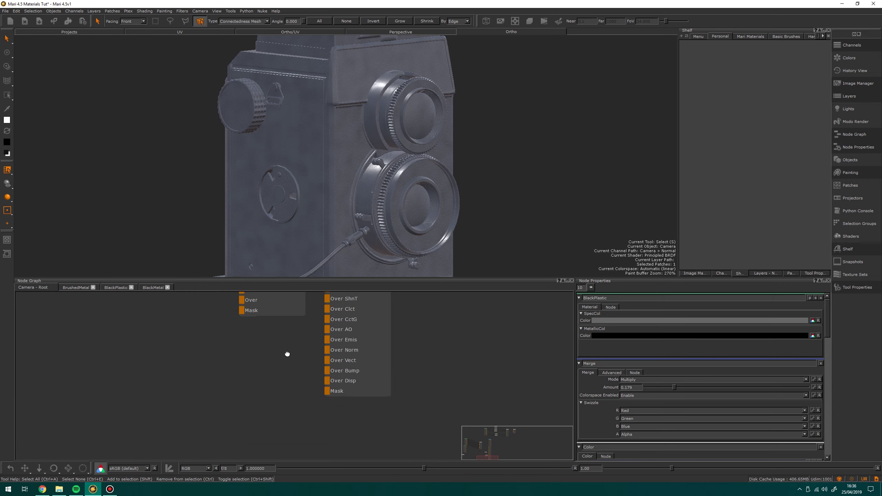
scroll(288, 356, up, 2)
key(Delete)
Place the Multi-Channel Merge beside BlackPlastic and connect all BlackPlastic outputs to its Base inputs.
scroll(298, 380, down, 4)
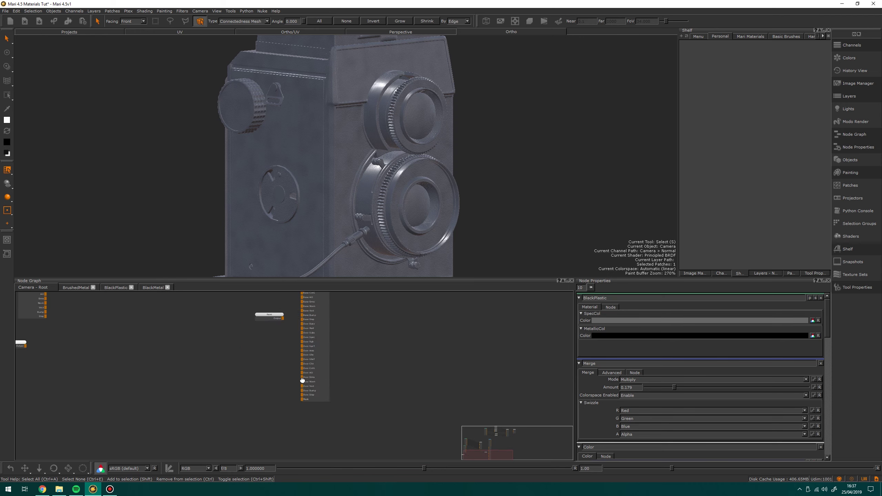
middle_drag(302, 306, 323, 495)
drag(338, 363, 354, 327)
middle_drag(329, 302, 323, 351)
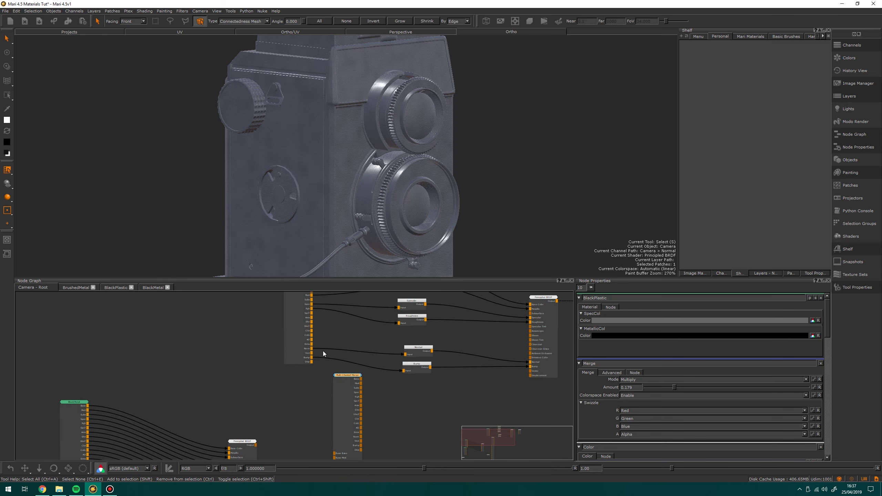
drag(342, 374, 346, 305)
drag(299, 334, 251, 337)
scroll(251, 337, up, 2)
middle_drag(240, 357, 215, 355)
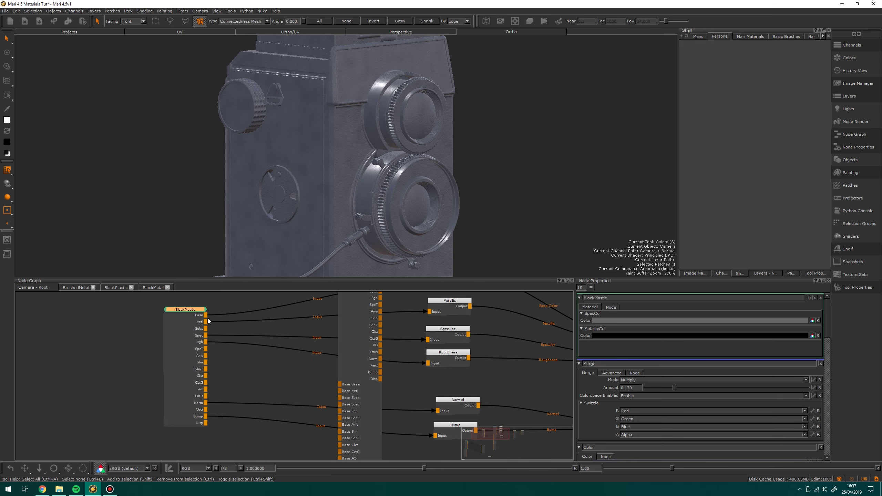
drag(206, 316, 343, 381)
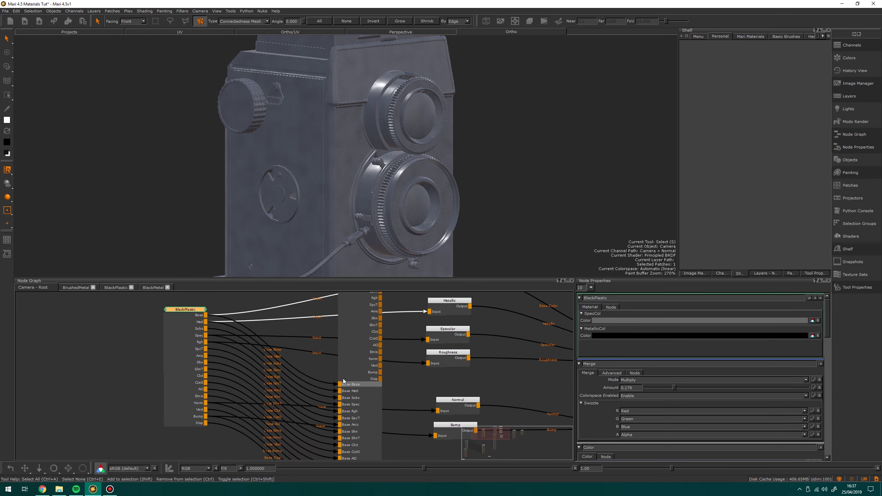
Move BrushedMetal beside the Multi-Channel Merge and connect all its outputs to the Over inputs.
scroll(295, 375, down, 3)
middle_drag(301, 436, 313, 352)
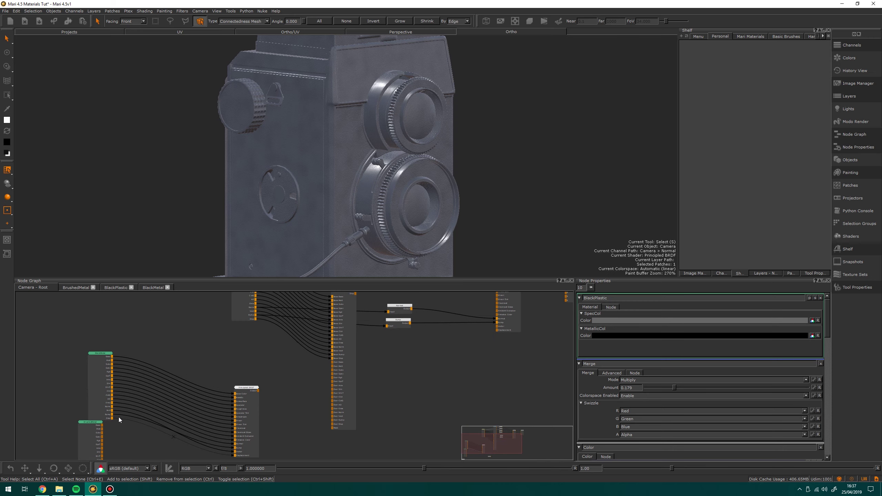
mouse_move(119, 417)
middle_down()
mouse_move(189, 375)
mouse_move(168, 406)
middle_up()
scroll(153, 388, up, 1)
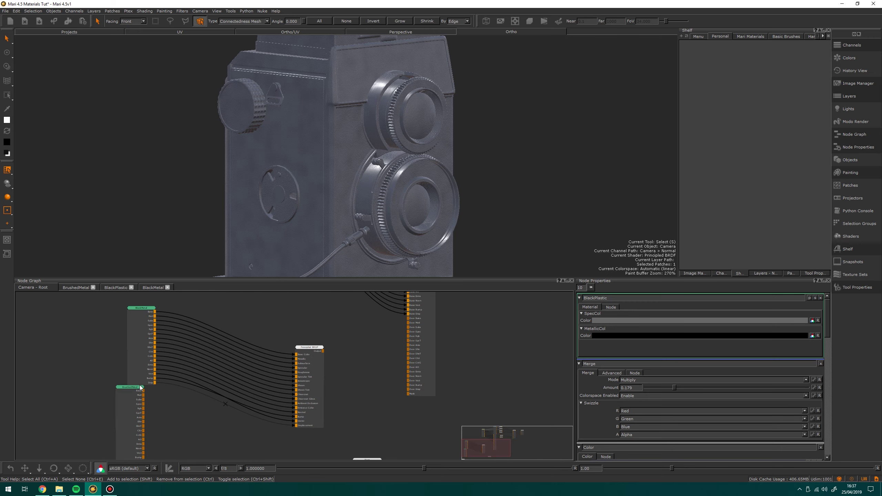
scroll(136, 394, up, 2)
scroll(142, 400, down, 1)
drag(101, 389, 352, 346)
drag(312, 343, 294, 339)
drag(235, 312, 185, 305)
middle_drag(364, 363, 243, 388)
scroll(242, 387, up, 1)
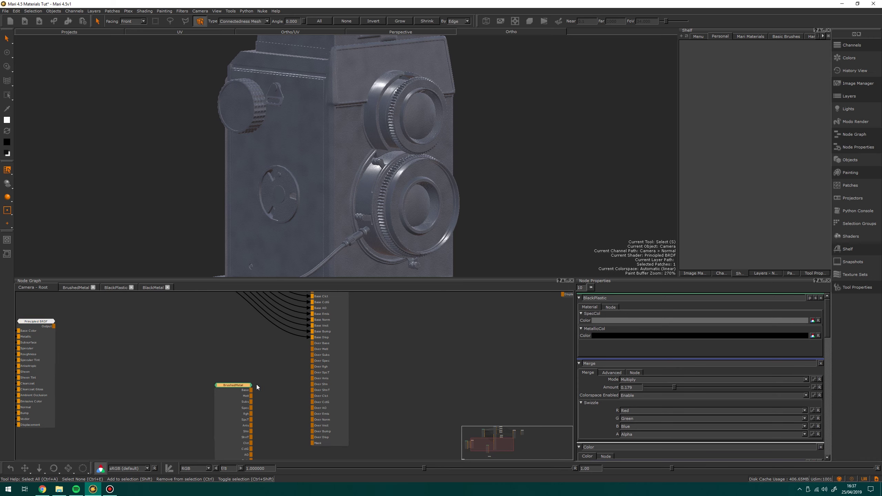
mouse_move(257, 385)
mouse_down()
mouse_move(271, 339)
mouse_move(262, 340)
mouse_move(317, 342)
mouse_move(319, 351)
mouse_up()
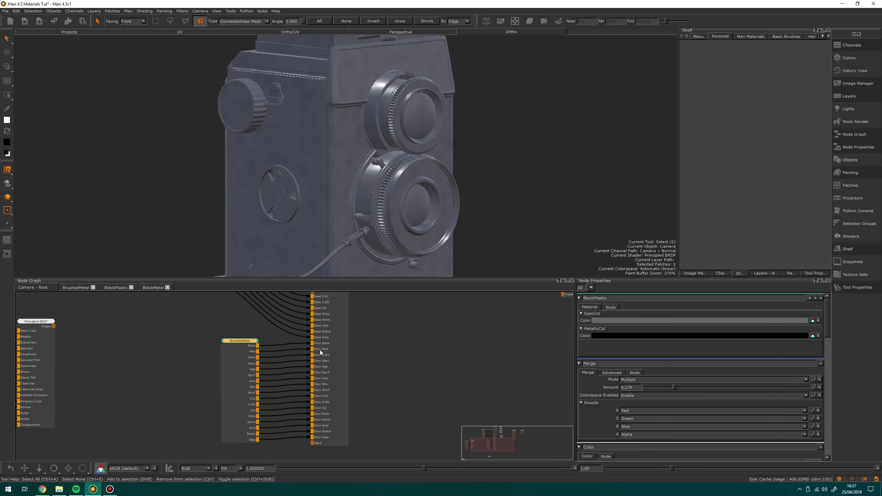
Move the Base Color, Metallic, Specular, Roughness, Normal and Bump channel nodes out of the way of the merge.
middle_drag(320, 350, 299, 413)
scroll(287, 359, down, 1)
middle_drag(287, 359, 248, 404)
drag(284, 306, 347, 459)
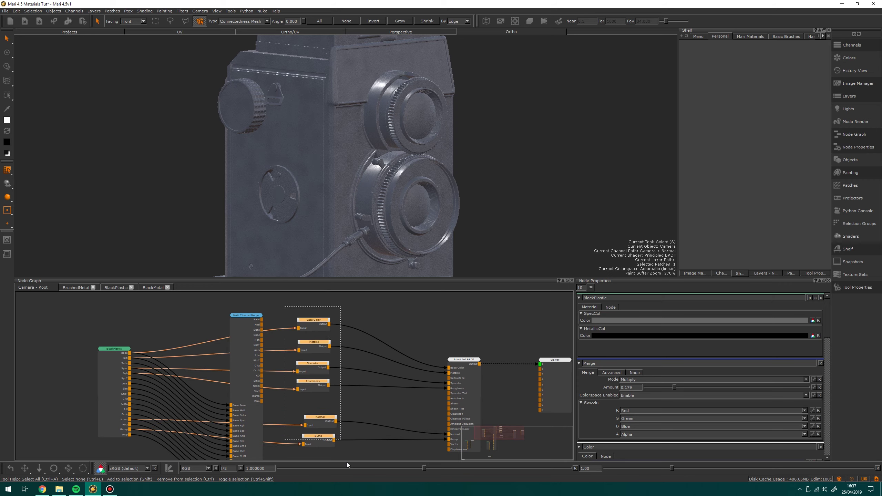
drag(325, 428, 337, 346)
drag(354, 302, 368, 286)
Bring the viewed Principled BRDF closer to the Multi-Channel Merge and feed all its inputs from the merge outputs.
middle_drag(343, 329, 315, 223)
drag(436, 328, 329, 289)
middle_drag(367, 360, 422, 467)
middle_drag(290, 371, 252, 333)
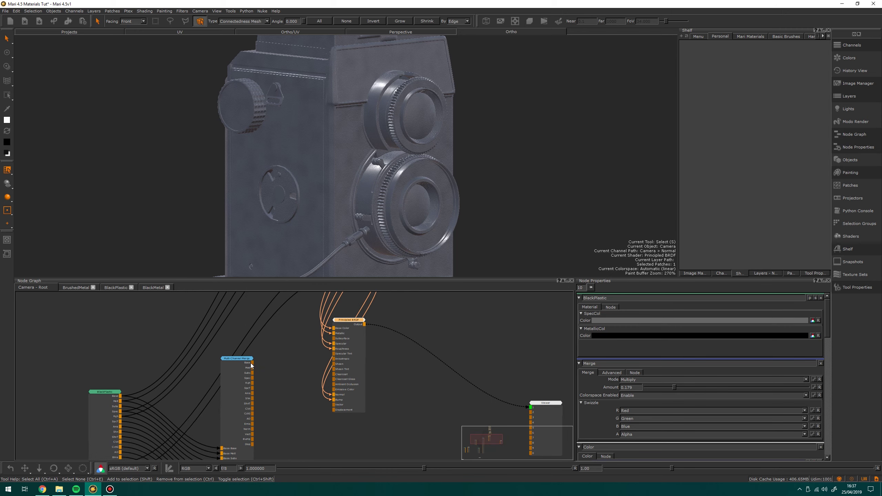
drag(251, 365, 399, 353)
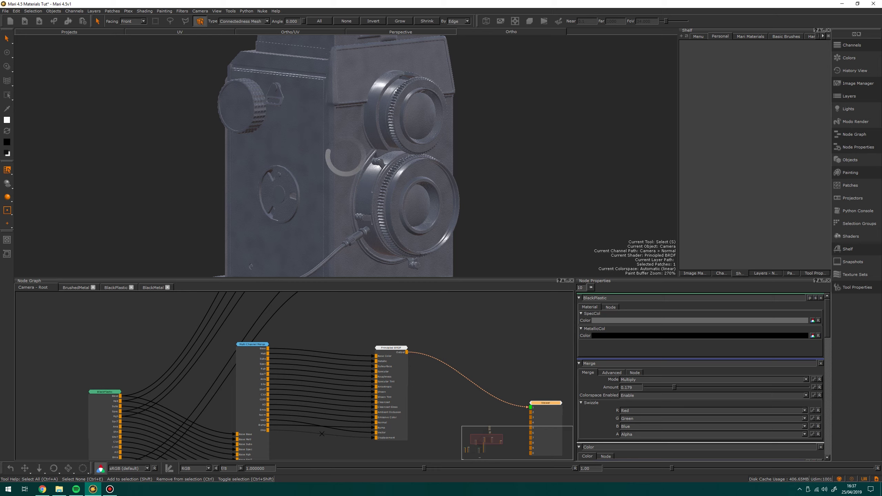
Examine the merged material on the camera's side, front and lenses from several angles.
mouse_move(377, 161)
alt+mouse_down()
mouse_move(484, 162)
mouse_move(393, 174)
alt+mouse_up()
alt+right_drag(348, 194, 305, 230)
alt+drag(305, 229, 322, 234)
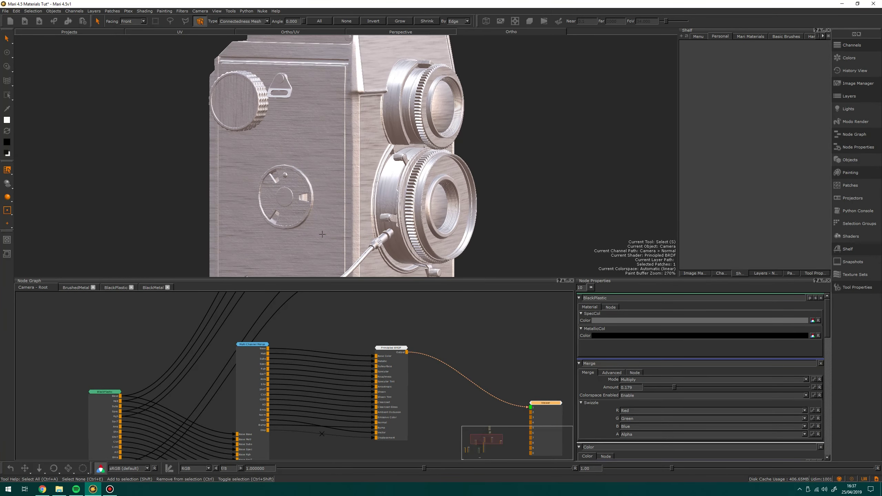
mouse_move(288, 401)
middle_down()
mouse_move(301, 306)
mouse_move(291, 410)
mouse_move(300, 353)
mouse_move(299, 392)
middle_up()
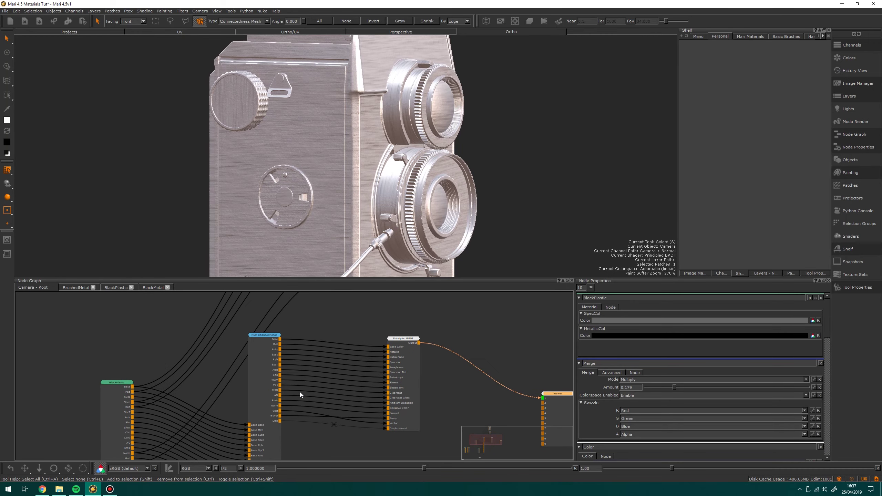
alt+drag(376, 218, 348, 220)
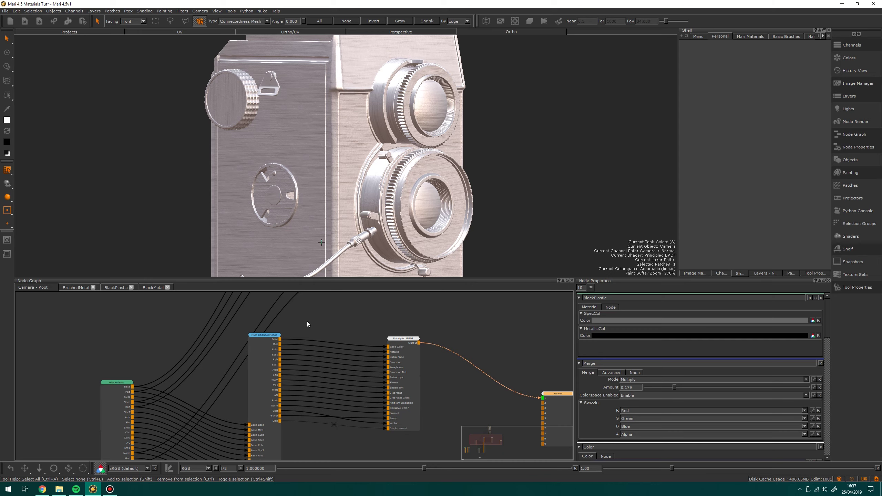
Move the distant painted mask node to just below BrushedMetal and show it in the viewer.
scroll(313, 415, down, 7)
middle_drag(248, 433, 263, 314)
middle_drag(252, 359, 318, 383)
scroll(223, 409, up, 6)
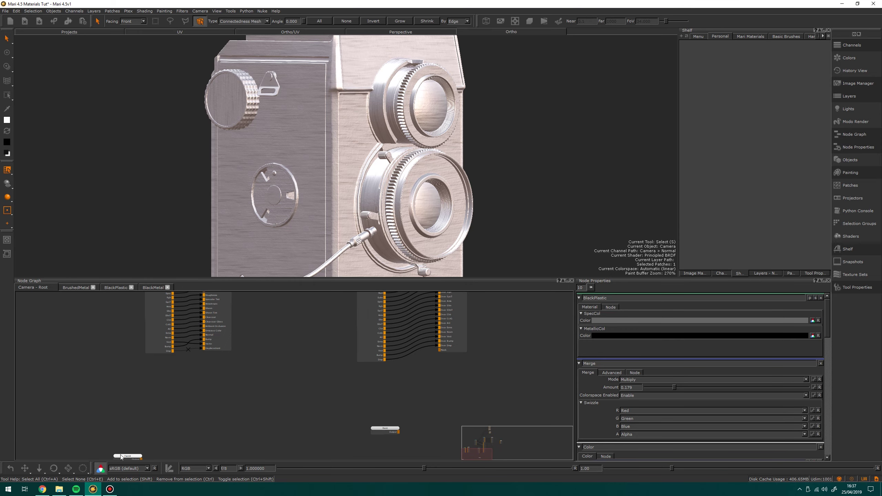
mouse_move(121, 455)
mouse_down()
mouse_move(196, 418)
mouse_move(399, 377)
mouse_move(399, 355)
mouse_up()
key(1)
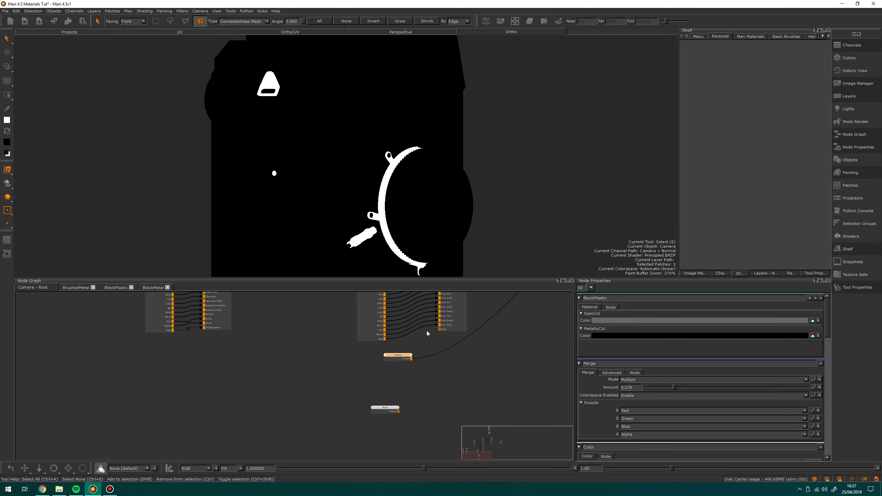
Connect the painted mask node below BrushedMetal to the Mask input of the Multi-Channel Merge.
alt+drag(403, 176, 380, 152)
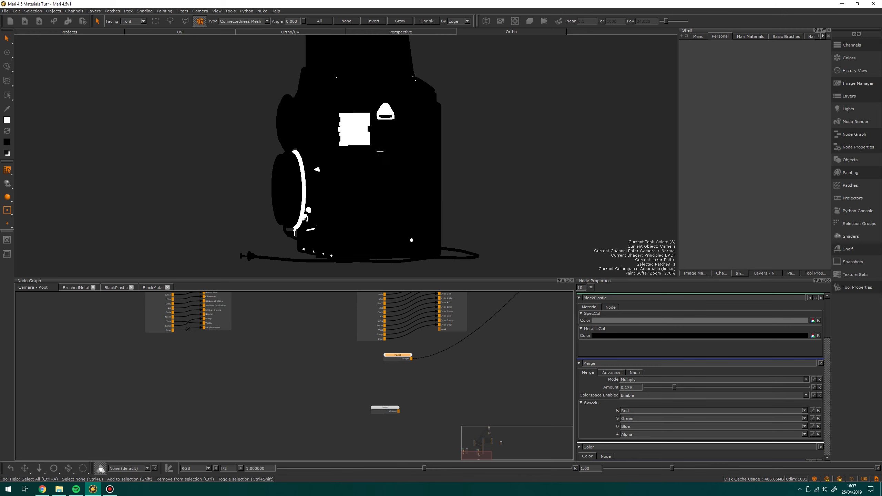
middle_drag(443, 343, 390, 381)
scroll(390, 381, up, 1)
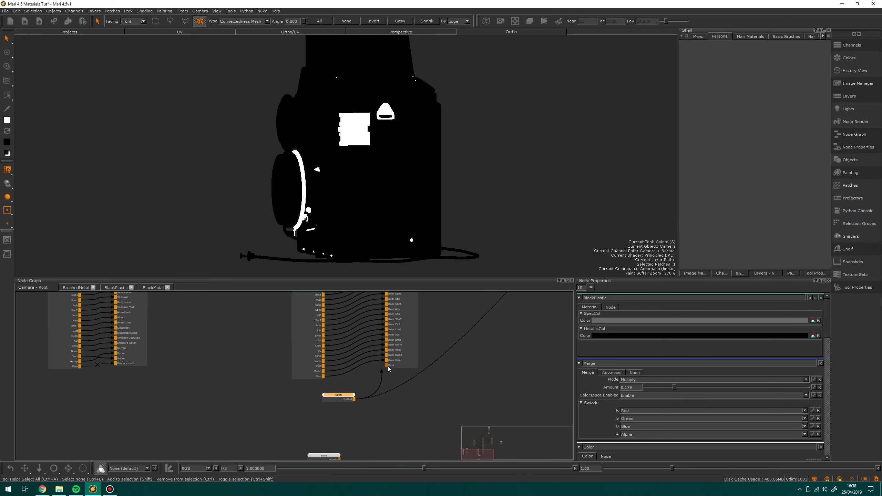
drag(388, 370, 387, 366)
Show the Principled BRDF fed by the Multi-Channel Merge in the viewer.
middle_drag(431, 309, 370, 408)
middle_drag(411, 324, 386, 452)
scroll(398, 359, up, 1)
click(468, 332)
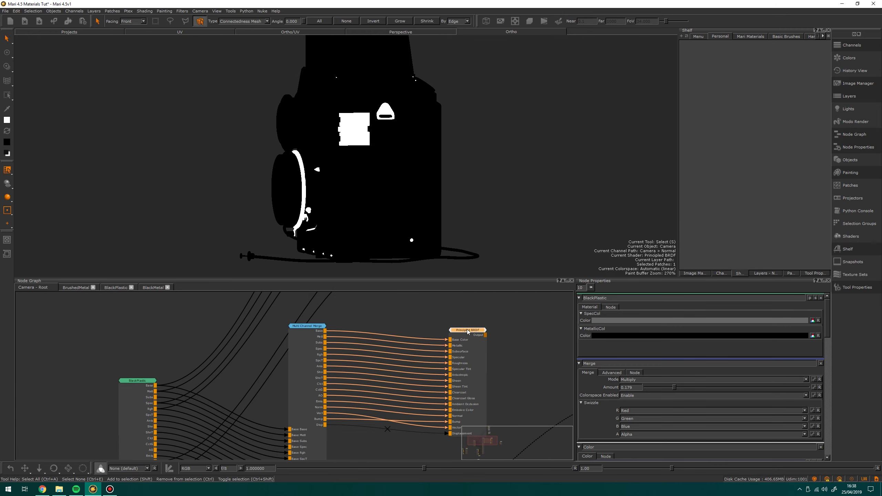
key(v)
Examine the masked metal parts on the camera's side, lens rings, cable and front hinge.
alt+drag(360, 228, 508, 156)
alt+right_drag(278, 172, 315, 170)
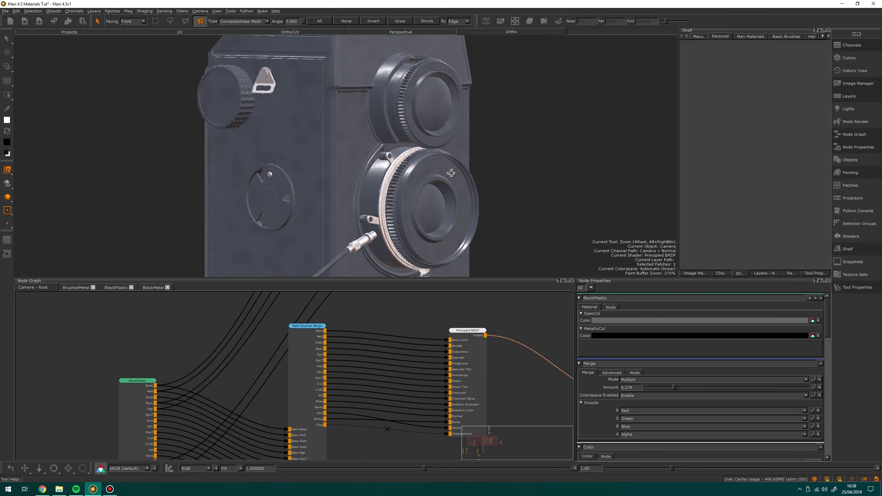
alt+drag(314, 170, 397, 186)
alt+right_drag(358, 171, 334, 173)
alt+drag(334, 174, 524, 181)
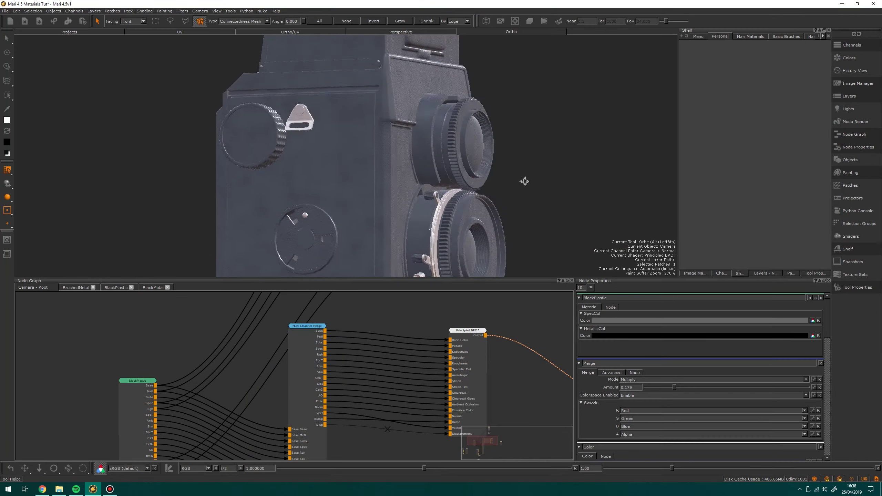
alt+right_drag(524, 181, 503, 179)
alt+drag(502, 180, 328, 211)
alt+middle_drag(328, 211, 312, 99)
alt+drag(313, 99, 358, 95)
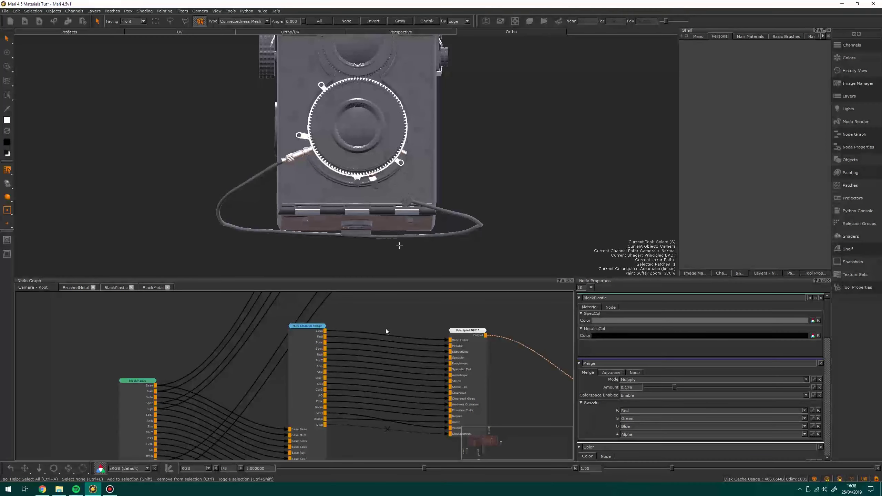
Move BlackPlastic closer above BrushedMetal and shift both materials with their merge away from the Principled BRDF to make room.
scroll(296, 378, down, 4)
mouse_move(158, 456)
middle_down()
mouse_move(201, 373)
mouse_move(266, 368)
middle_up()
scroll(205, 373, up, 3)
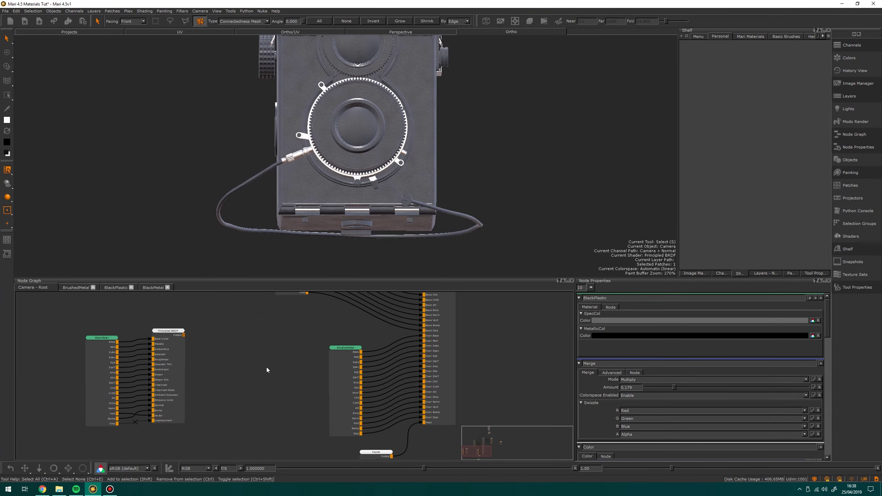
scroll(189, 337, down, 3)
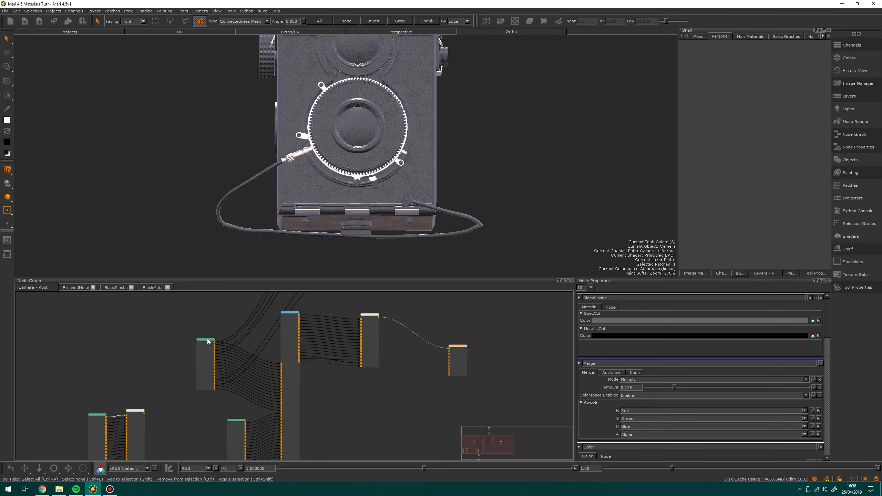
drag(205, 345, 226, 363)
middle_drag(213, 353, 206, 312)
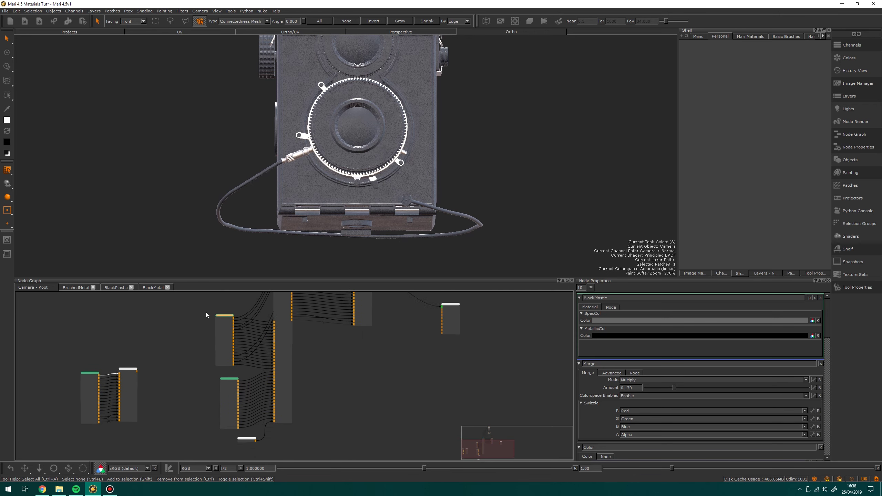
scroll(202, 312, down, 3)
drag(218, 296, 290, 407)
drag(286, 308, 240, 315)
click(284, 360)
middle_drag(284, 361, 295, 386)
Create a second Multi-Channel Merge with the Principled BRDF shader model and place it between the first merge and the Principled BRDF.
key(Tab)
text(mul)
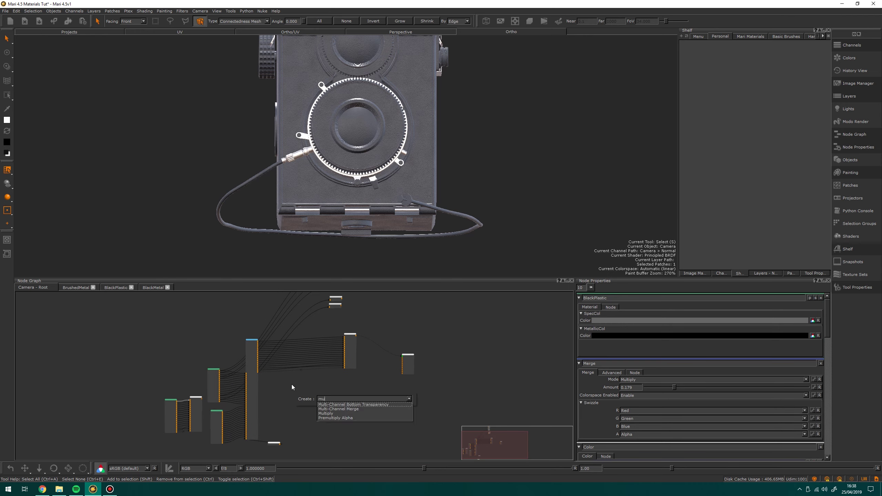
key(Down)
key(Down)
key(Return)
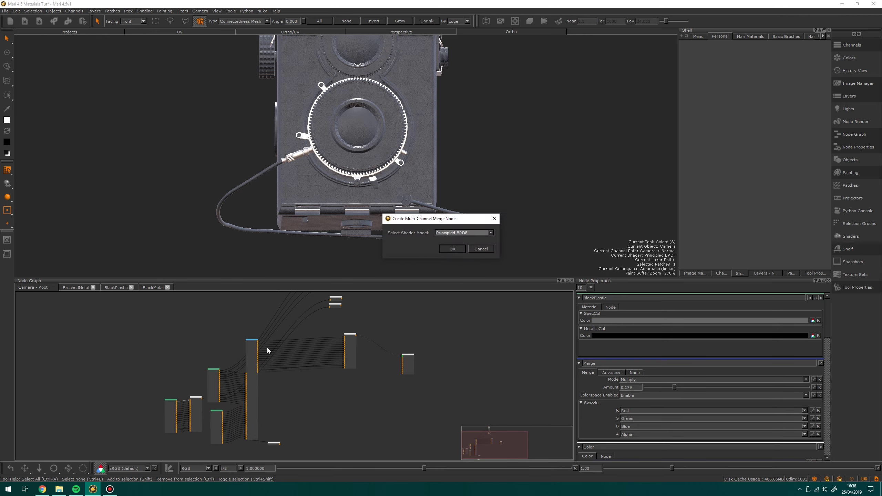
click(452, 249)
scroll(296, 379, up, 3)
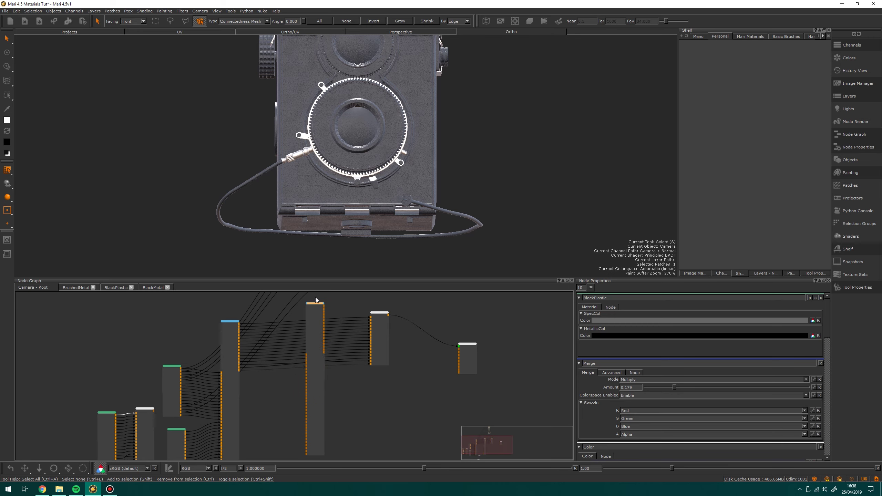
drag(315, 300, 329, 305)
Feed the first merge's outputs into the second merge's Base inputs, and the second merge's outputs into the Principled BRDF.
scroll(249, 355, up, 3)
drag(184, 321, 354, 342)
middle_drag(403, 339, 366, 408)
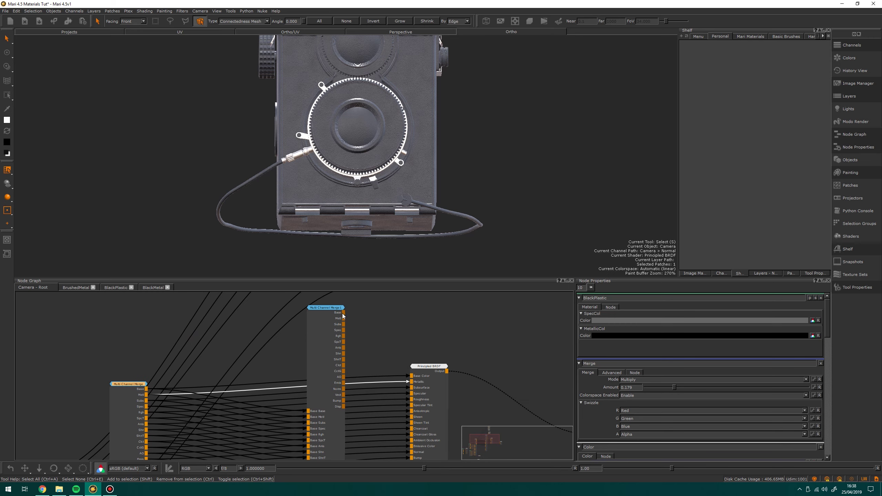
mouse_move(343, 313)
mouse_down()
mouse_move(421, 378)
mouse_move(480, 326)
mouse_up()
Move the BlackMetal material beside the second merge and connect its outputs to the merge's Over inputs.
scroll(315, 325, down, 3)
middle_drag(209, 435, 261, 317)
drag(114, 371, 309, 361)
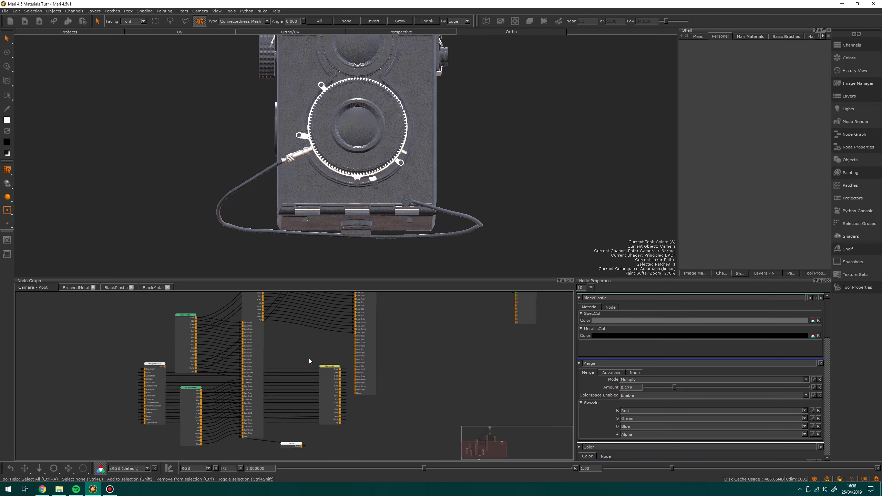
scroll(309, 361, up, 2)
drag(374, 338, 377, 324)
Pull BlackMetal's leftover Principled BRDF clear of the other nodes and delete it.
drag(104, 359, 523, 408)
middle_drag(420, 386, 390, 341)
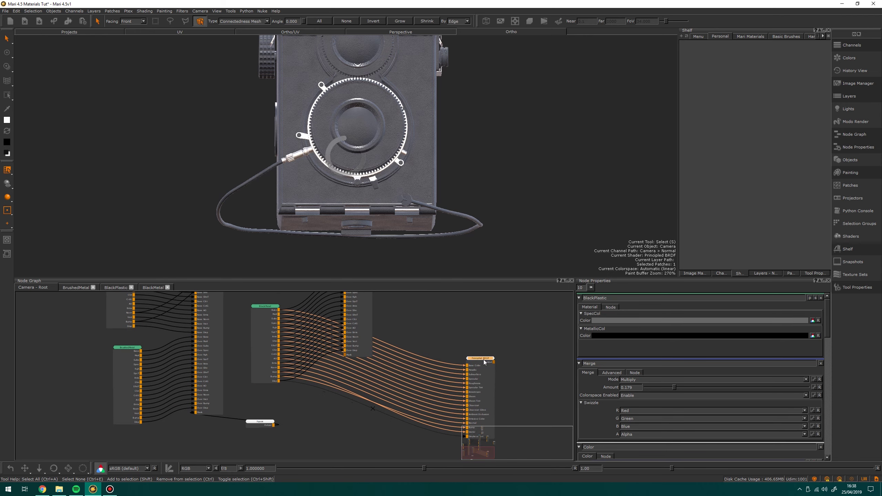
key(Delete)
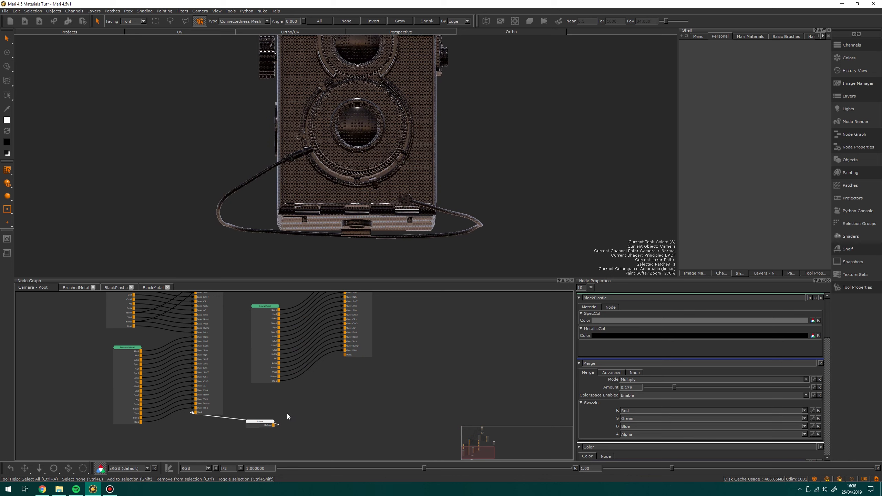
Move the first mask back under BrushedMetal, place the other Paint mask below BlackMetal, and show that mask in the viewer.
middle_drag(335, 431, 327, 386)
drag(248, 378, 155, 379)
mouse_move(223, 430)
mouse_down()
mouse_move(298, 371)
mouse_move(293, 352)
mouse_up()
scroll(305, 357, up, 3)
drag(342, 416, 326, 413)
key(v)
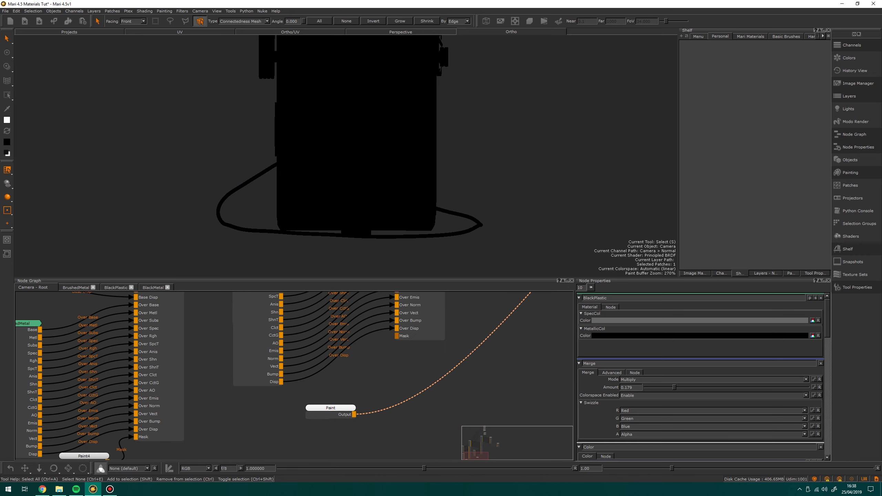
Check the Paint mask on the camera's viewfinder hood and connect it to the second merge's Mask input.
alt+right_drag(346, 157, 321, 160)
alt+middle_drag(319, 59, 305, 186)
alt+drag(305, 127, 359, 119)
alt+right_drag(359, 119, 334, 119)
alt+drag(334, 118, 271, 114)
mouse_move(354, 414)
mouse_down()
mouse_move(410, 355)
mouse_move(409, 335)
mouse_up()
Show the final Principled BRDF in the viewer and inspect the three layered materials on the whole camera.
scroll(410, 429, down, 3)
middle_drag(469, 376, 402, 431)
mouse_move(460, 328)
middle_down()
mouse_move(428, 435)
mouse_move(437, 376)
middle_up()
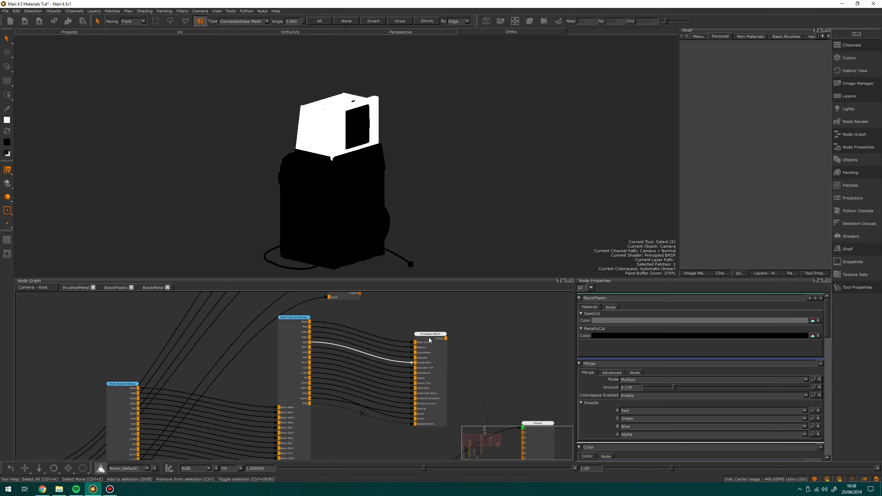
click(429, 338)
key(v)
mouse_move(358, 174)
alt+mouse_down()
mouse_move(323, 160)
mouse_move(348, 161)
alt+mouse_up()
mouse_move(347, 162)
alt+right_down()
mouse_move(384, 158)
mouse_move(314, 114)
alt+right_up()
middle_drag(314, 113, 268, 142)
scroll(354, 129, down, 3)
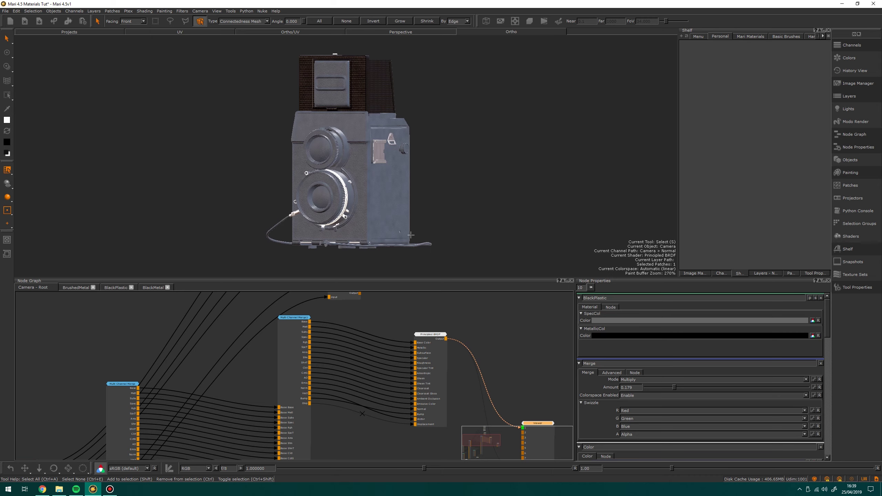
Move the final Principled BRDF farther from the second merge and disconnect all its inputs.
middle_drag(440, 395, 354, 382)
scroll(356, 382, down, 3)
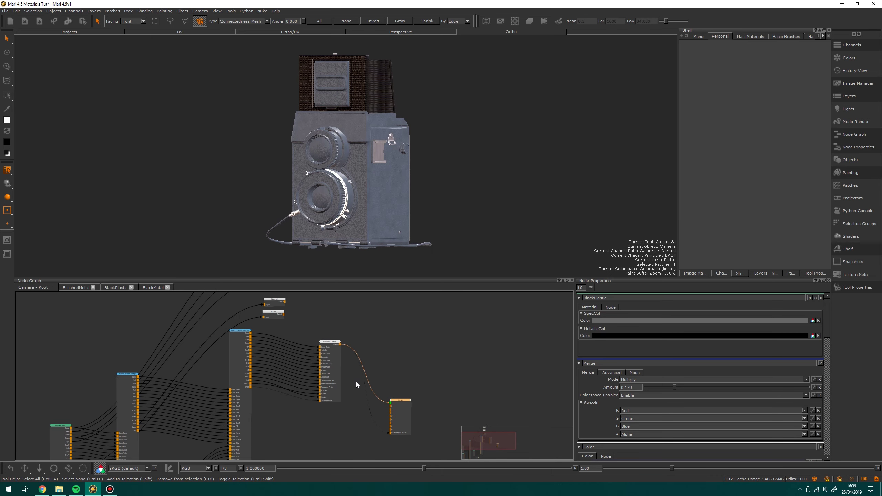
middle_drag(302, 358, 405, 311)
scroll(298, 368, down, 3)
middle_drag(294, 402, 278, 357)
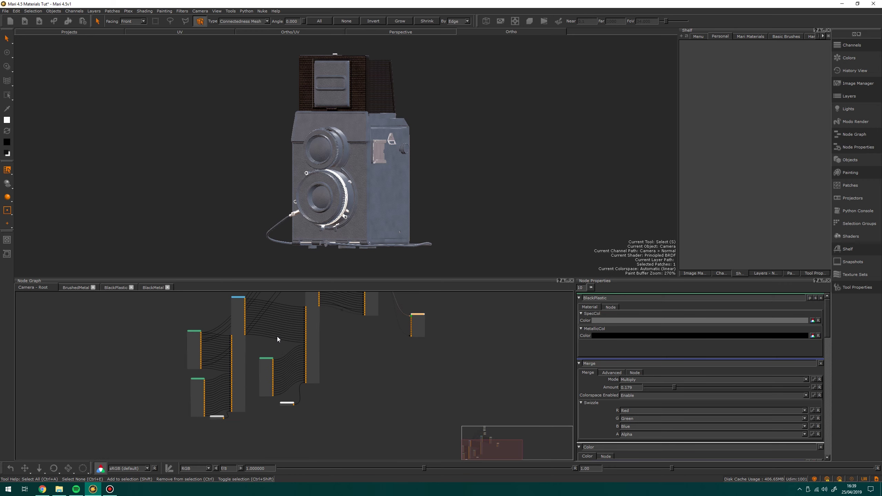
scroll(277, 336, up, 5)
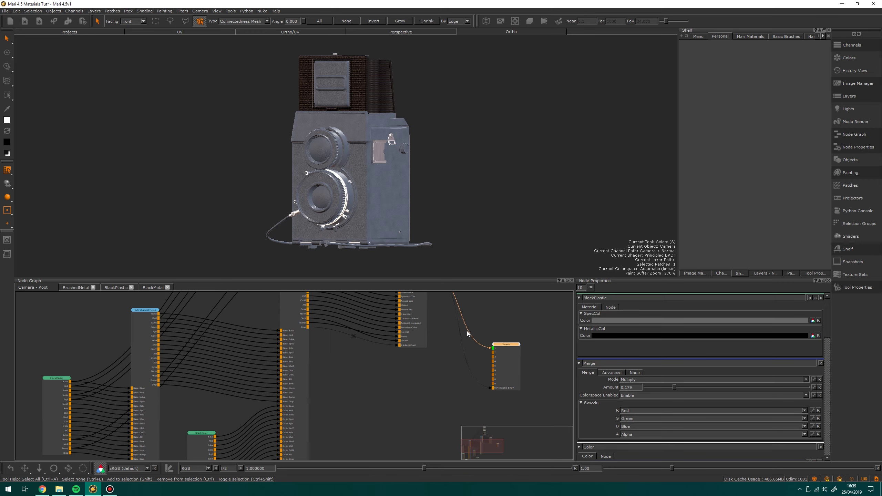
middle_drag(468, 334, 391, 414)
drag(345, 350, 394, 327)
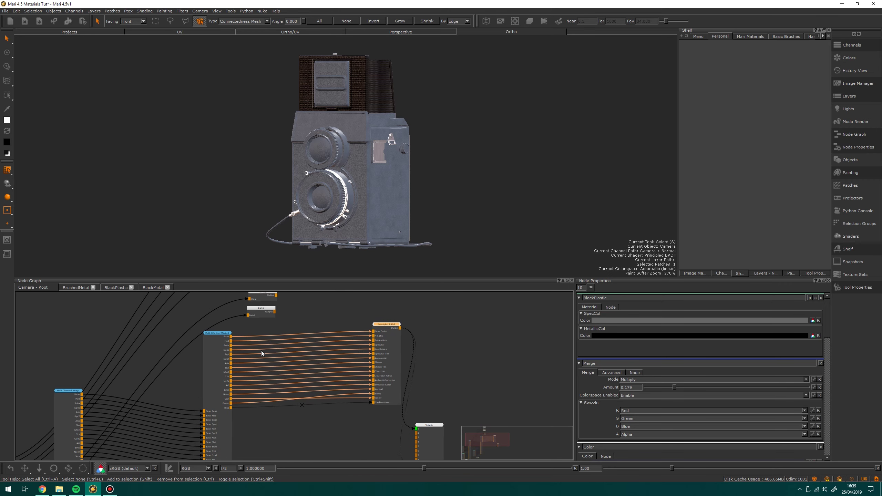
scroll(261, 350, up, 2)
click(342, 337)
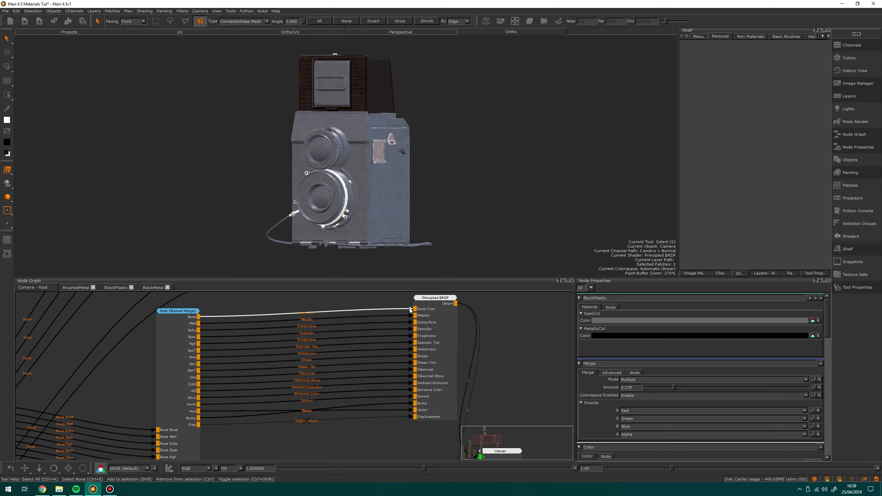
shift+drag(412, 308, 344, 351)
Move the six channel nodes between the second merge and the Principled BRDF, lining up Normal and Bump under the others.
scroll(314, 387, down, 3)
middle_drag(314, 387, 297, 475)
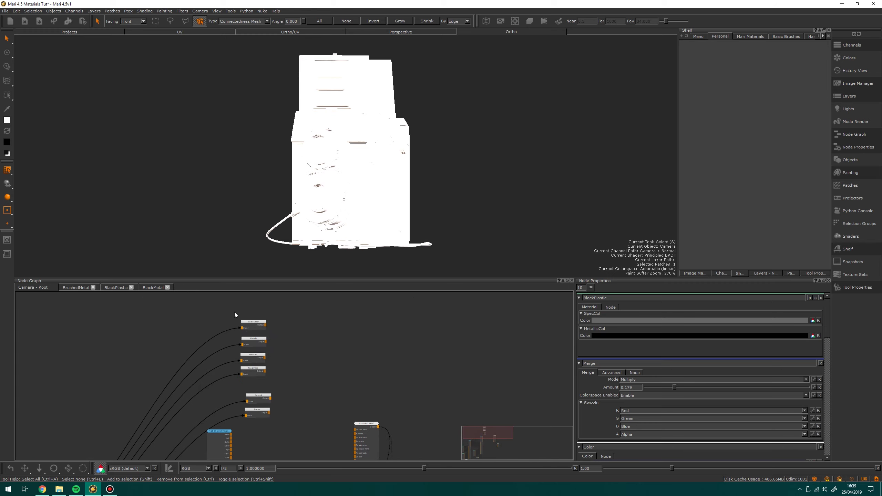
drag(234, 307, 289, 436)
drag(254, 322, 300, 428)
middle_drag(300, 428, 281, 318)
scroll(275, 348, up, 3)
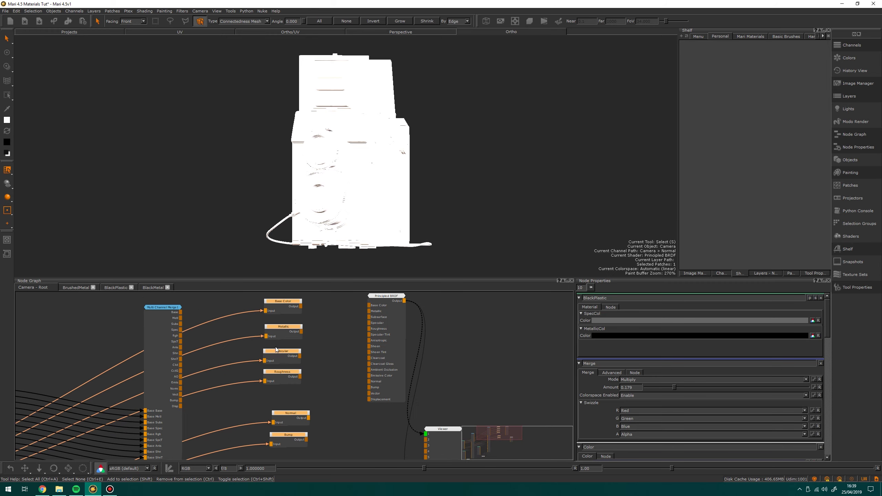
middle_drag(274, 348, 296, 369)
click(308, 416)
drag(312, 433, 300, 417)
drag(307, 455, 297, 435)
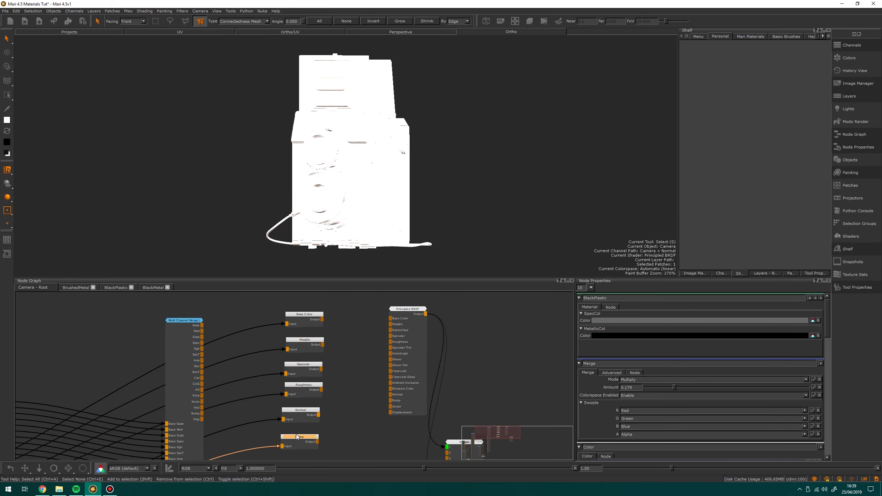
Wire the second merge's base, metallic, specular, roughness, normal and bump outputs through their channel nodes into the matching Principled BRDF inputs.
scroll(297, 435, up, 2)
drag(173, 425, 279, 419)
drag(325, 415, 422, 365)
drag(173, 366, 422, 357)
middle_drag(292, 357, 310, 382)
drag(192, 321, 307, 377)
drag(349, 376, 456, 313)
middle_drag(202, 381, 203, 418)
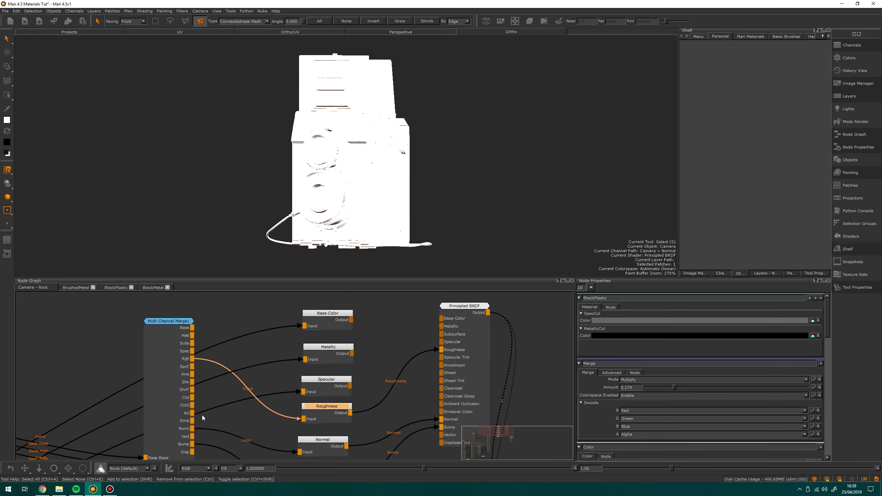
drag(192, 351, 452, 343)
mouse_move(192, 335)
mouse_down()
mouse_move(305, 359)
mouse_move(441, 326)
mouse_move(304, 326)
mouse_move(442, 319)
mouse_up()
Show the Metallic channel in the viewer and examine its black and white values around the camera.
alt+drag(330, 212, 375, 191)
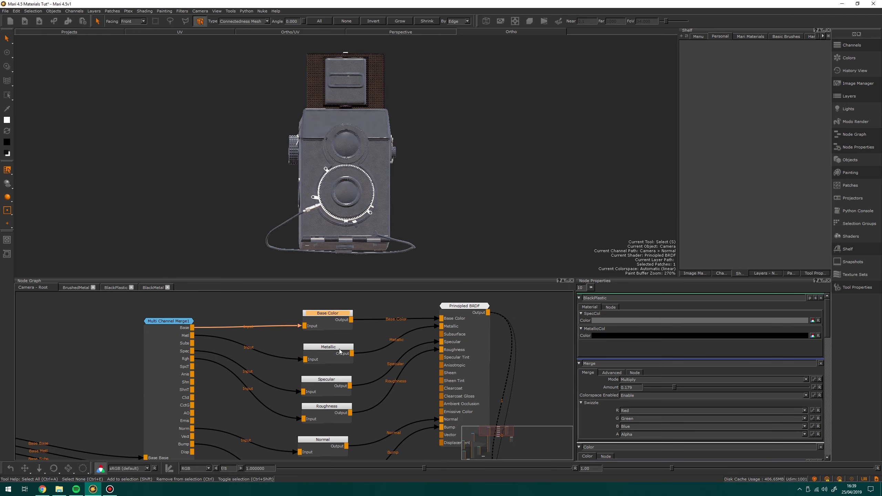
click(339, 348)
key(1)
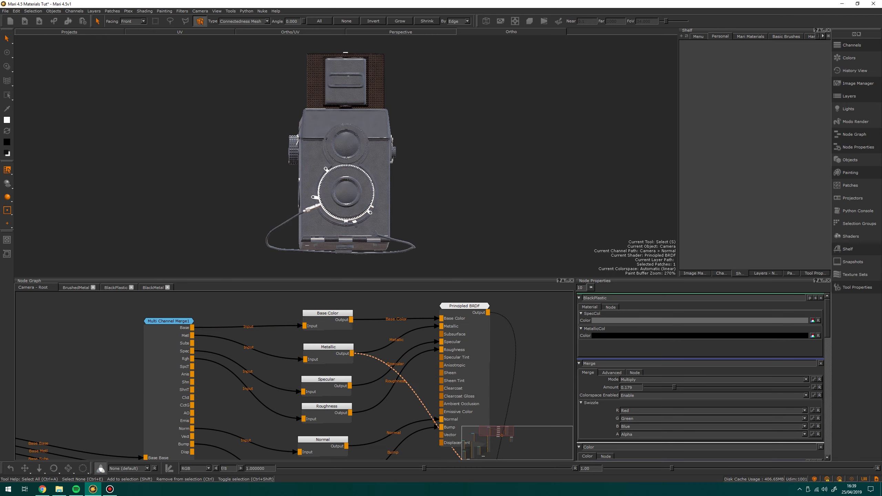
alt+drag(325, 156, 378, 158)
alt+right_drag(378, 159, 396, 158)
alt+drag(396, 158, 376, 163)
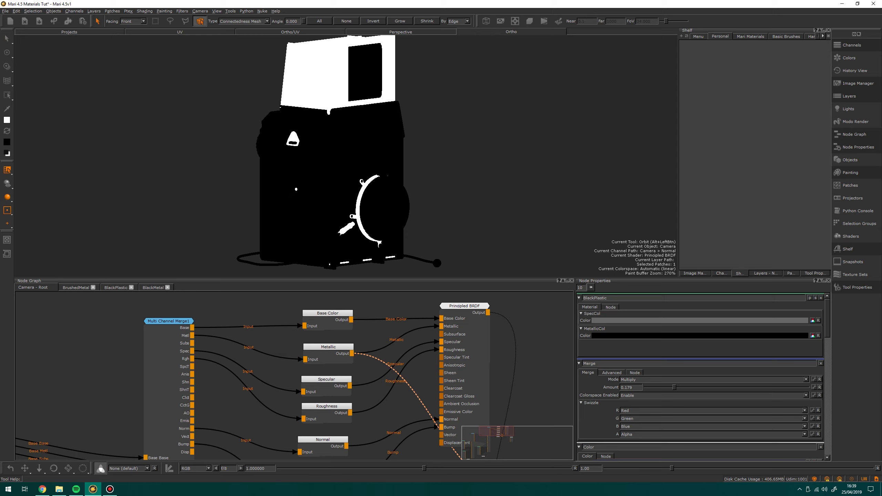
click(326, 352)
alt+drag(378, 133, 396, 105)
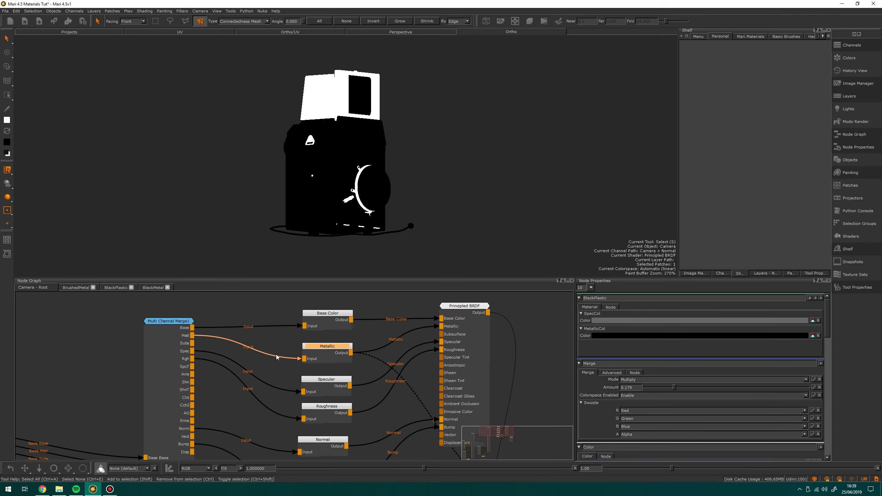
Return the viewer to the Principled BRDF fed by the channel nodes.
alt+right_drag(277, 358, 226, 369)
alt+middle_drag(291, 359, 256, 338)
drag(367, 313, 387, 318)
key(1)
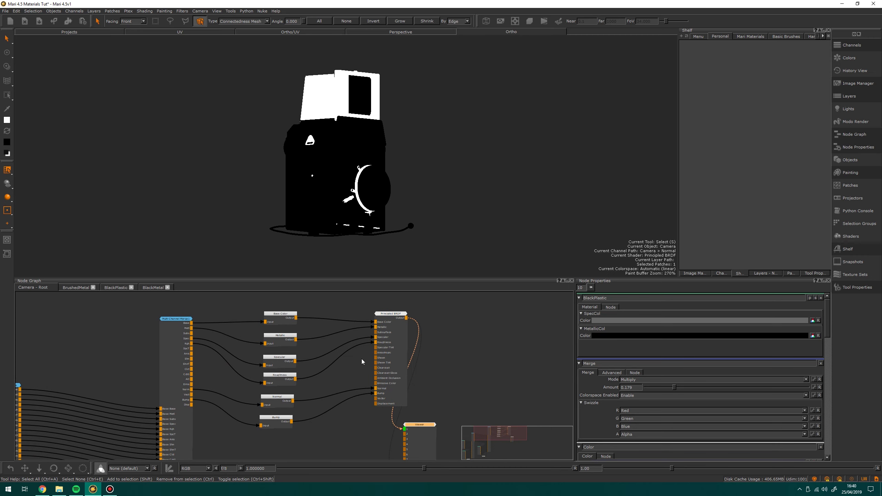
Move the Base Color channel node away from the second merge, closer to the Principled BRDF.
alt+middle_drag(310, 322, 323, 335)
scroll(323, 335, up, 3)
alt+middle_drag(304, 303, 295, 366)
mouse_move(303, 346)
mouse_down()
mouse_move(366, 338)
mouse_move(276, 341)
mouse_move(384, 339)
mouse_up()
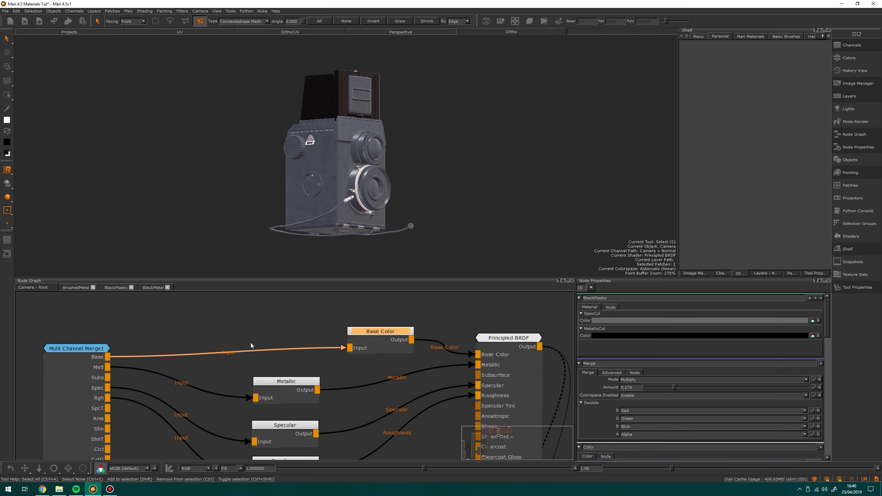
middle_drag(251, 345, 297, 340)
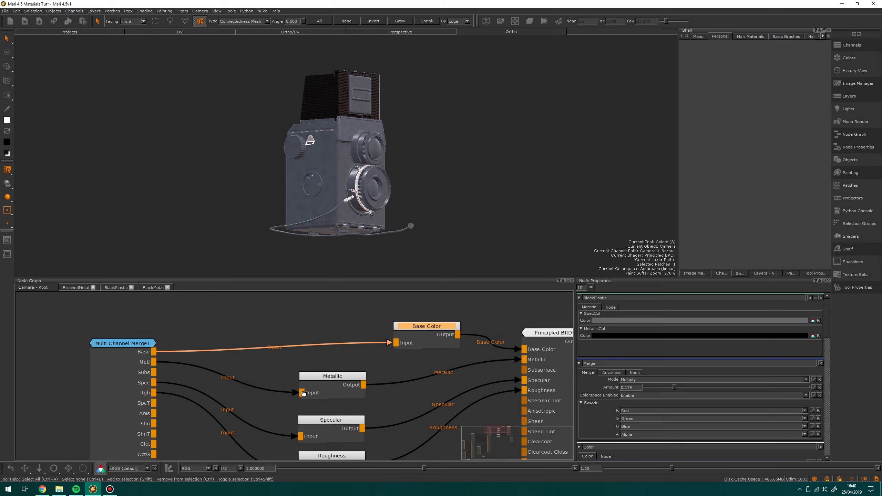
Move the second Multi-Channel Merge node farther from the channel nodes, toward the first merge.
middle_drag(243, 310, 258, 350)
scroll(159, 390, down, 5)
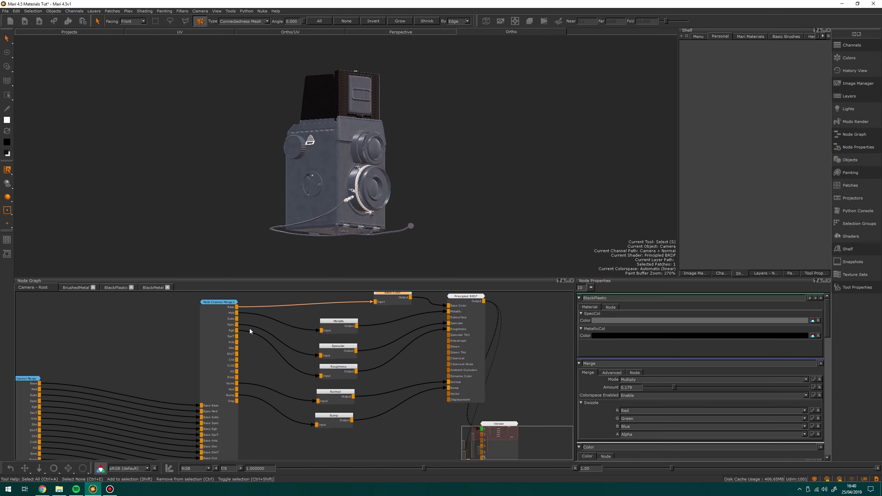
drag(216, 309, 250, 341)
drag(244, 327, 166, 329)
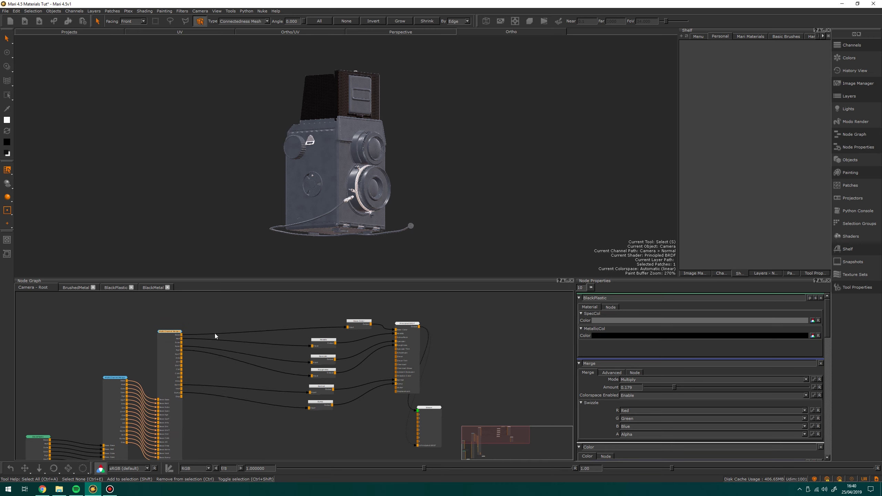
middle_drag(244, 313, 256, 336)
click(256, 336)
Align the Metallic, Specular, Roughness, Normal and Bump channel nodes with Base Color, closer to the Principled BRDF.
scroll(221, 320, up, 4)
middle_drag(193, 323, 218, 324)
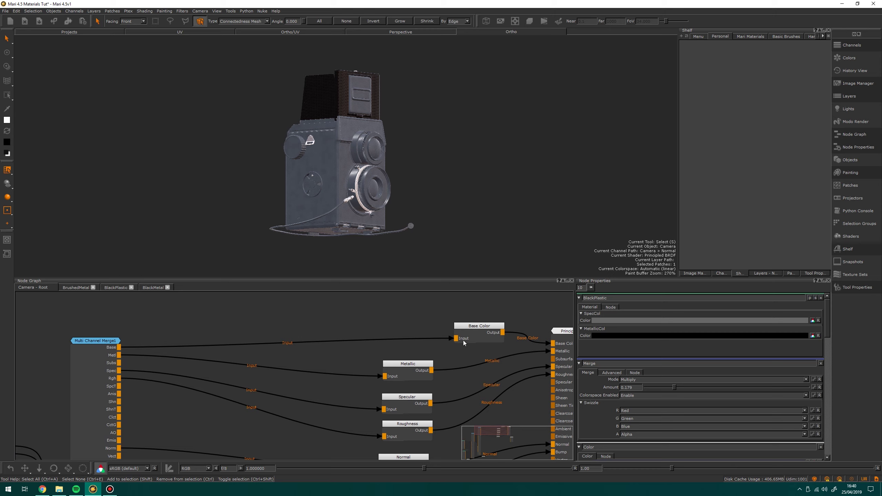
middle_drag(366, 348, 293, 339)
scroll(294, 339, down, 3)
middle_drag(313, 388, 302, 343)
drag(339, 422, 350, 316)
shift+click(304, 320)
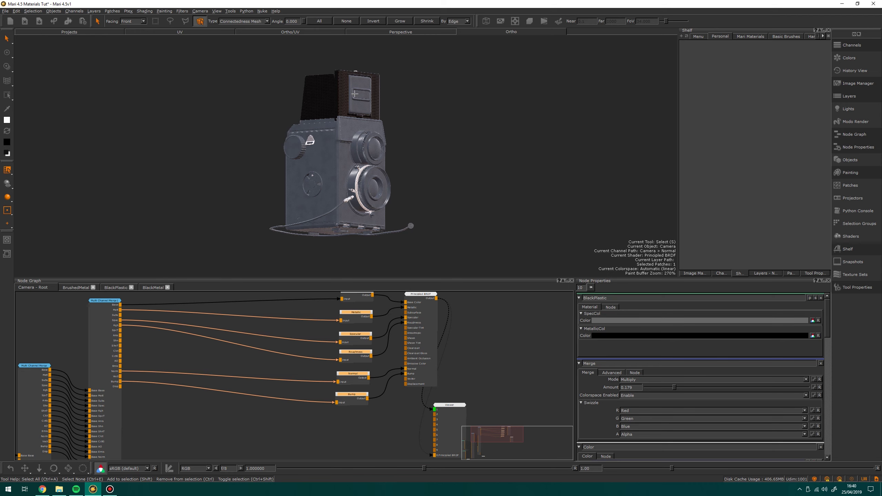
Export the BlackPlastic node as the material file BlackPlastic.mma in the 05 - Mari Materials folder, overwriting the existing file.
scroll(375, 132, up, 4)
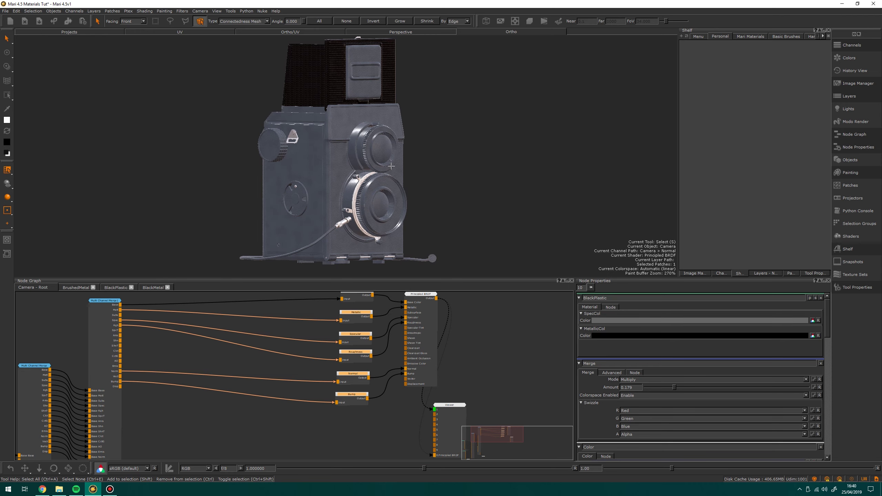
scroll(199, 373, down, 3)
middle_drag(165, 371, 264, 331)
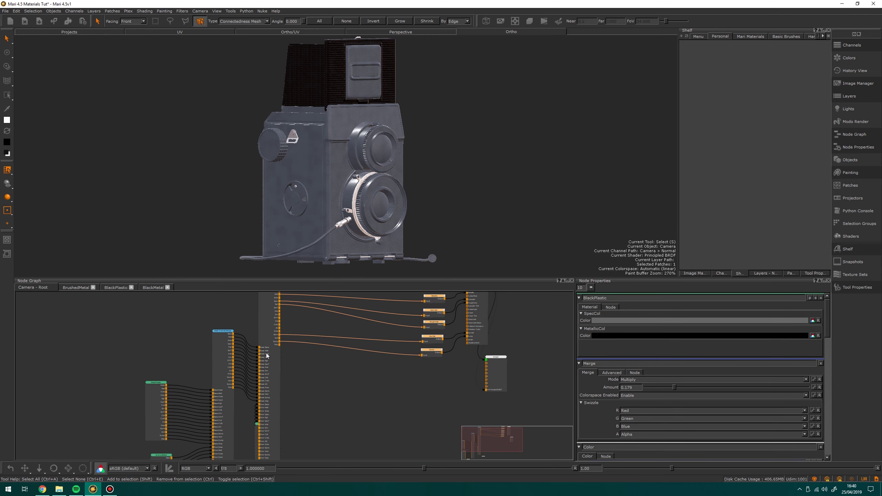
middle_drag(163, 388, 293, 404)
scroll(225, 340, up, 3)
drag(205, 339, 207, 339)
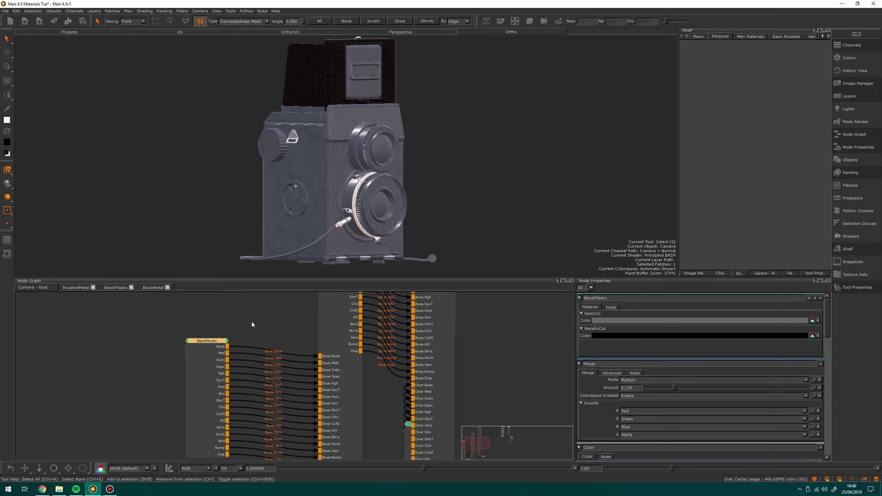
click(611, 307)
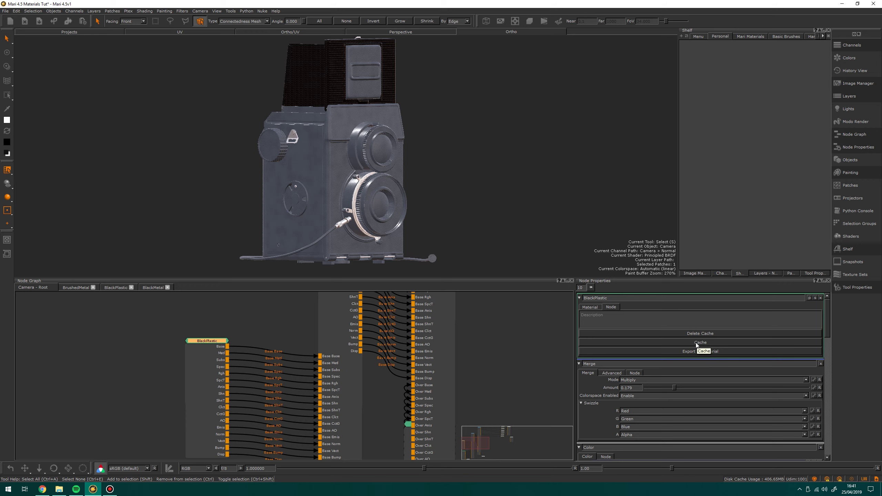
click(679, 354)
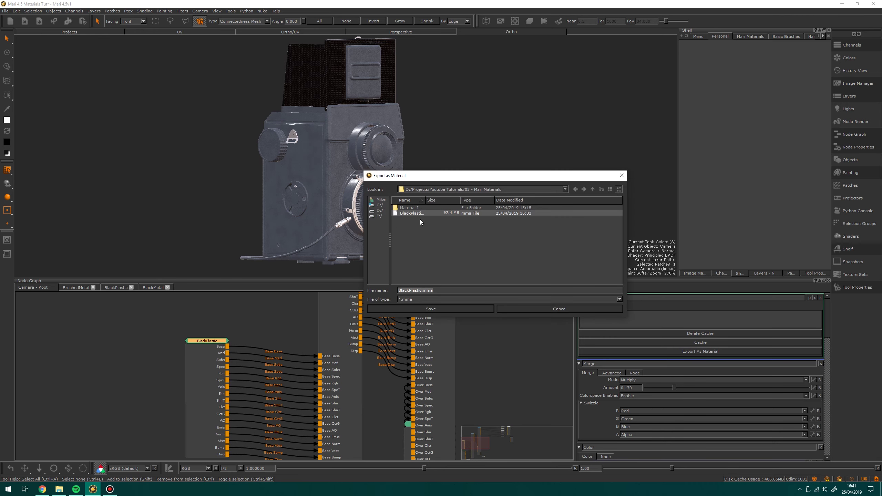
click(442, 311)
click(413, 247)
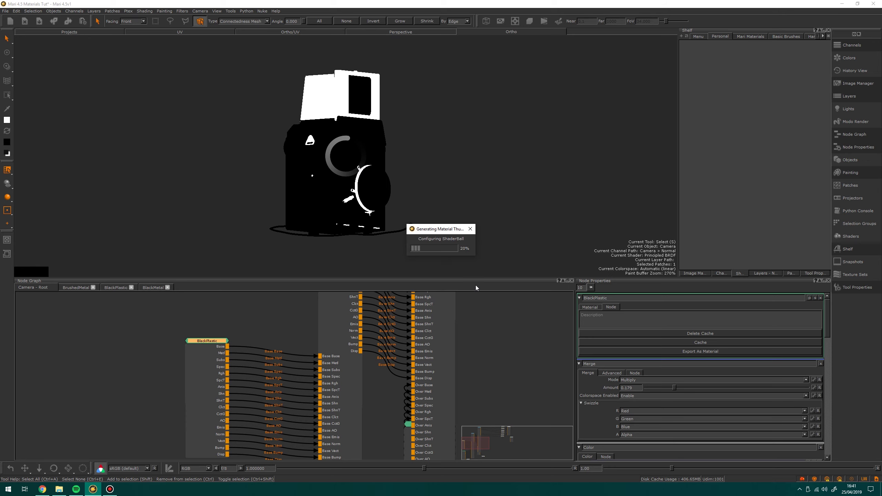
Import the BlackPlastic material archive from D:/Projects/Youtube Tutorials/05 - Mari Materials into an empty area of the node graph.
scroll(403, 354, down, 3)
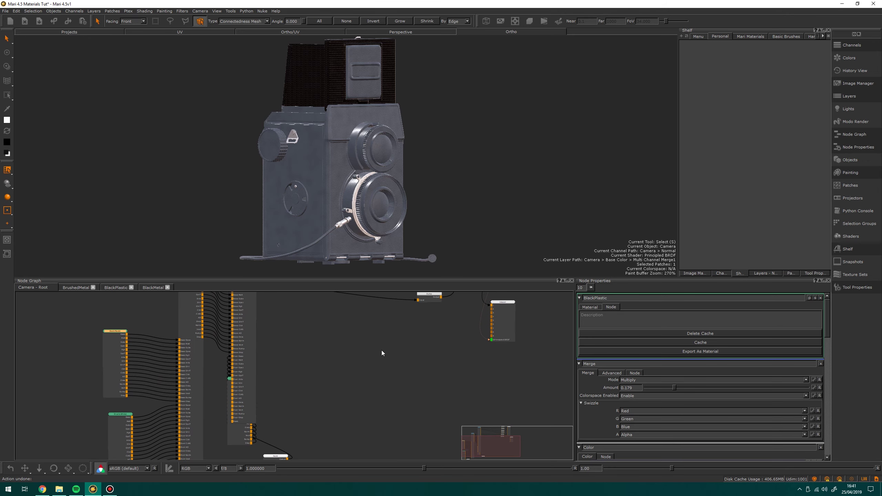
right_click(350, 337)
mouse_move(378, 355)
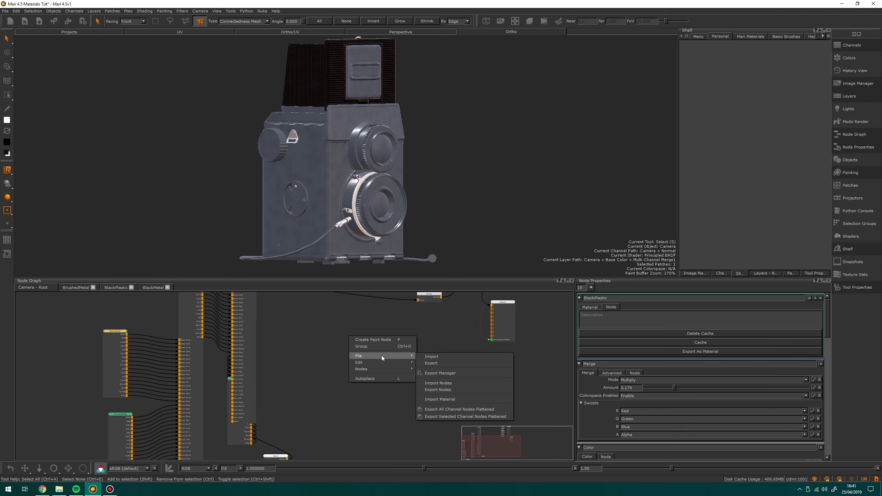
click(448, 399)
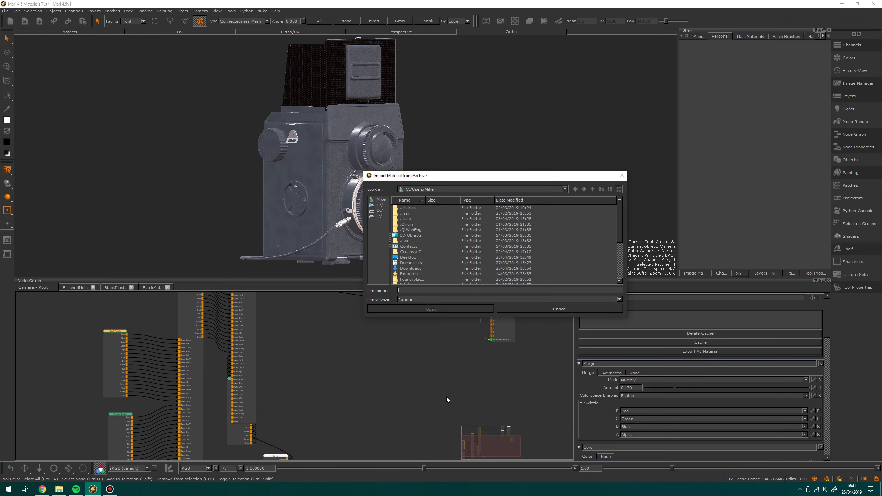
click(380, 210)
click(414, 219)
double_click(414, 219)
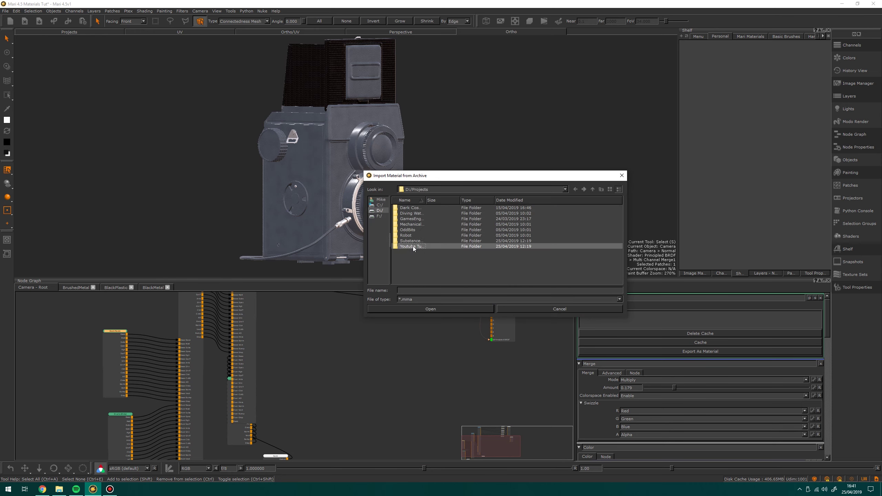
double_click(413, 247)
double_click(417, 214)
double_click(416, 214)
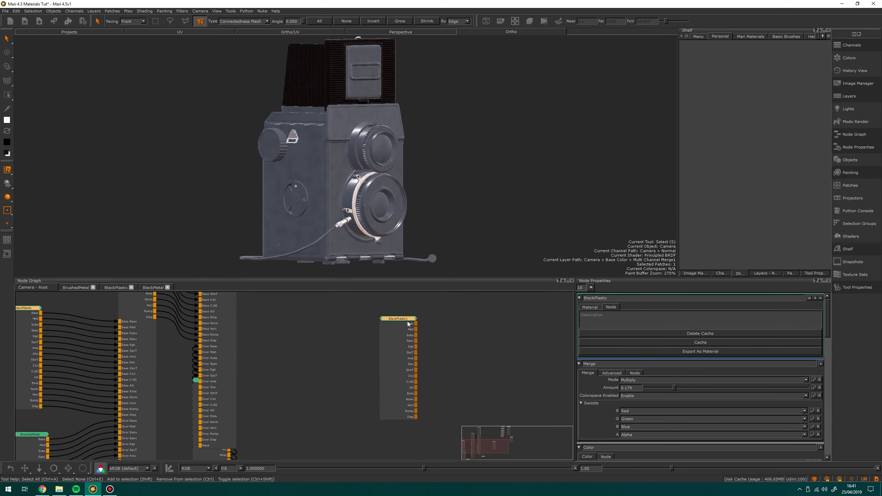
scroll(422, 351, up, 1)
middle_drag(422, 351, 296, 369)
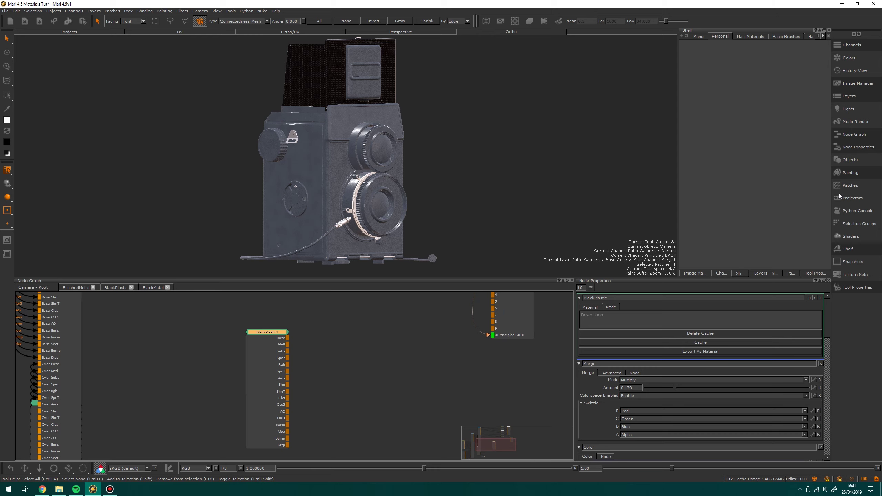
Load the BlackPlastic .mma file from the 05 - Mari Materials folder into the Personal shelf.
click(848, 250)
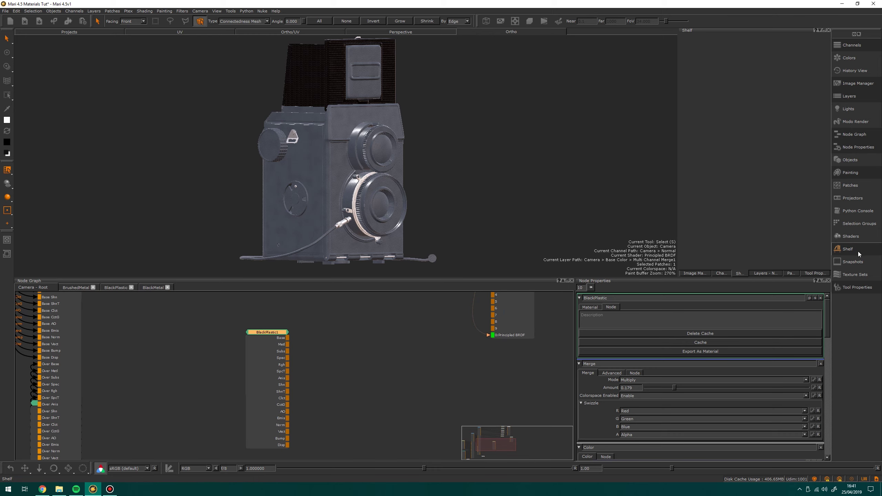
right_click(703, 49)
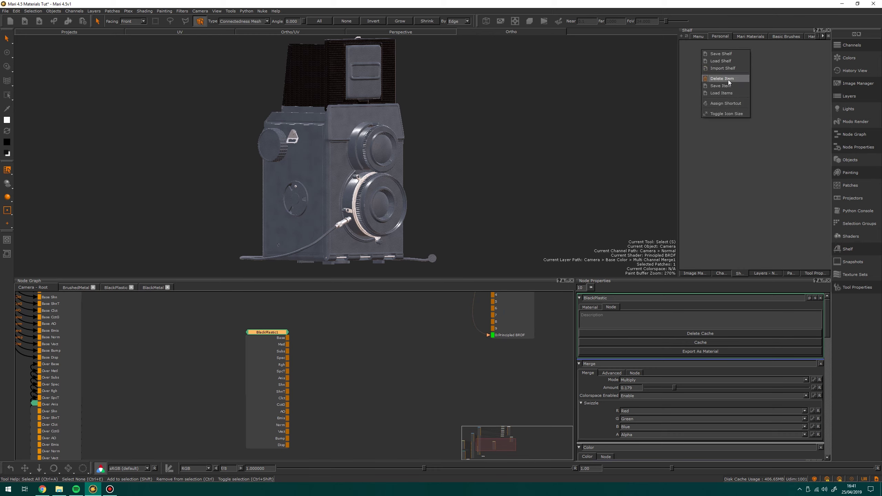
click(728, 93)
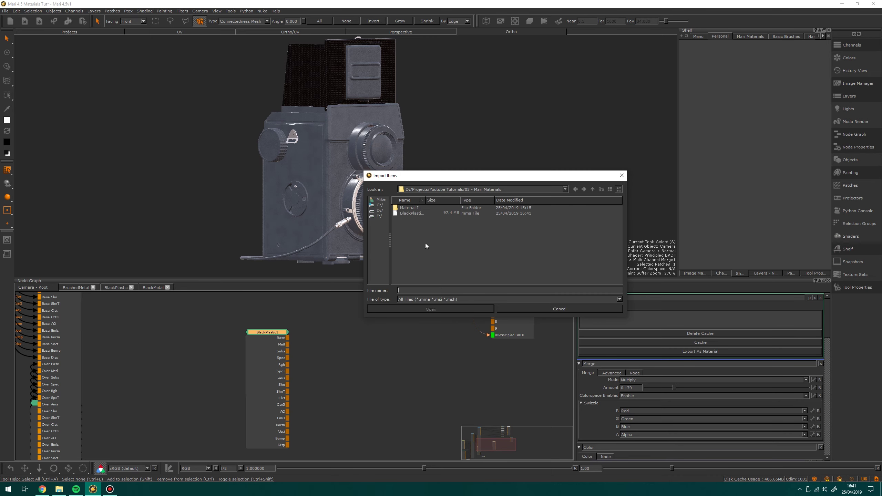
double_click(414, 215)
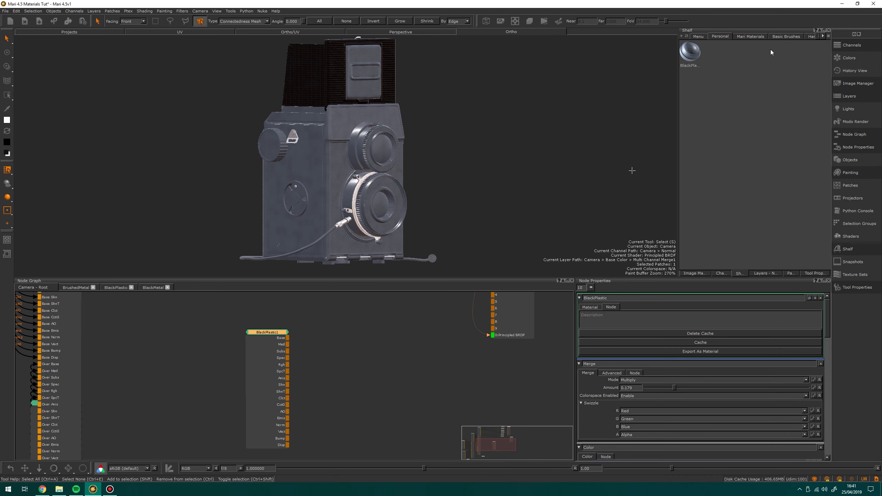
Add the Leather02 shelf material beside BlackPlastic and connect its outputs to the first merge's base inputs in place of BlackPlastic.
scroll(529, 325, down, 3)
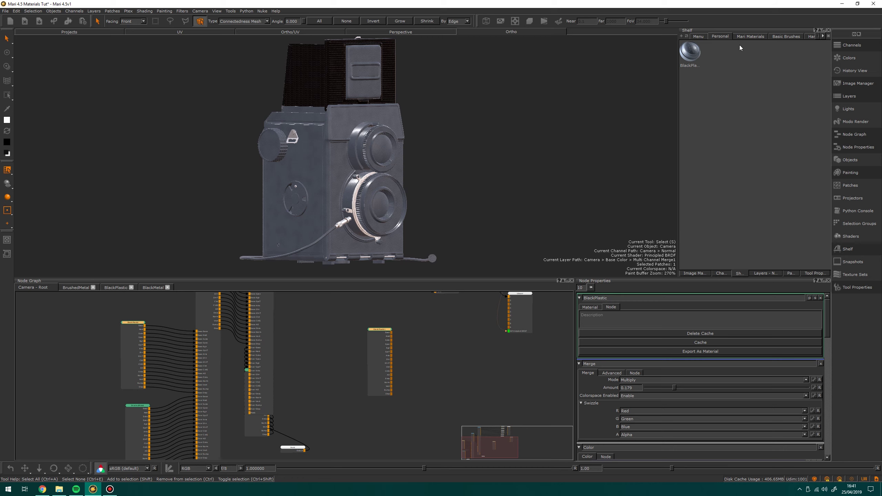
click(750, 36)
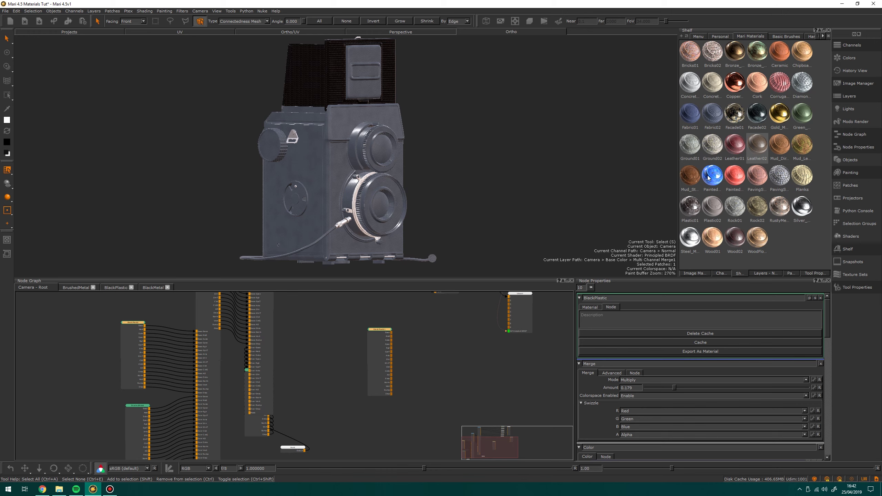
drag(758, 146, 85, 319)
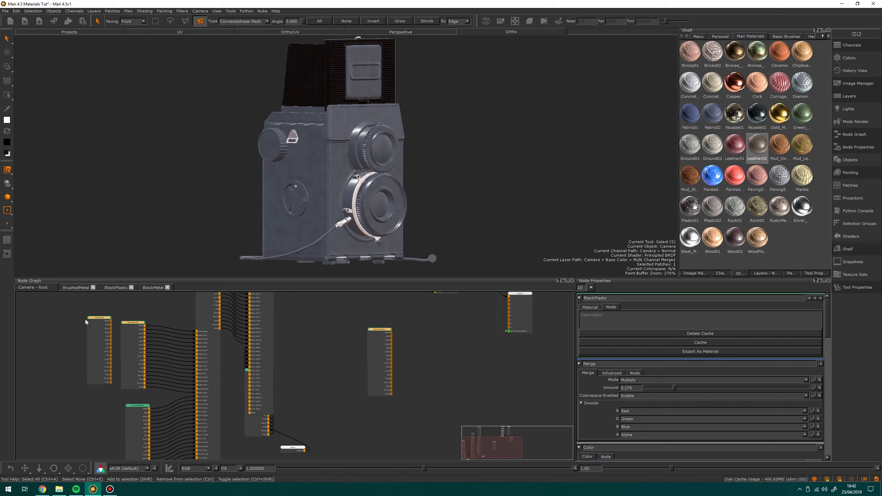
scroll(113, 328, up, 4)
middle_drag(207, 353, 301, 415)
drag(163, 343, 138, 349)
middle_drag(230, 344, 221, 328)
drag(161, 326, 212, 338)
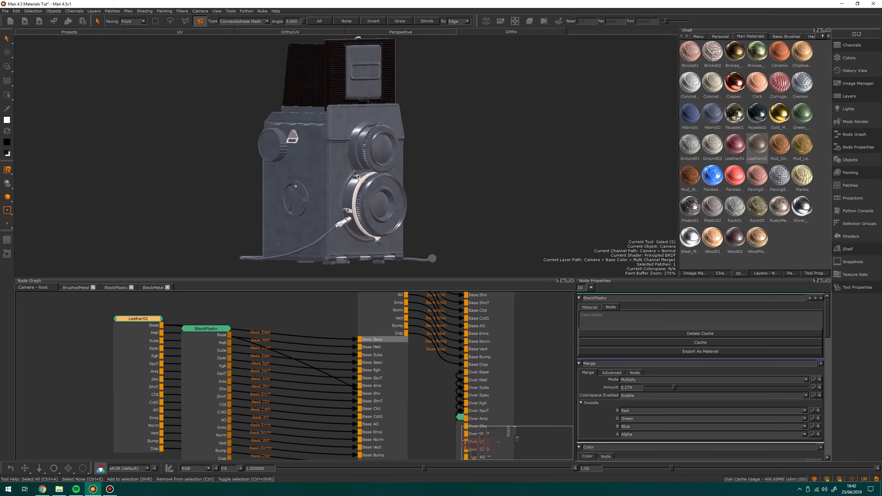
Set the Leather02 material's Tile Repeat to about 4.705.
scroll(330, 189, up, 5)
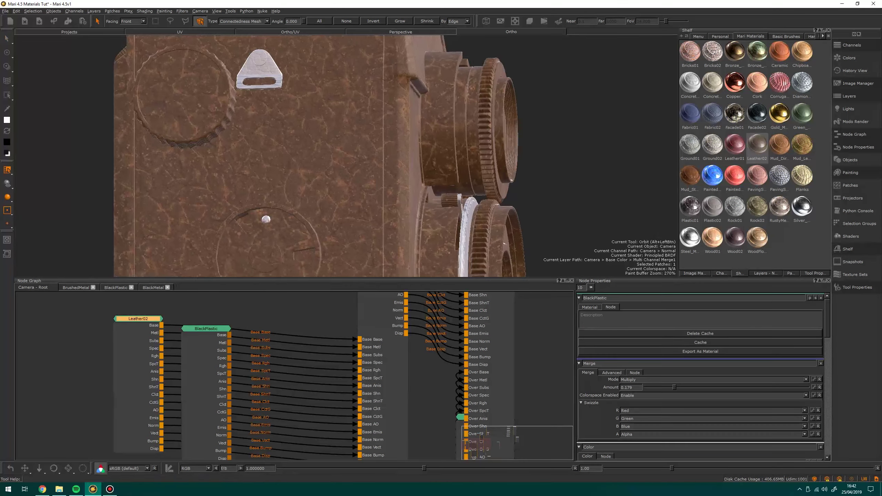
alt+drag(359, 173, 283, 188)
double_click(133, 319)
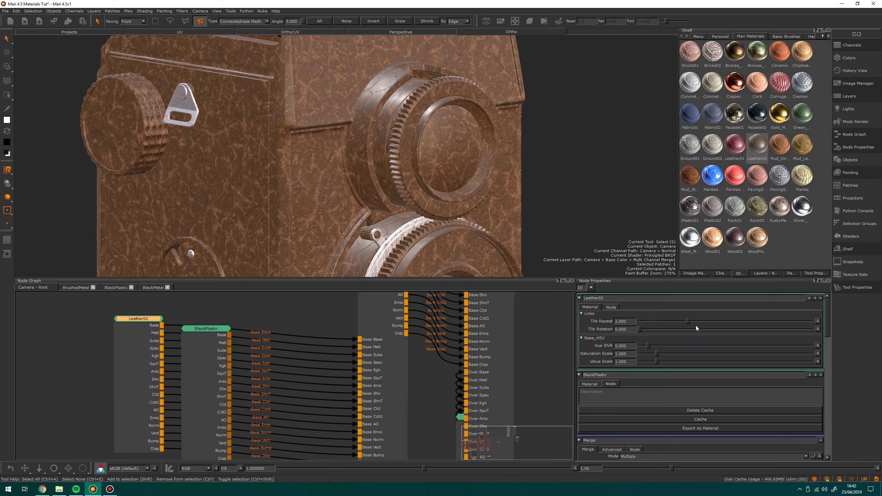
drag(686, 320, 715, 321)
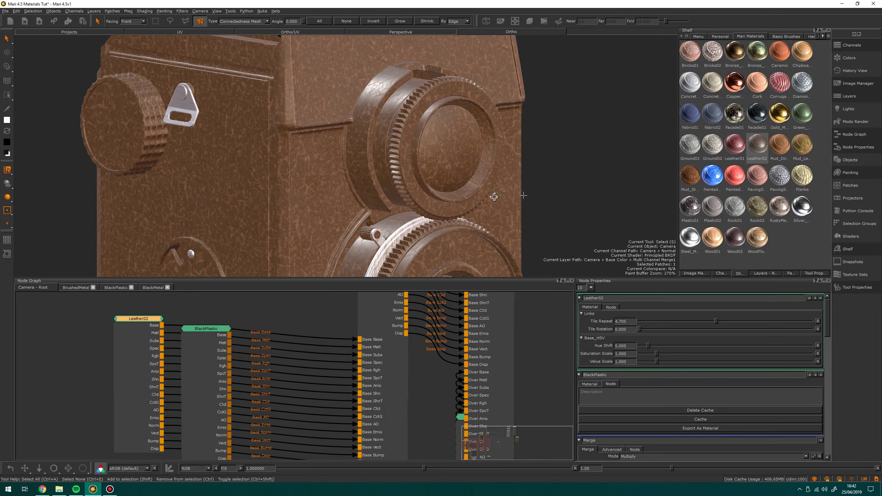
middle_drag(524, 195, 422, 181)
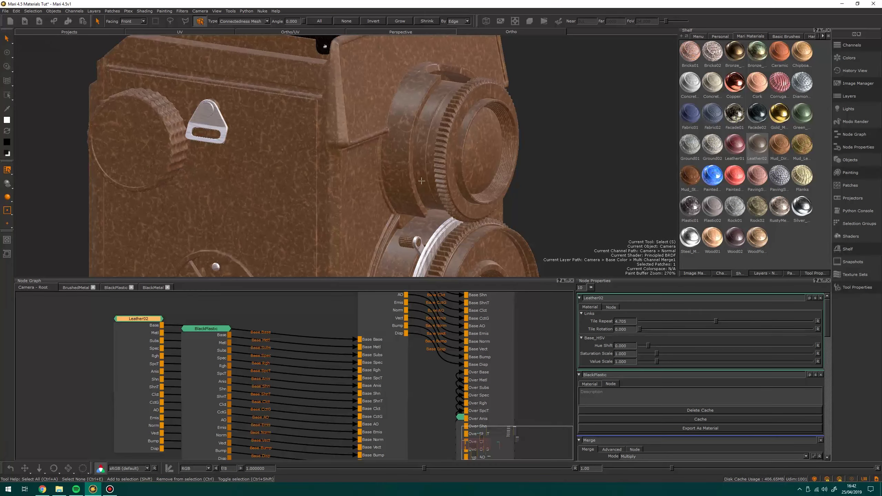
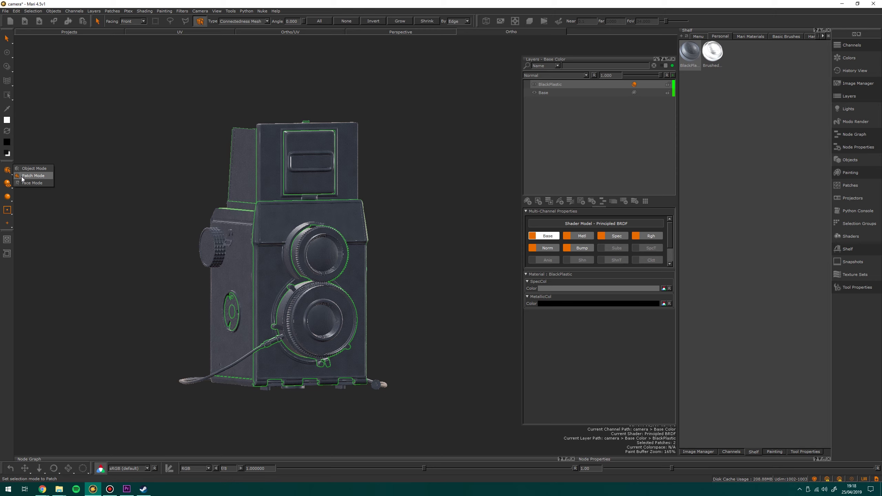
Switch to patch selection mode and apply the Personal shelf's BrushedMetal material as a layer on the camera's selected patches.
click(21, 177)
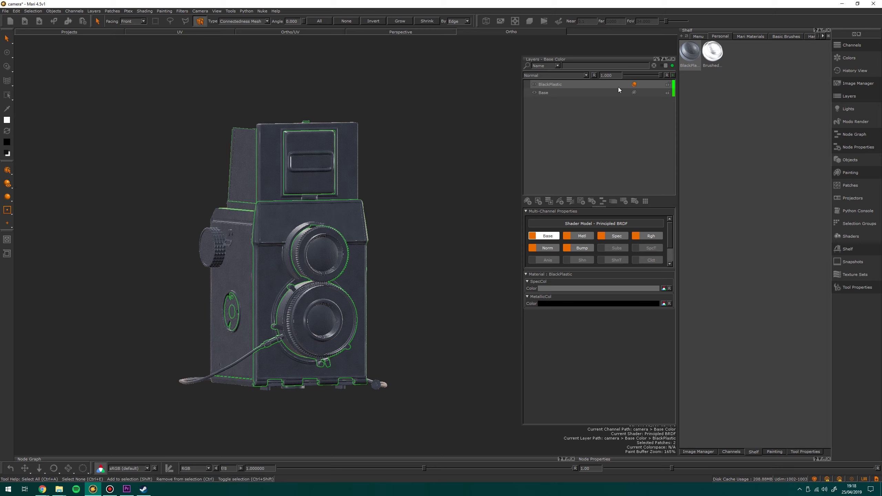
click(718, 53)
drag(717, 53, 413, 176)
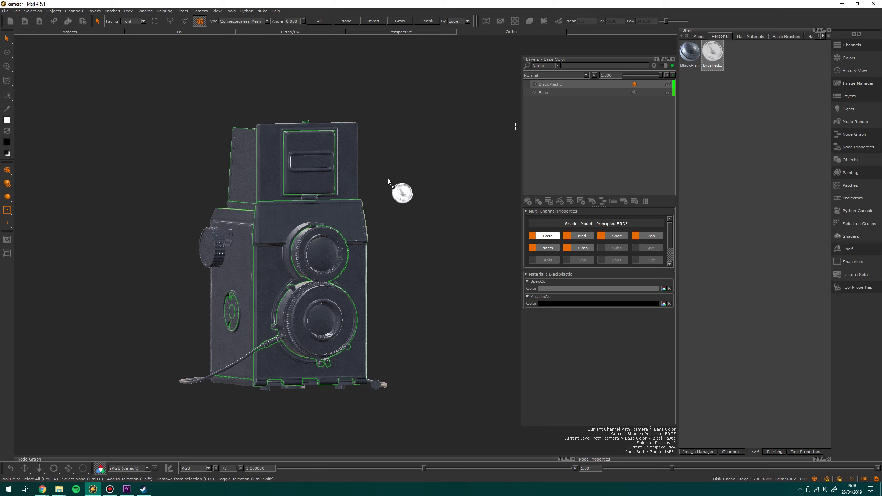
drag(387, 180, 388, 180)
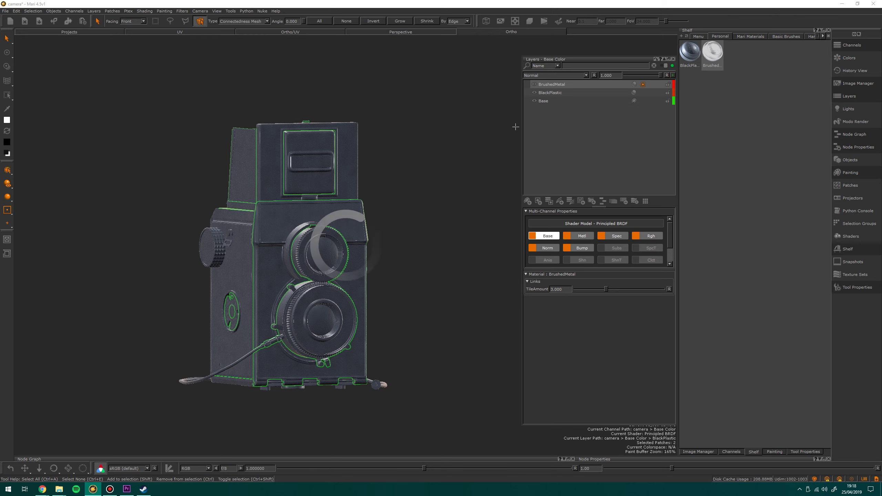
mouse_move(275, 209)
alt+mouse_down()
mouse_move(418, 199)
mouse_move(294, 209)
alt+mouse_up()
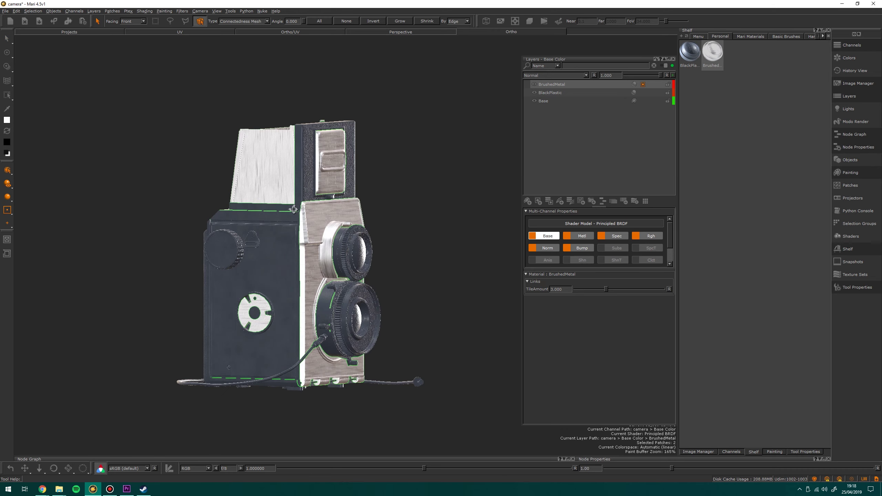
mouse_move(294, 209)
middle_down()
mouse_move(391, 198)
mouse_move(48, 155)
middle_up()
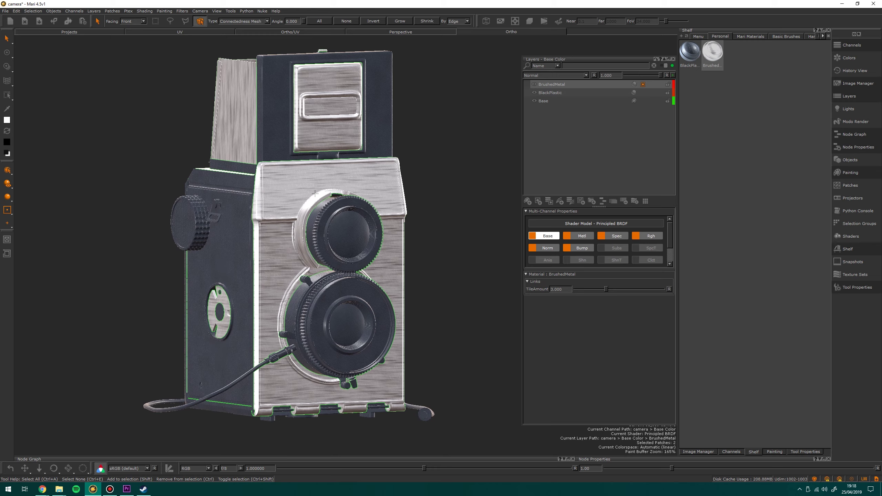
mouse_move(315, 193)
middle_down()
mouse_move(480, 193)
mouse_move(396, 197)
middle_up()
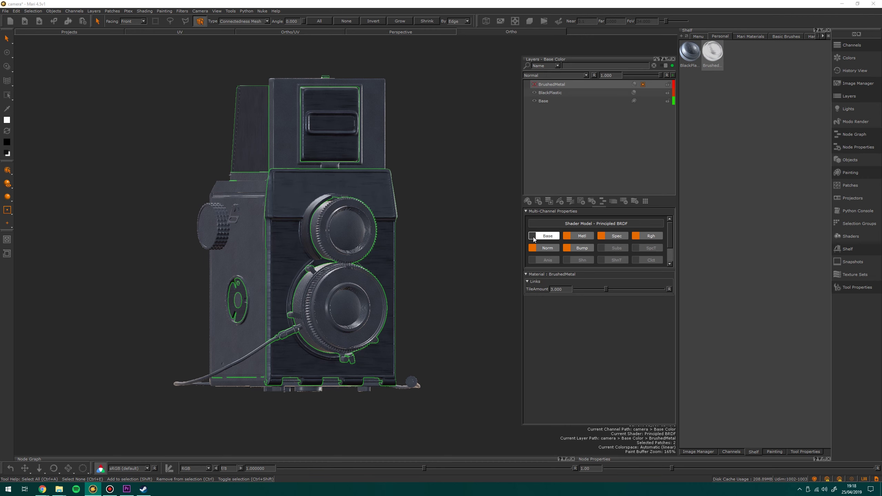
Toggle the Base channel of the BrushedMetal material layer.
click(533, 238)
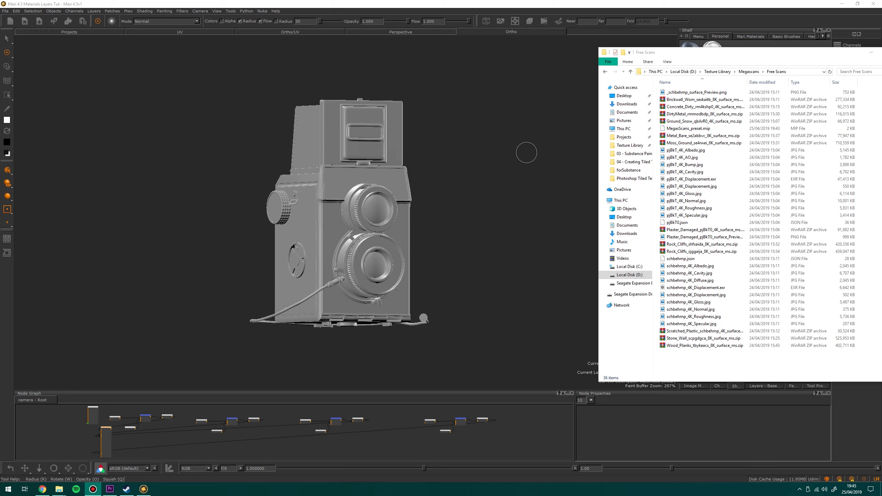
Open the Material Ingest Tool, enlarge it to show all streams, and bring up the Free Scans folder beside it.
click(230, 11)
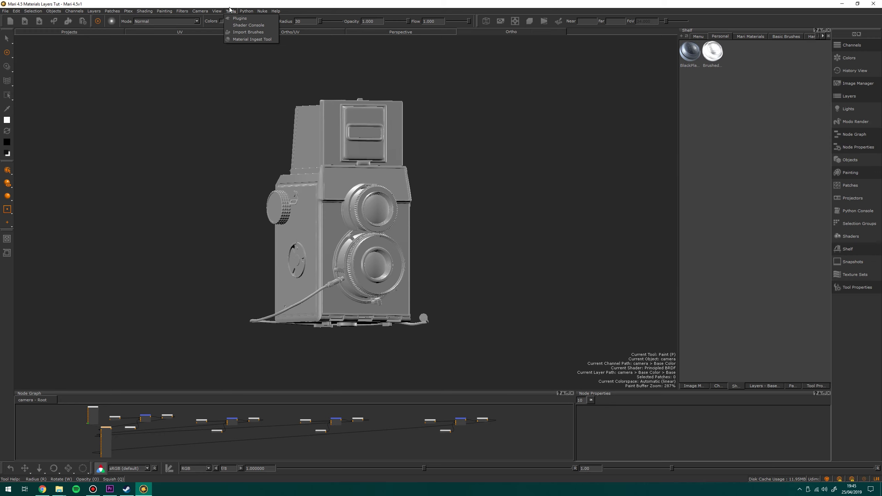
click(245, 39)
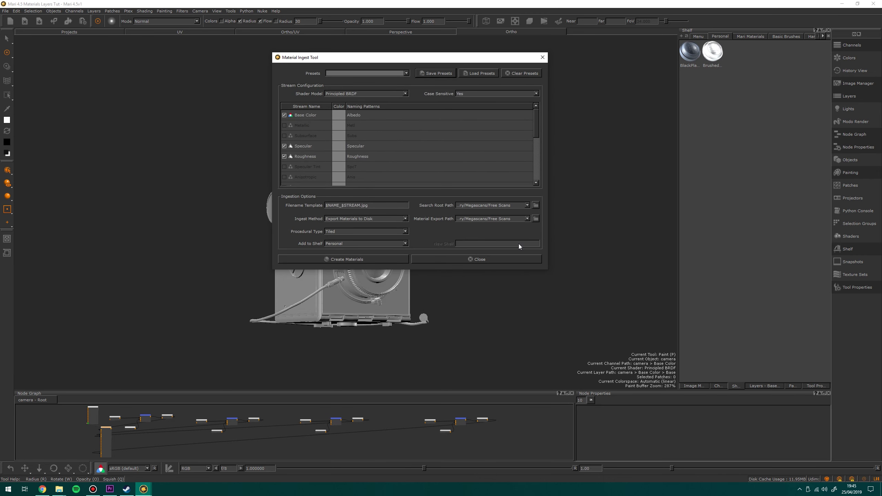
drag(547, 271, 568, 414)
key(alt+Tab)
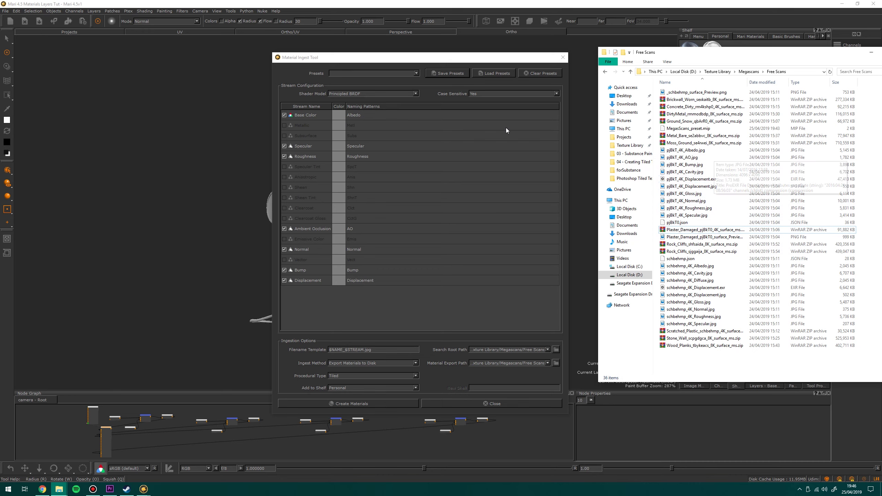
click(395, 64)
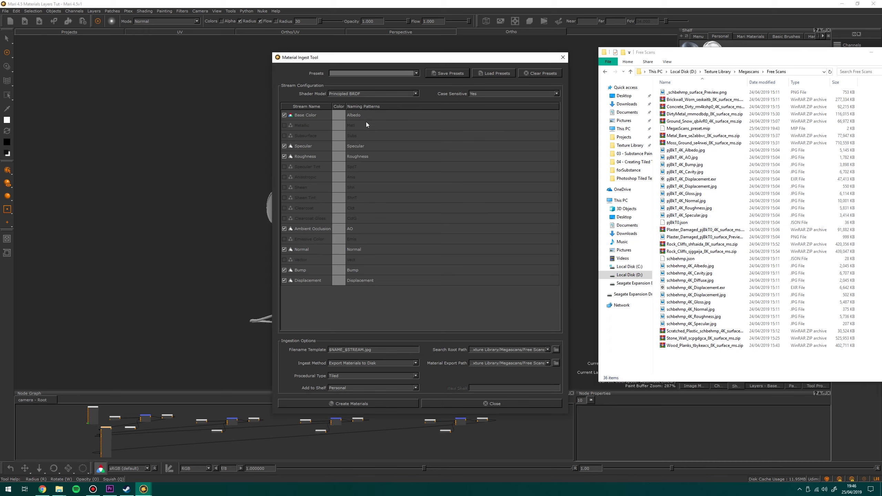
Set the Metallic stream's naming pattern to Metallic and leave that stream disabled.
mouse_move(347, 114)
click(284, 126)
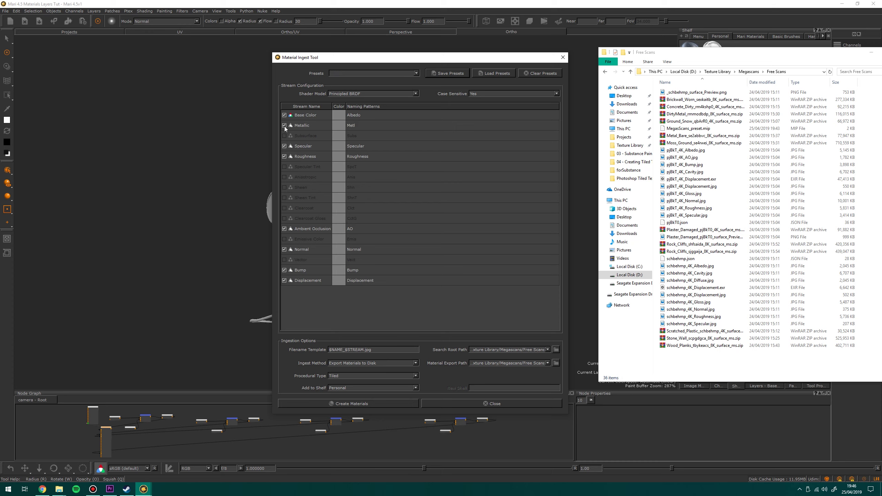
double_click(385, 127)
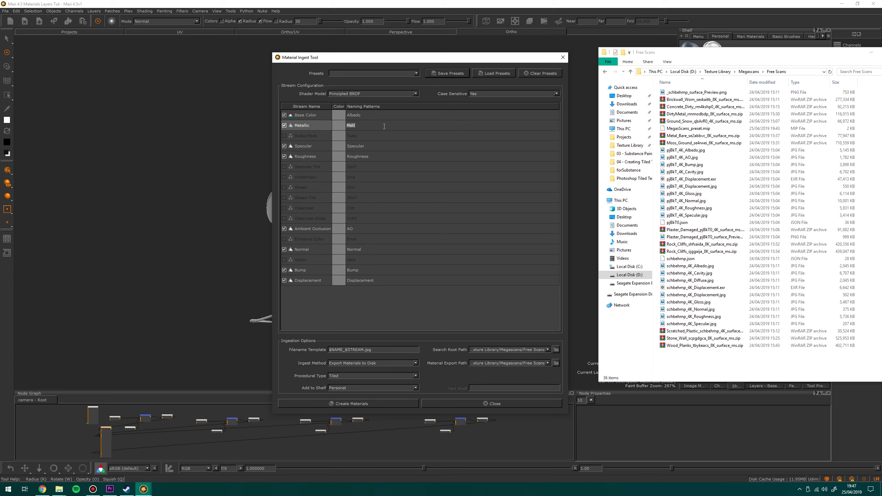
click(384, 126)
text(llko)
key(Return)
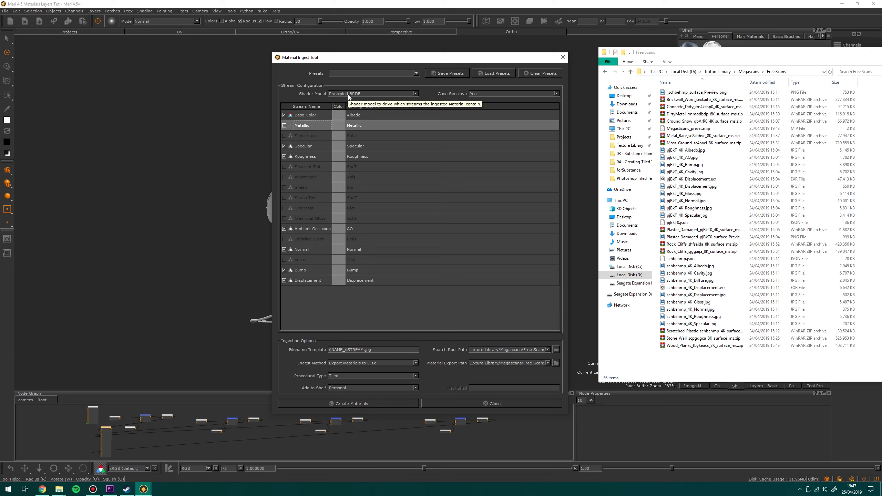
Set Case Sensitive to No and keep Megascans/Free Scans as the search root path.
click(495, 94)
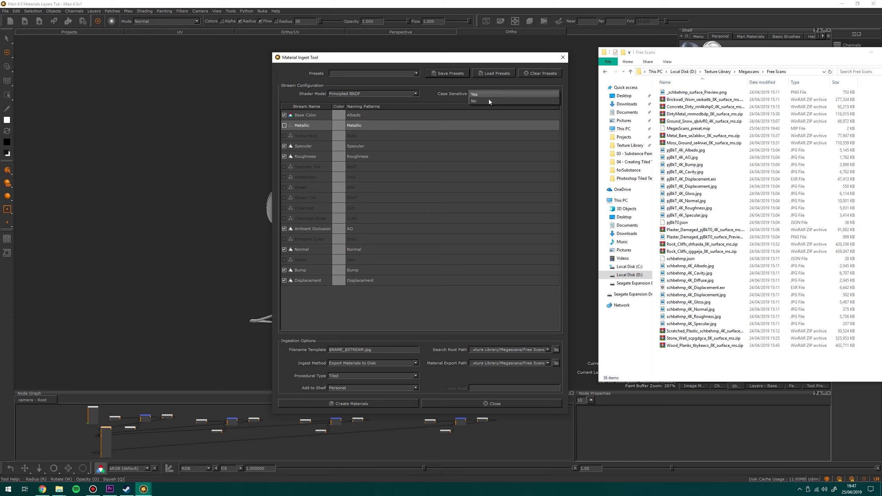
click(488, 101)
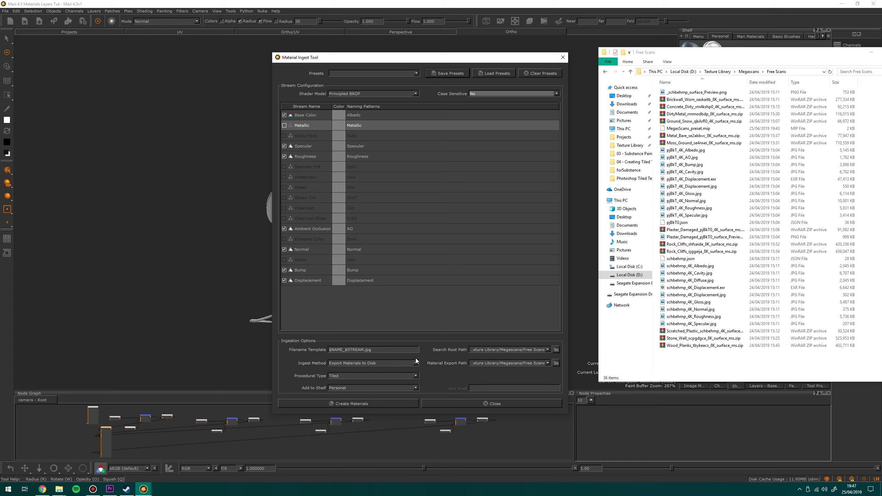
click(475, 350)
click(441, 350)
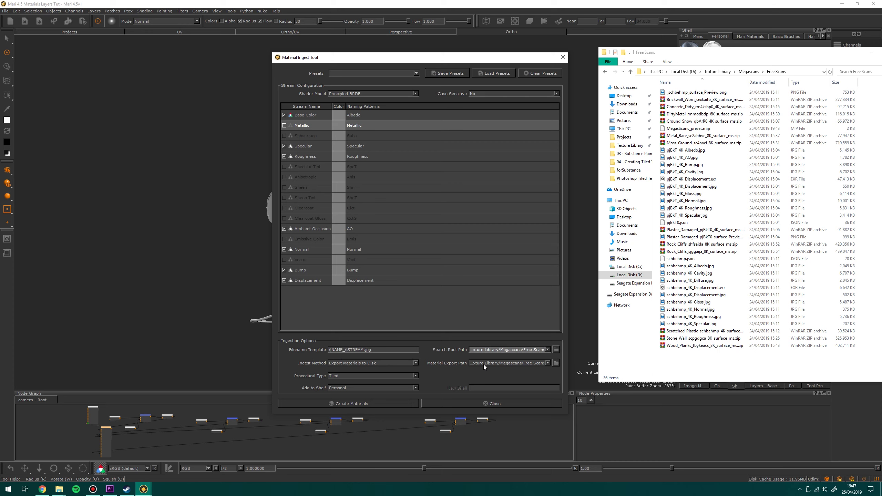
Keep the ingest options on Export Materials to Disk, Tiled procedural type and the Personal shelf.
click(356, 365)
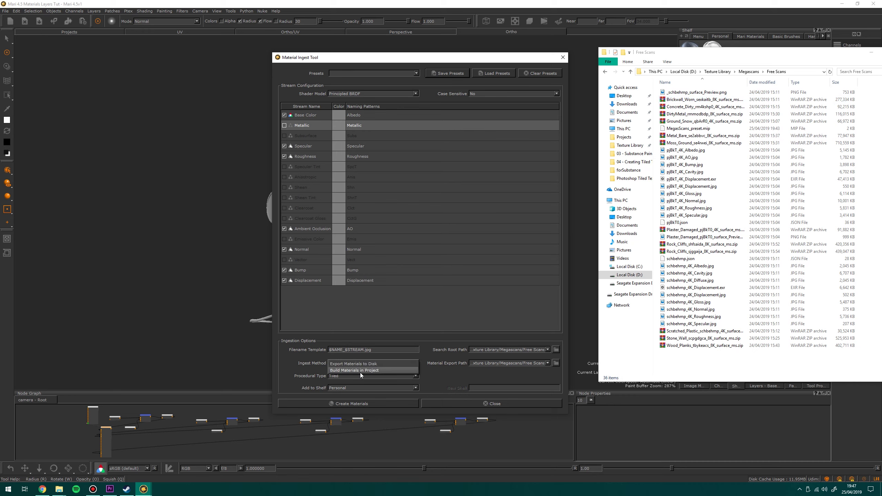
click(355, 365)
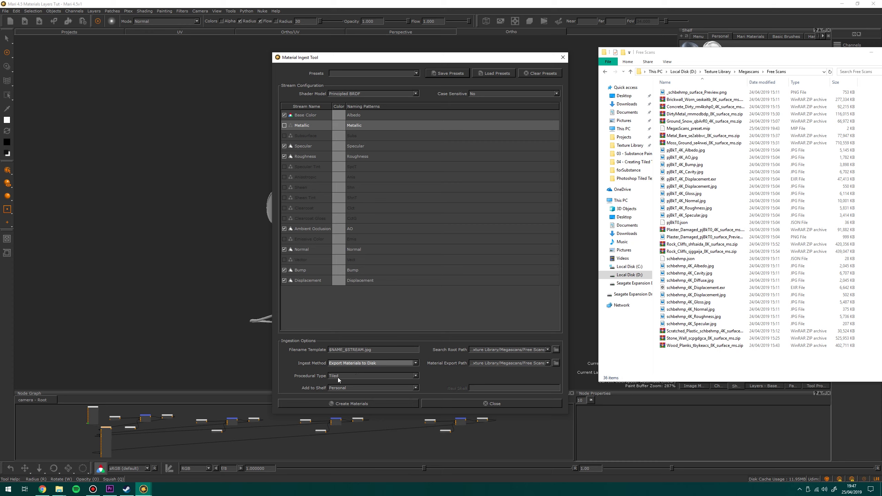
click(338, 377)
click(352, 376)
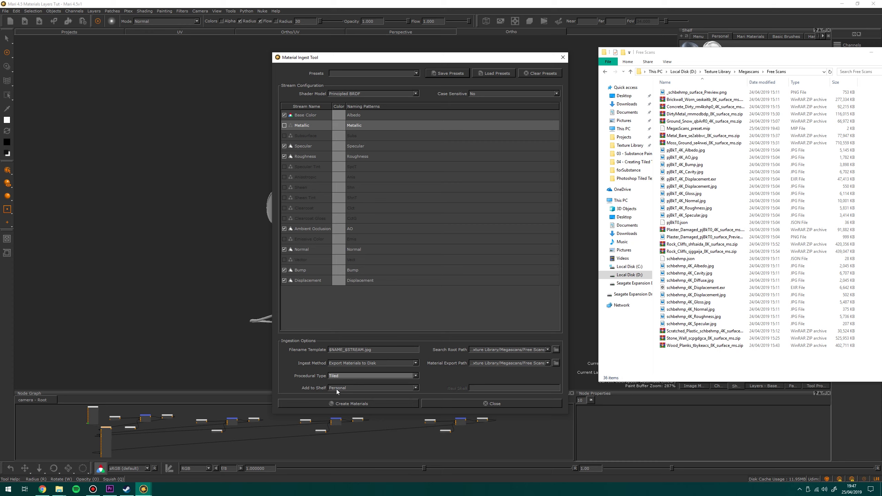
click(336, 388)
click(357, 389)
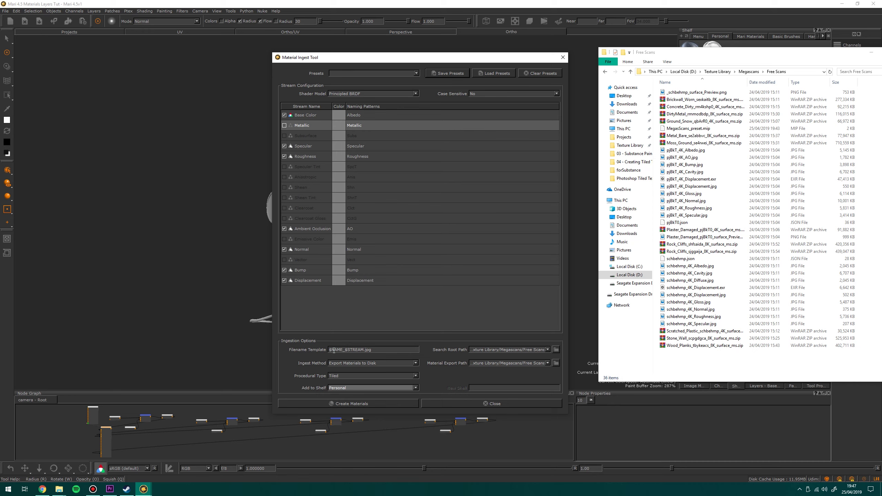
Create the materials from the Free Scans textures using the $NAME_$STREAM.jpg filename template, and dismiss the completion message.
mouse_move(334, 350)
mouse_move(377, 349)
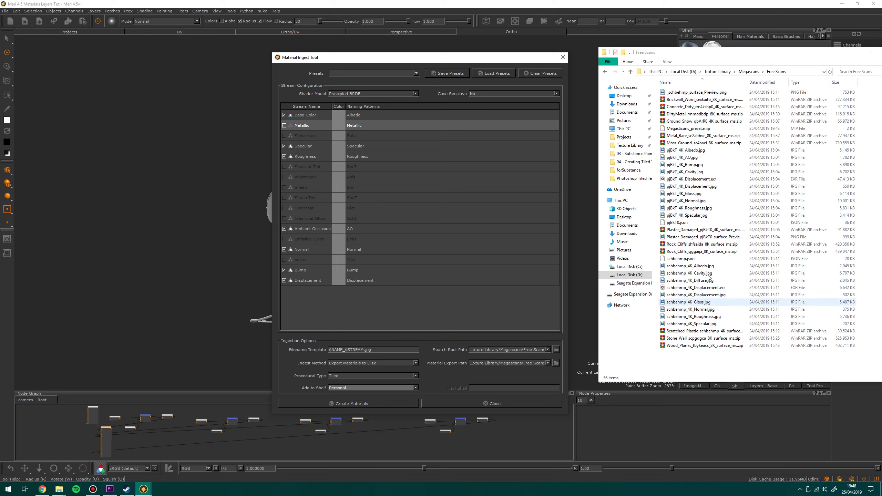
click(712, 187)
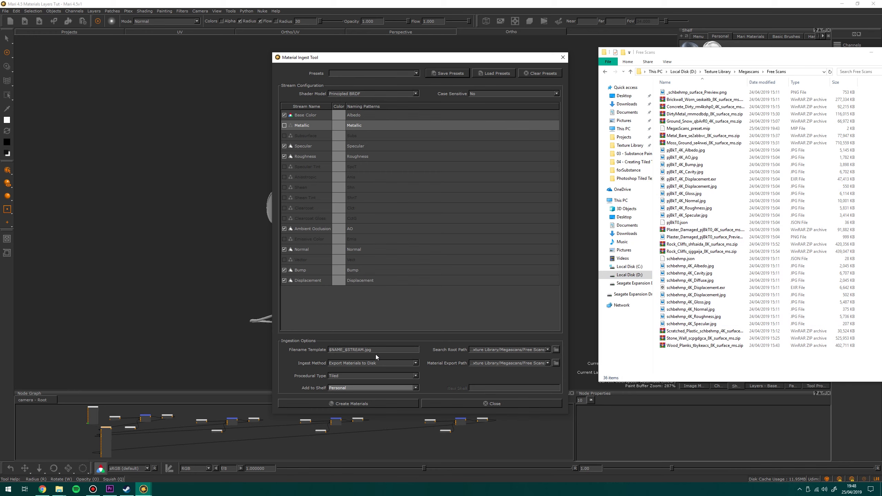
mouse_move(366, 350)
click(346, 404)
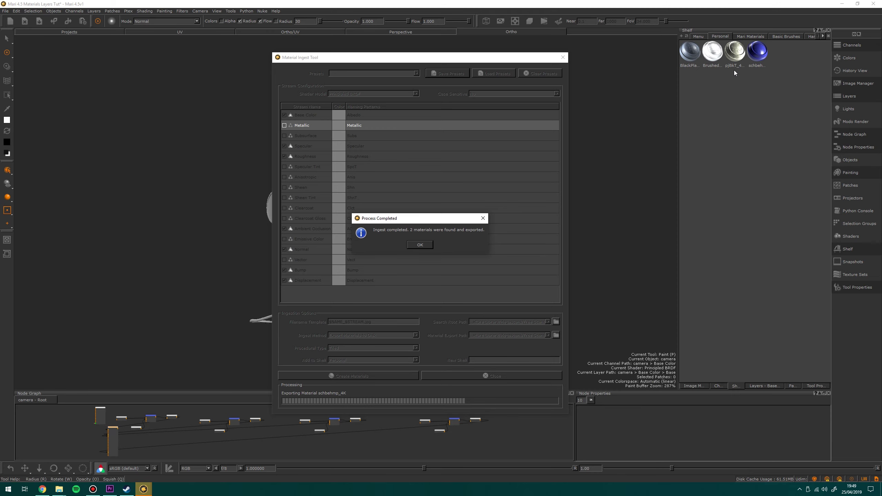
key(Return)
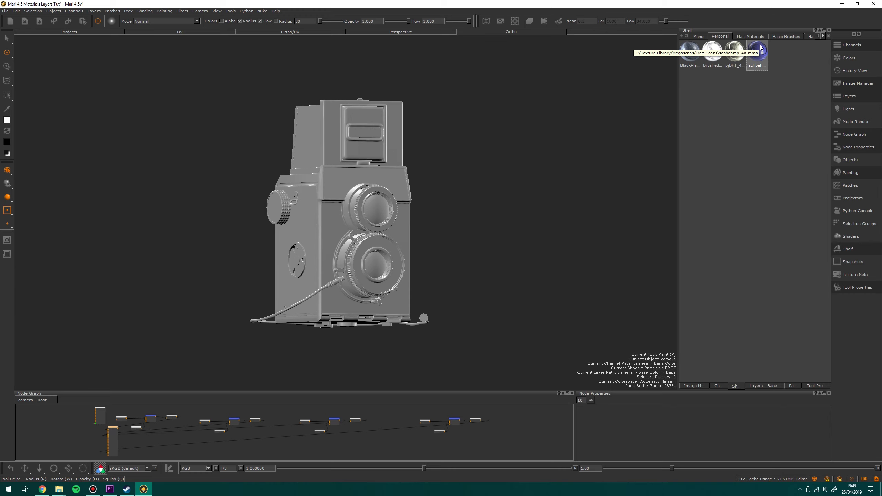
Apply the Personal shelf's schbehmp_4K material as a layer on the camera.
drag(758, 51, 577, 120)
drag(465, 153, 345, 164)
alt+right_drag(345, 164, 402, 230)
alt+drag(402, 230, 508, 224)
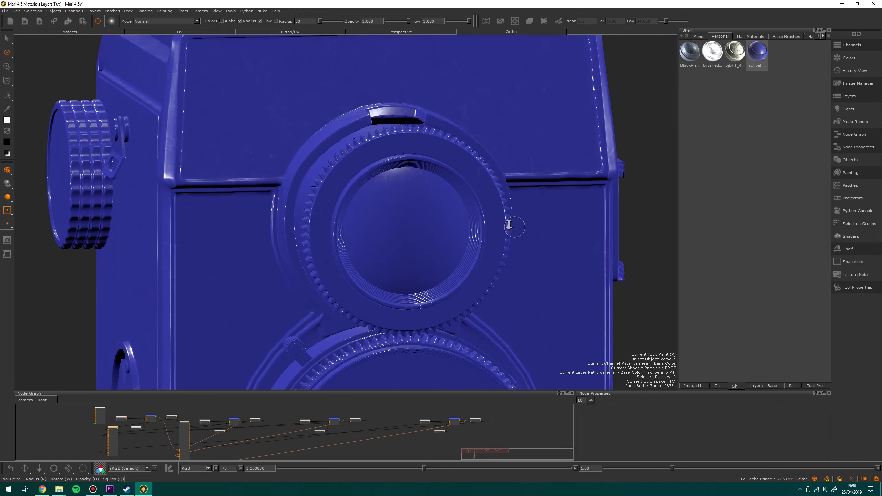
Examine the schbehmp_4K material's surface detail on the camera's lenses, edges and side panels from several angles.
alt+right_drag(509, 225, 469, 194)
alt+drag(382, 222, 461, 225)
alt+middle_drag(383, 237, 367, 171)
alt+right_drag(367, 171, 351, 195)
alt+drag(351, 194, 393, 206)
alt+right_drag(393, 205, 380, 230)
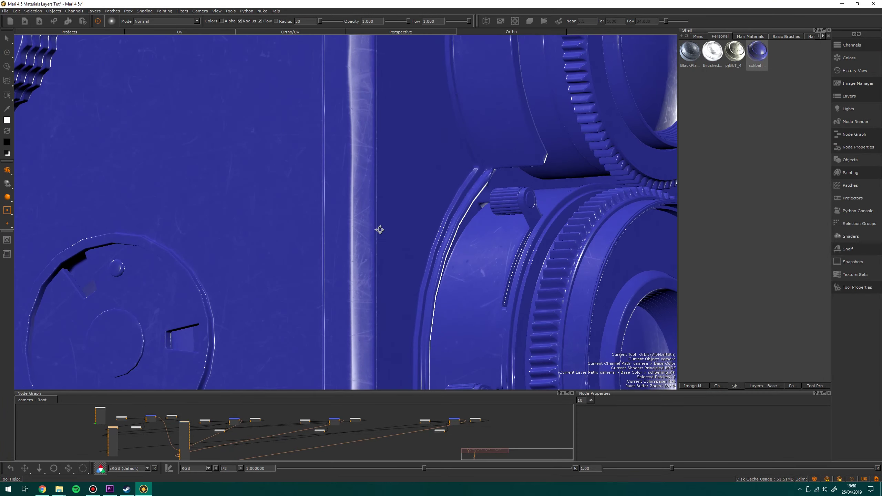
mouse_move(380, 230)
alt+mouse_down()
mouse_move(327, 212)
mouse_move(338, 206)
alt+mouse_up()
alt+middle_drag(298, 179, 337, 249)
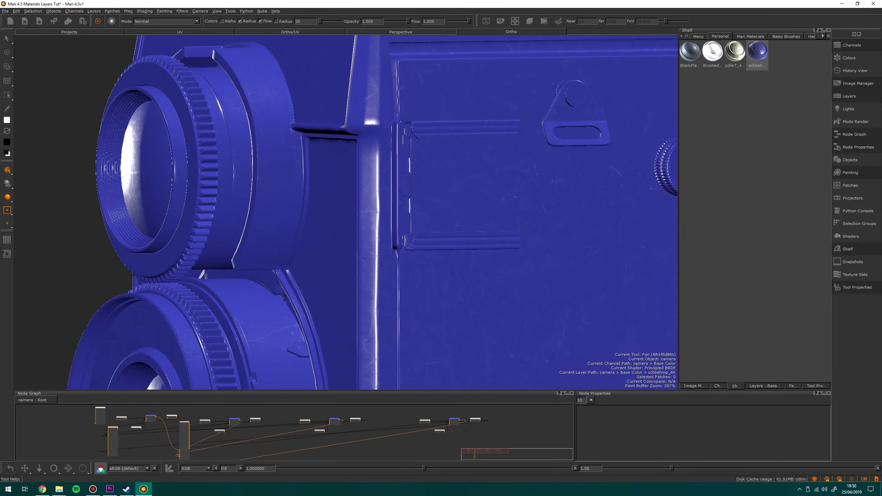
alt+right_drag(337, 249, 388, 215)
alt+drag(388, 215, 373, 231)
mouse_move(373, 231)
alt+right_down()
mouse_move(402, 231)
mouse_move(365, 254)
alt+right_up()
alt+middle_drag(364, 254, 389, 186)
alt+right_drag(390, 185, 309, 126)
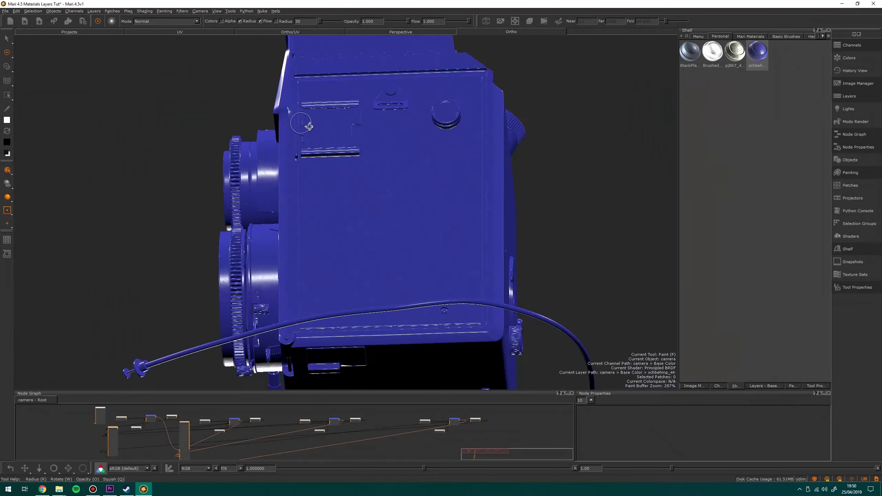
alt+drag(309, 126, 475, 160)
alt+middle_drag(475, 160, 474, 191)
alt+right_drag(474, 191, 441, 153)
alt+drag(441, 154, 458, 143)
alt+right_drag(458, 144, 449, 144)
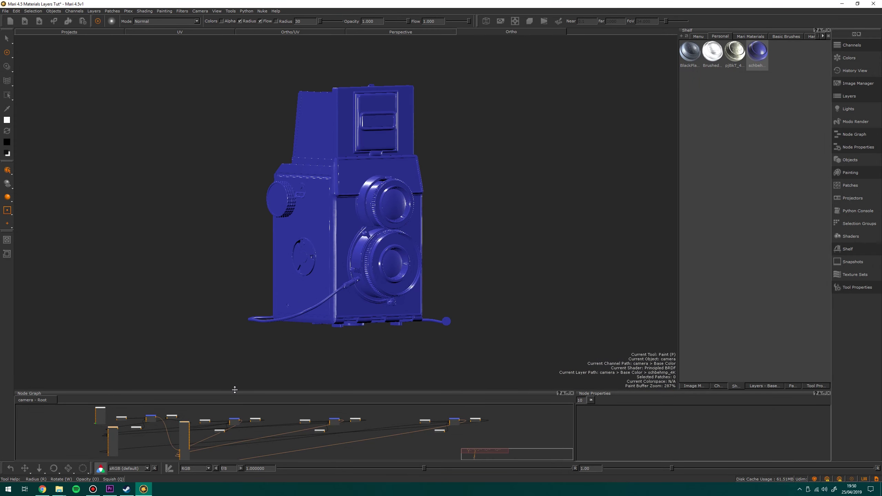
Enlarge the node graph and show the properties of the schbehmp_4K material node.
drag(235, 391, 250, 257)
middle_drag(189, 411, 222, 318)
middle_drag(196, 348, 232, 385)
click(235, 354)
scroll(232, 384, up, 3)
click(211, 373)
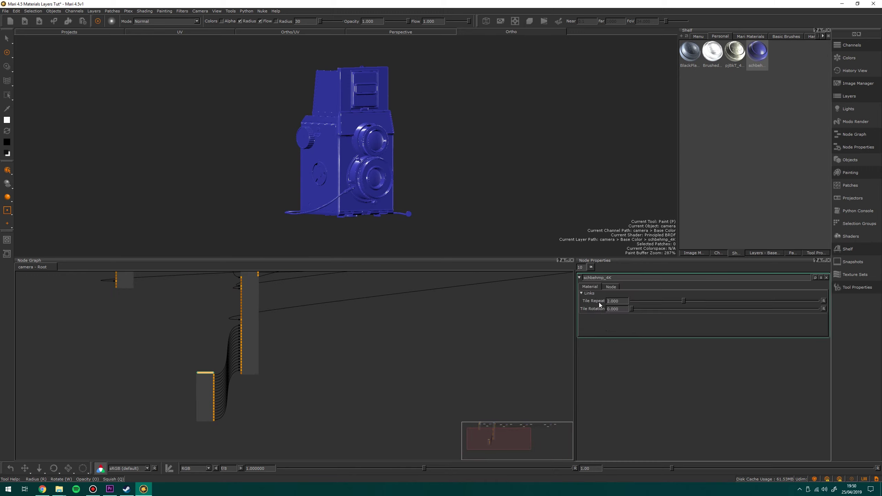
View the camera's side and lenses up close with the schbehmp_4K material applied.
alt+right_drag(381, 142, 417, 39)
alt+drag(417, 146, 439, 151)
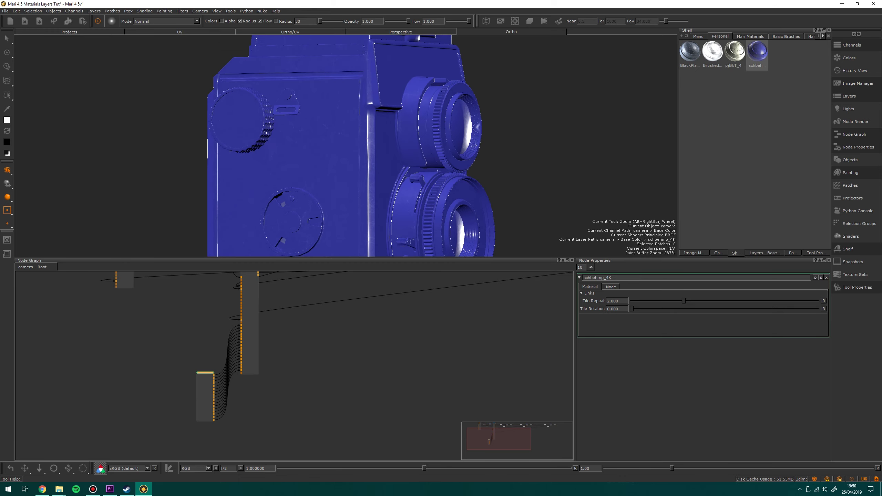
alt+middle_drag(439, 152, 430, 108)
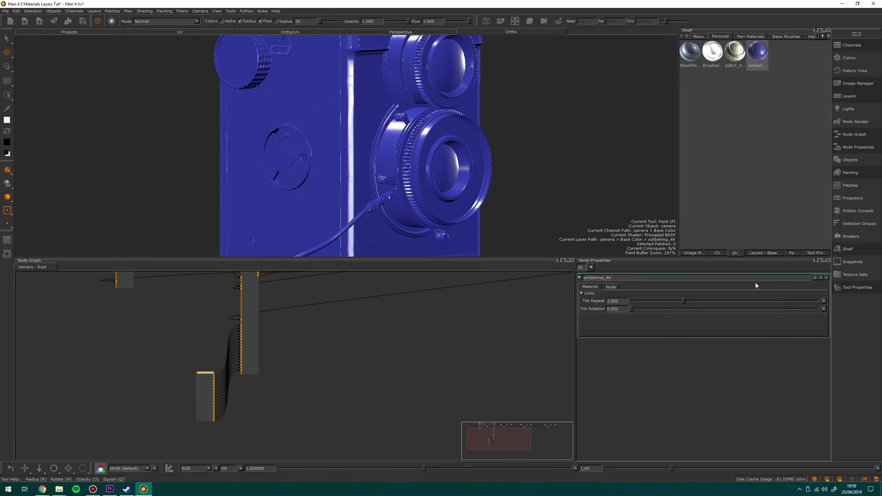